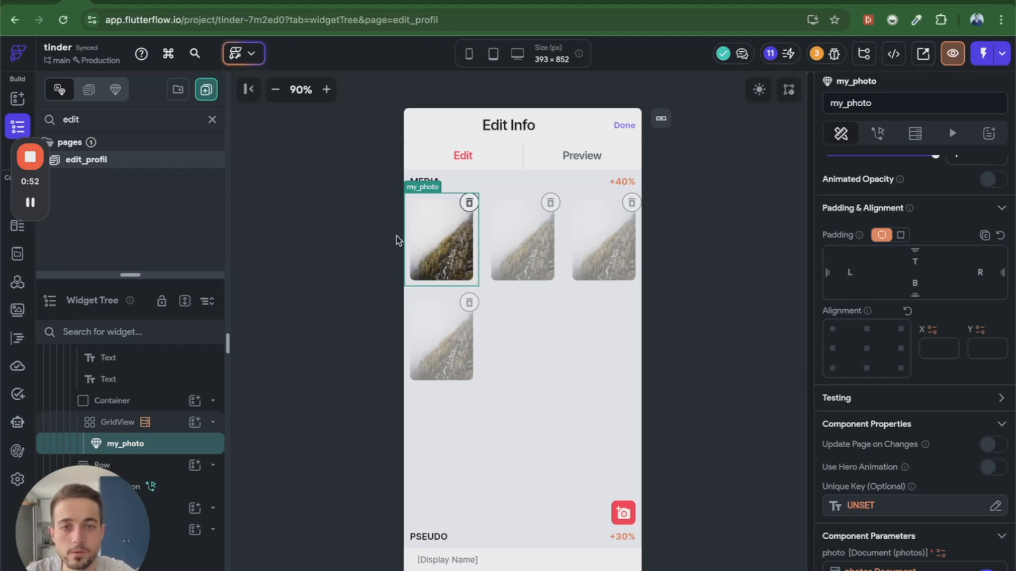
Examine the photo GridView and its nested my_photo component on the edit_profil page
left_click(535, 339)
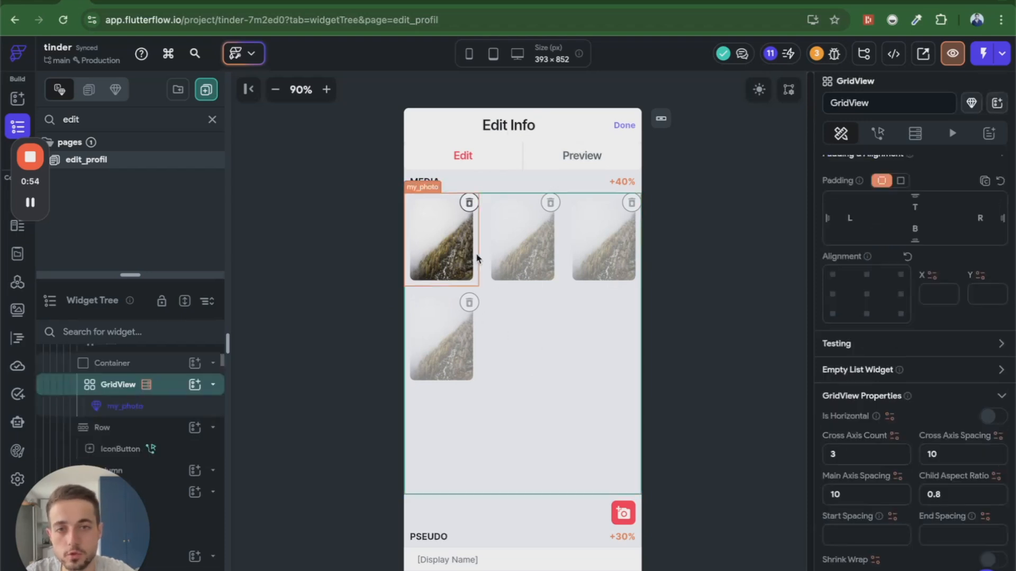
left_click(454, 252)
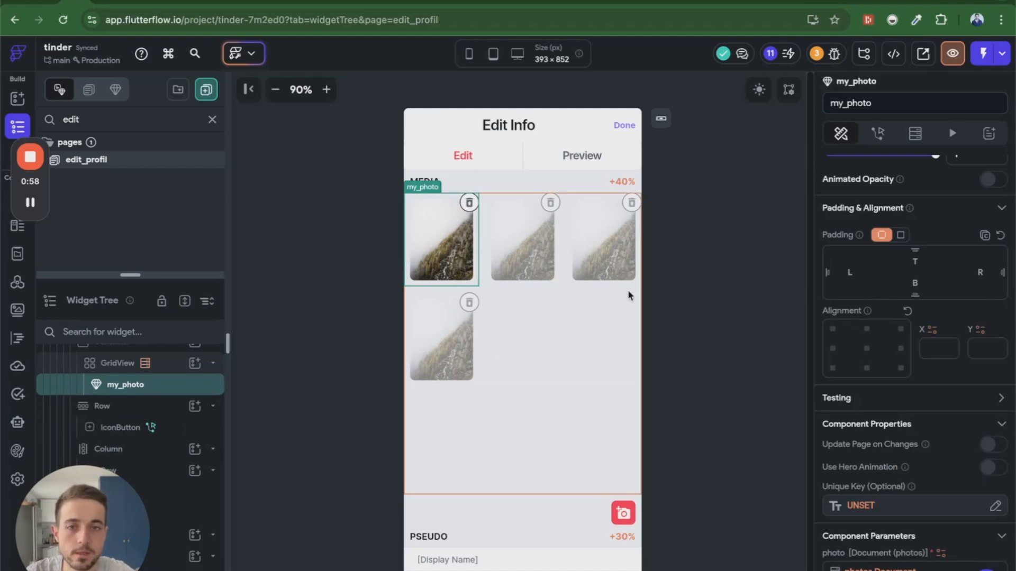
left_click(503, 431)
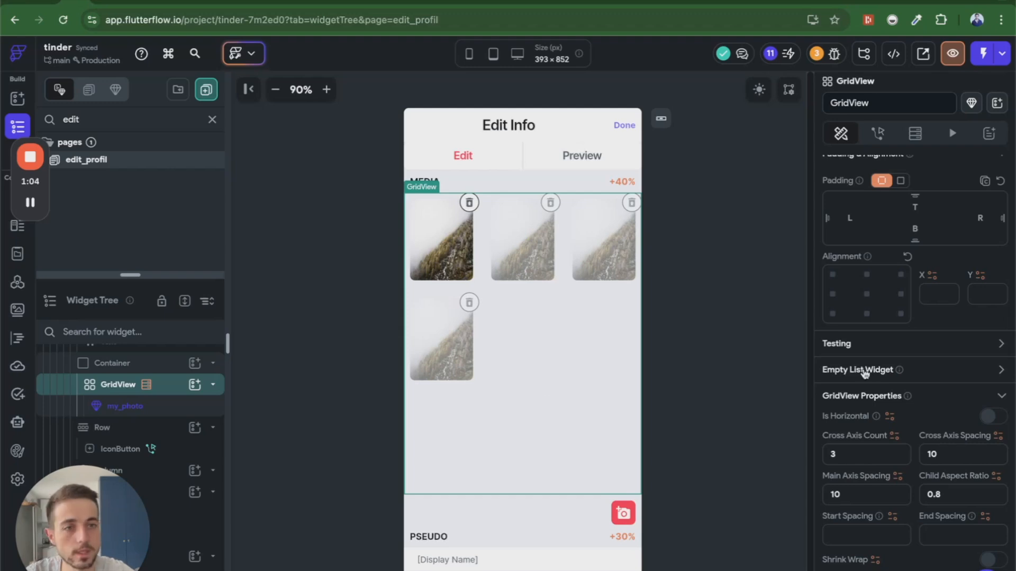
scroll(864, 373, "up", 3)
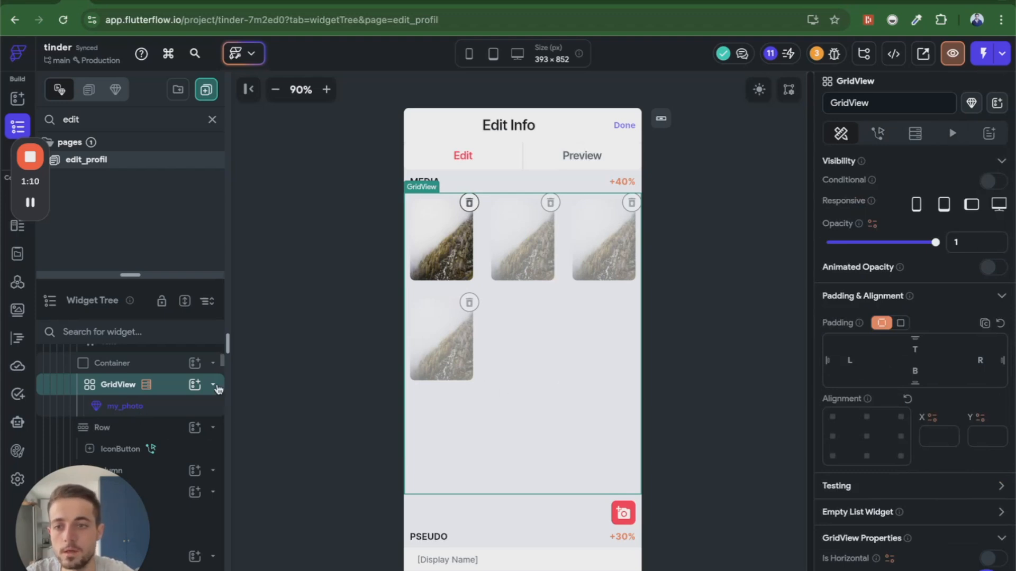
left_click(128, 410)
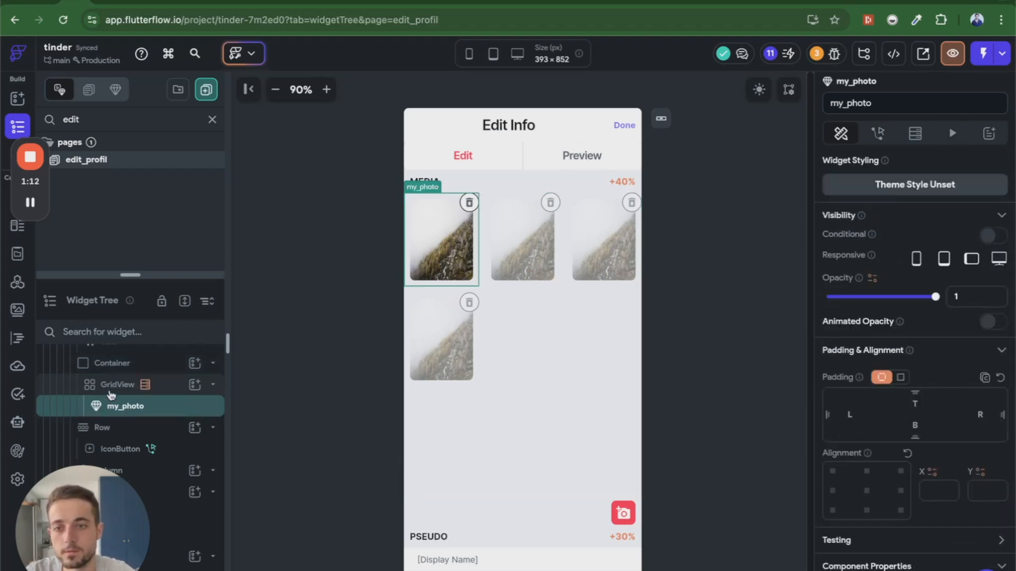
left_click(120, 392)
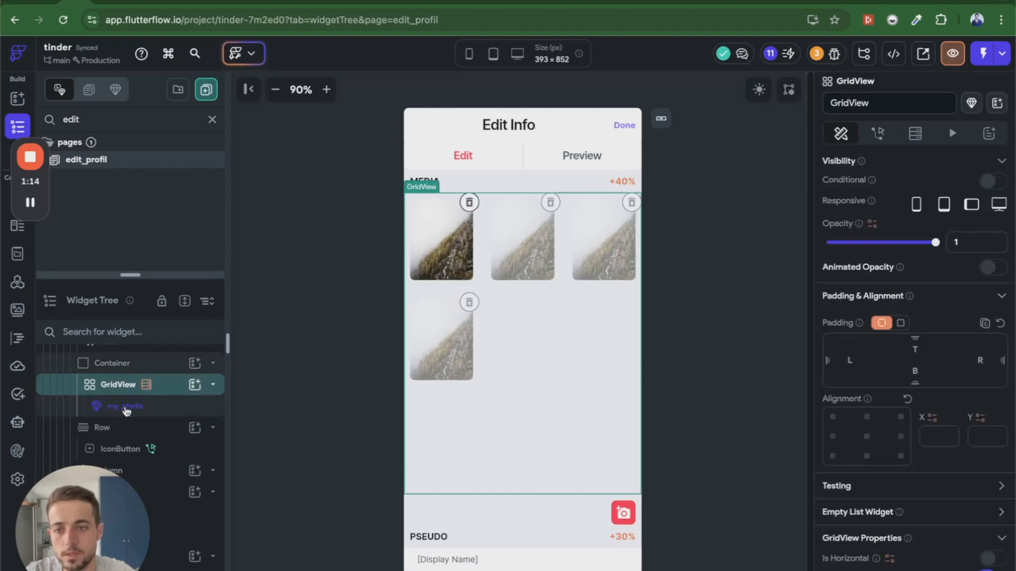
left_click(127, 409)
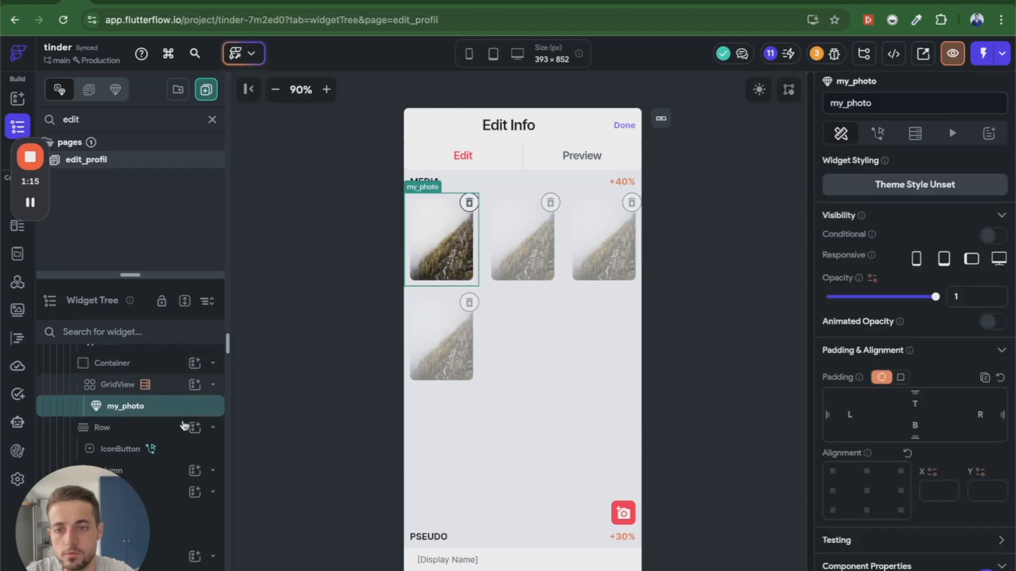
Open the my_photo component and examine its outer Container, Stack, Image and delete-icon Container
double_click(435, 246)
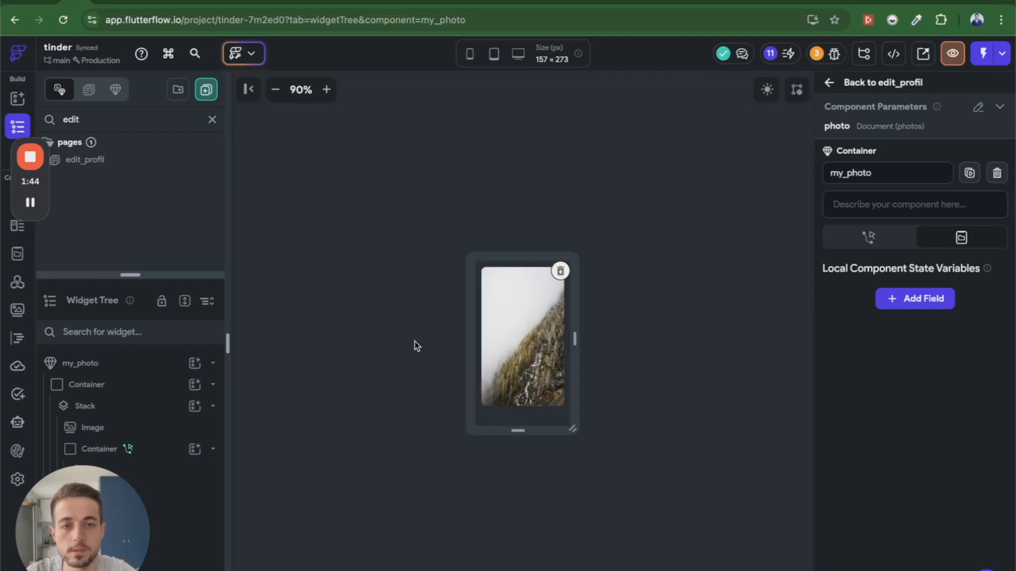
left_click(122, 386)
left_click(127, 406)
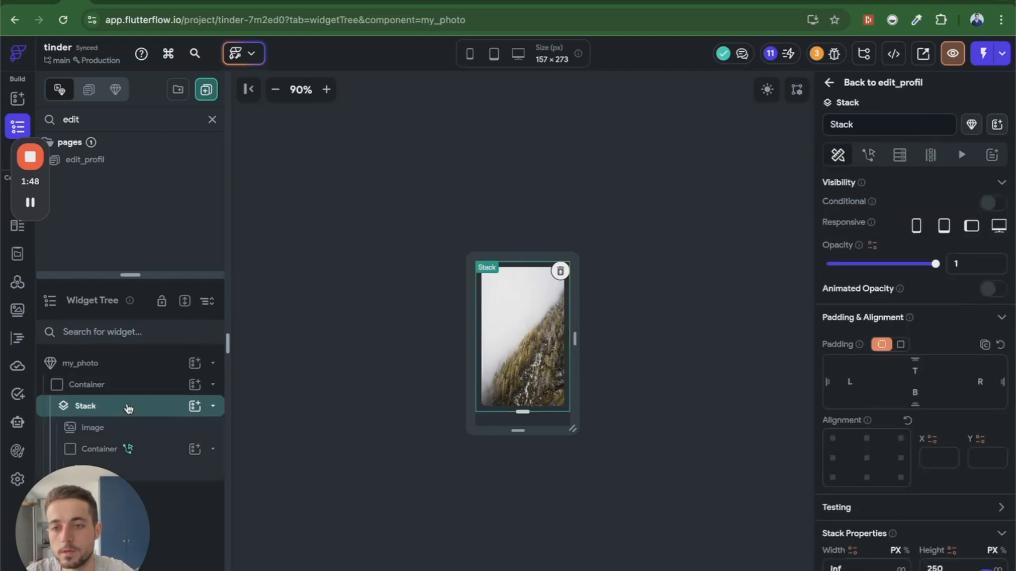
left_click(146, 426)
left_click(164, 448)
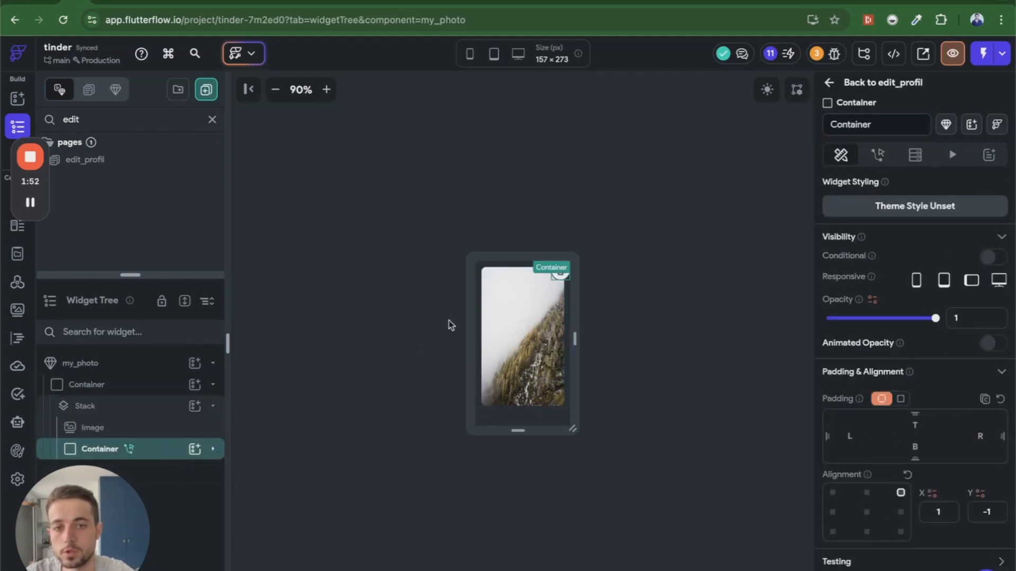
left_click(355, 488)
left_click(175, 455)
left_click(127, 389)
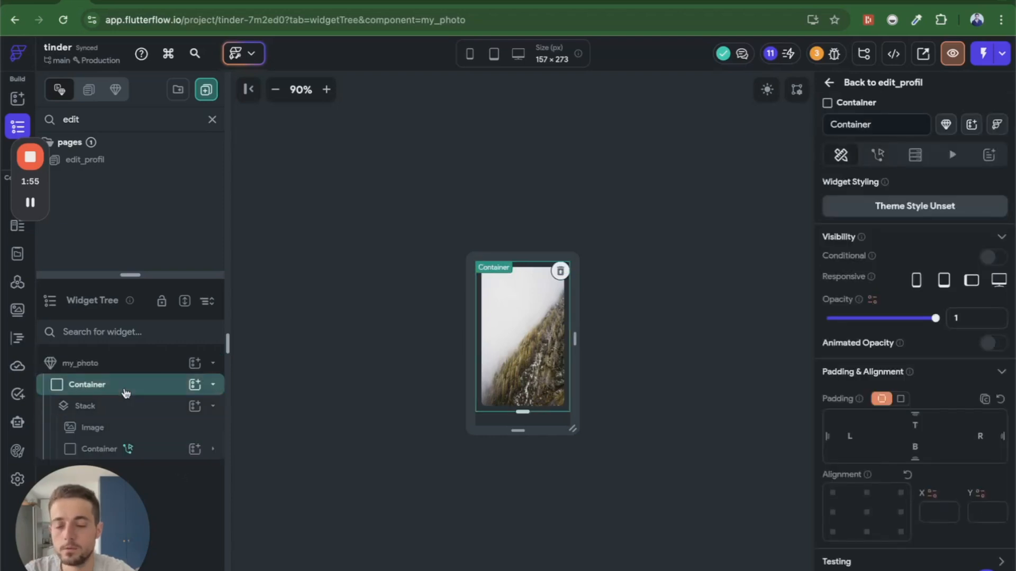
left_click(147, 414)
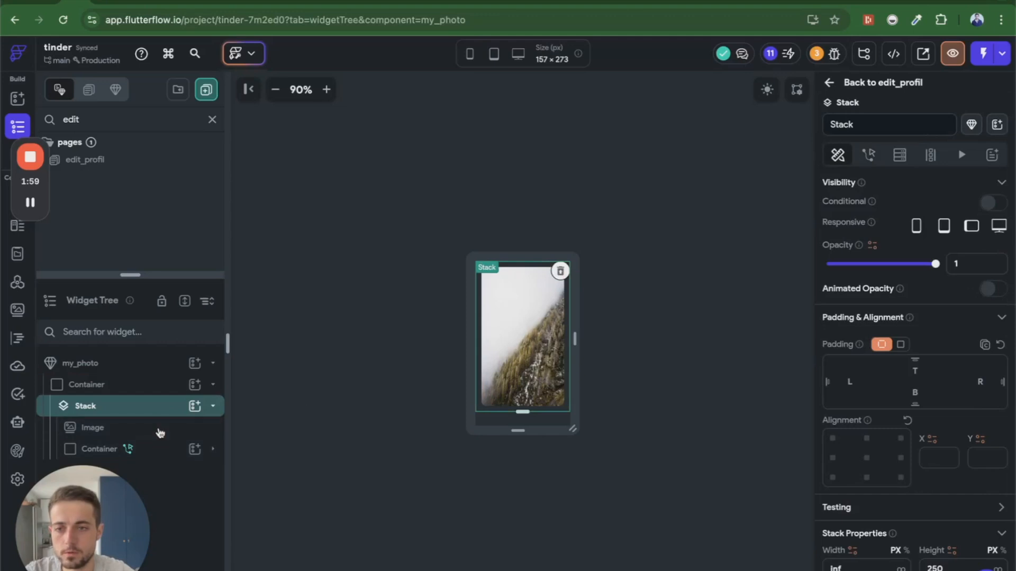
left_click(157, 428)
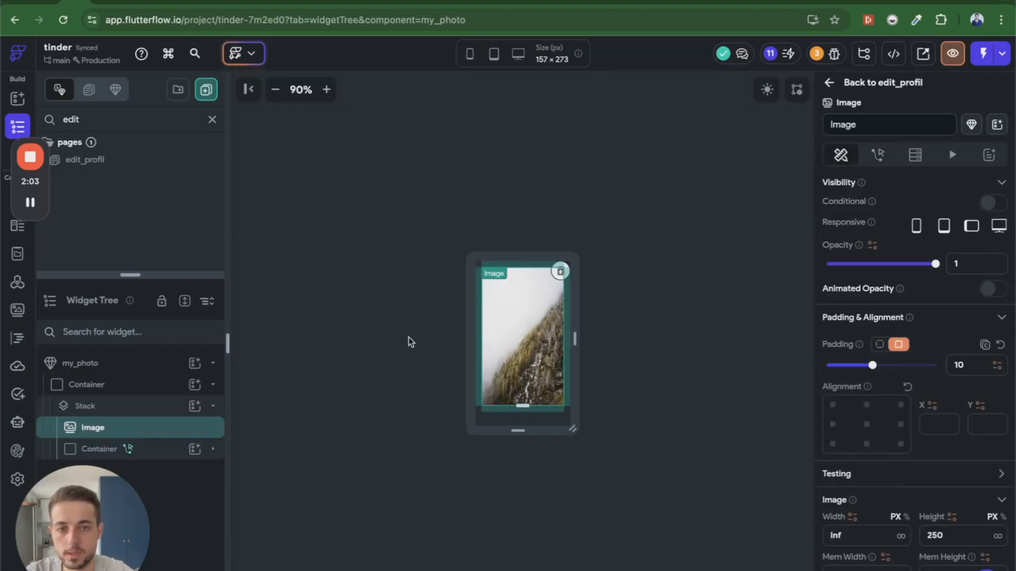
left_click(180, 456)
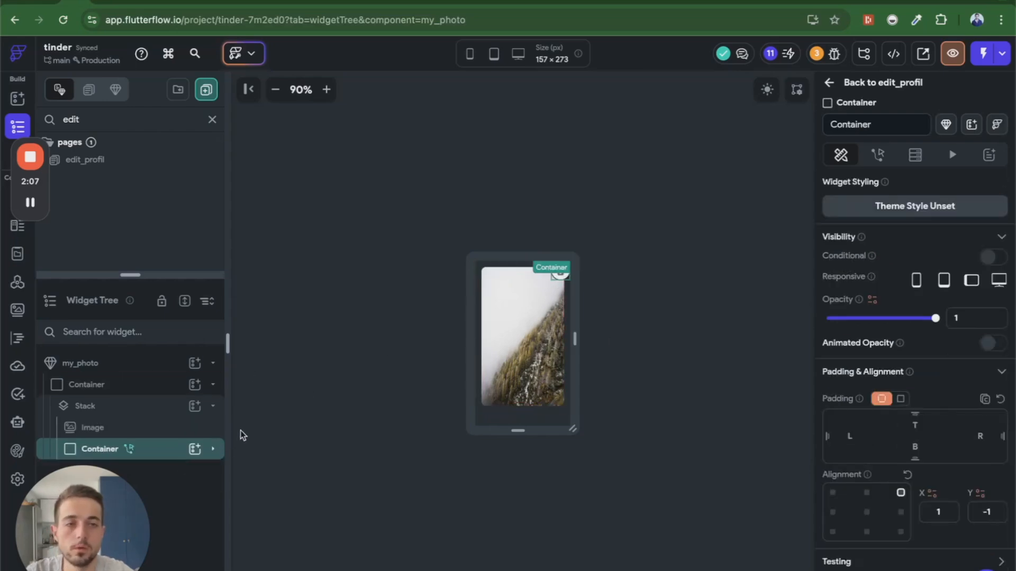
Switch to the Tuto FlutterFlow project and create a blank component named userPhotos
key("ctrl+Right")
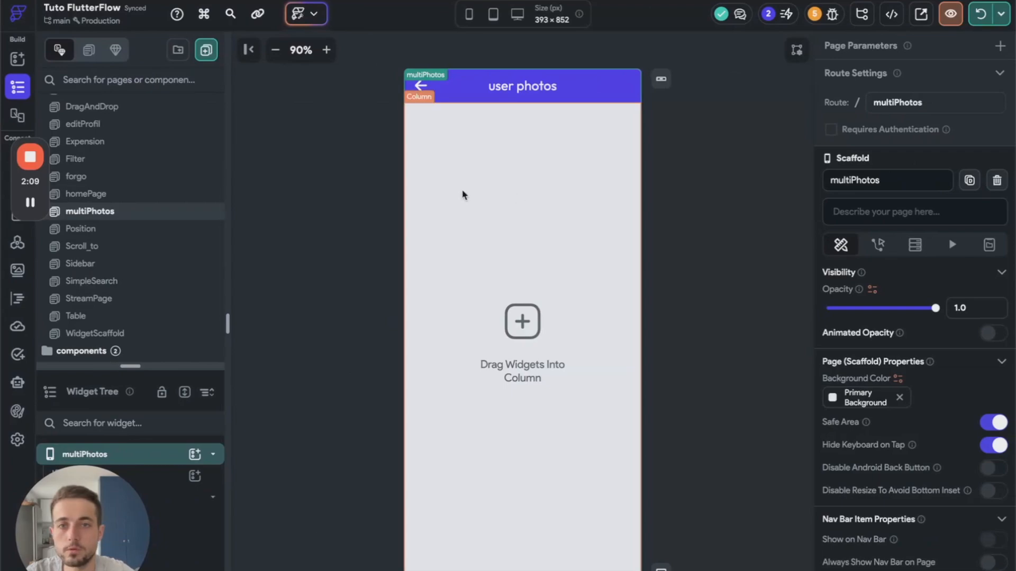
left_click(205, 49)
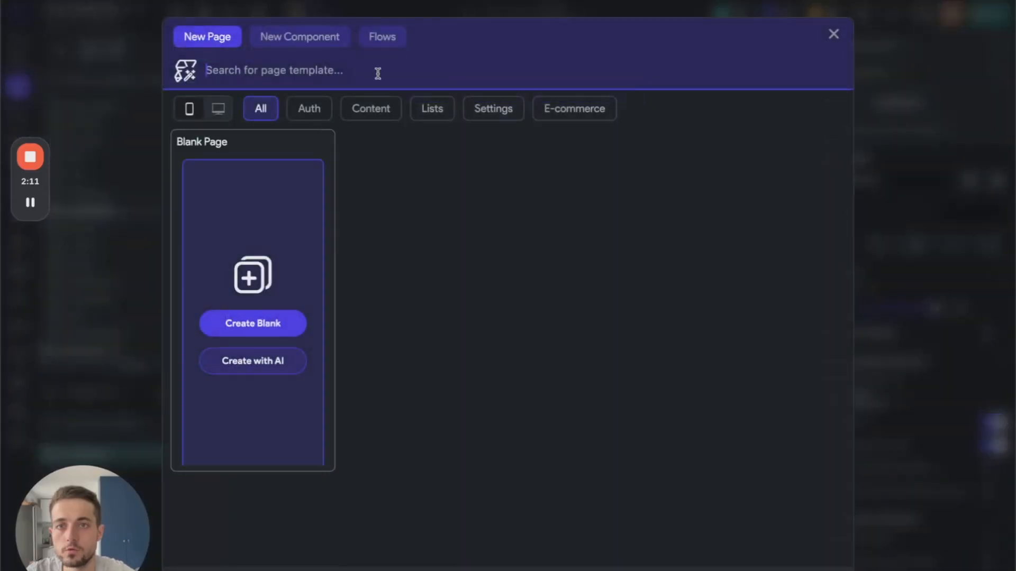
left_click(278, 37)
left_click(318, 262)
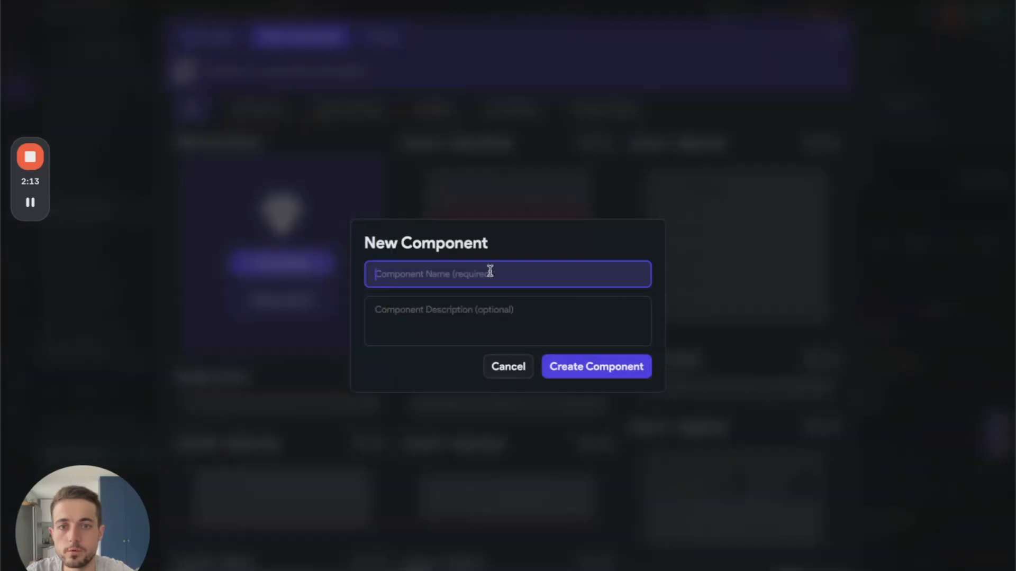
type("user")
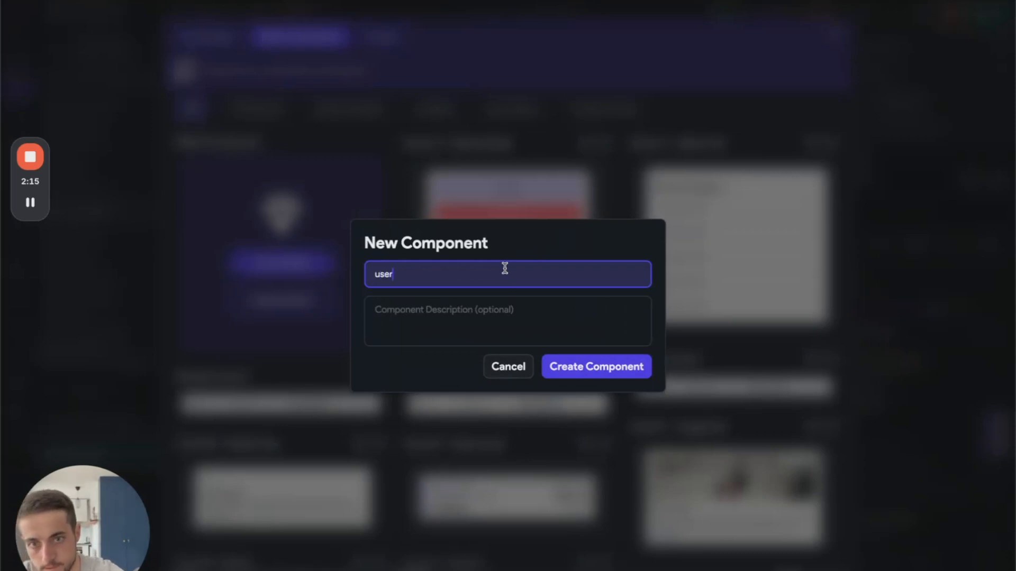
type("Photos")
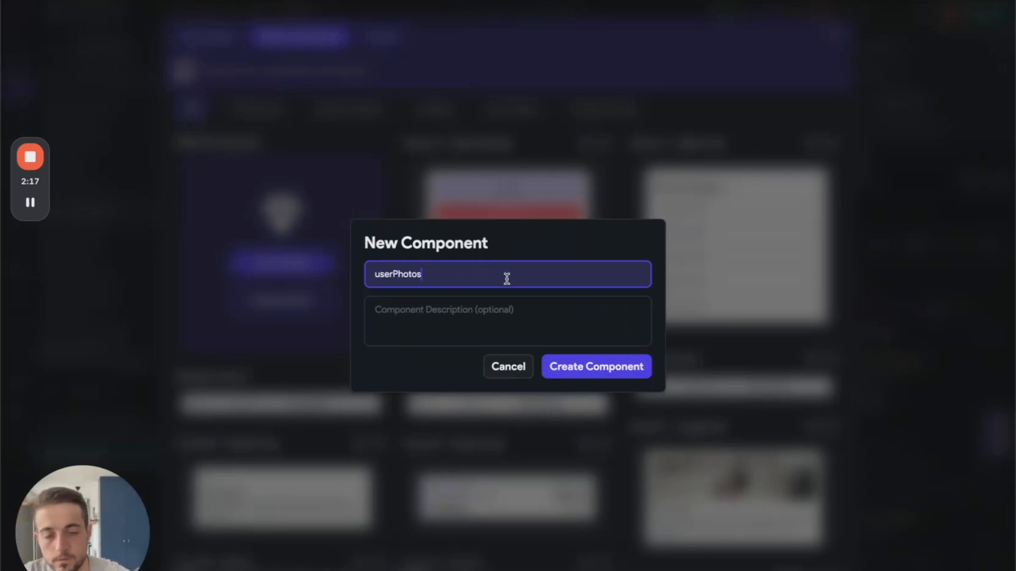
left_click(605, 378)
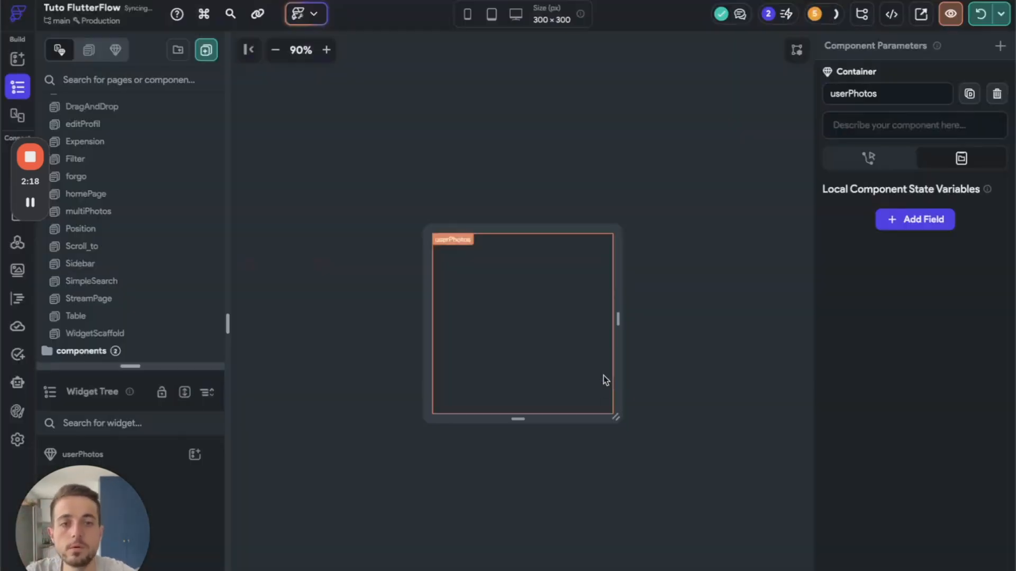
Add a Container to the userPhotos component and set it to infinite width and 250 px height
left_click(195, 454)
left_click(264, 466)
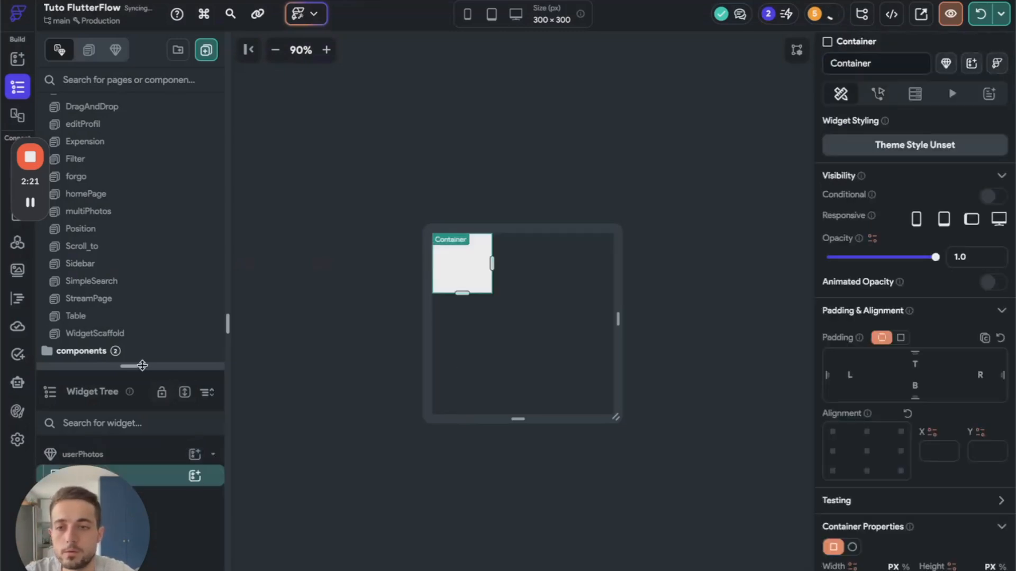
left_click_drag(136, 365, 154, 206)
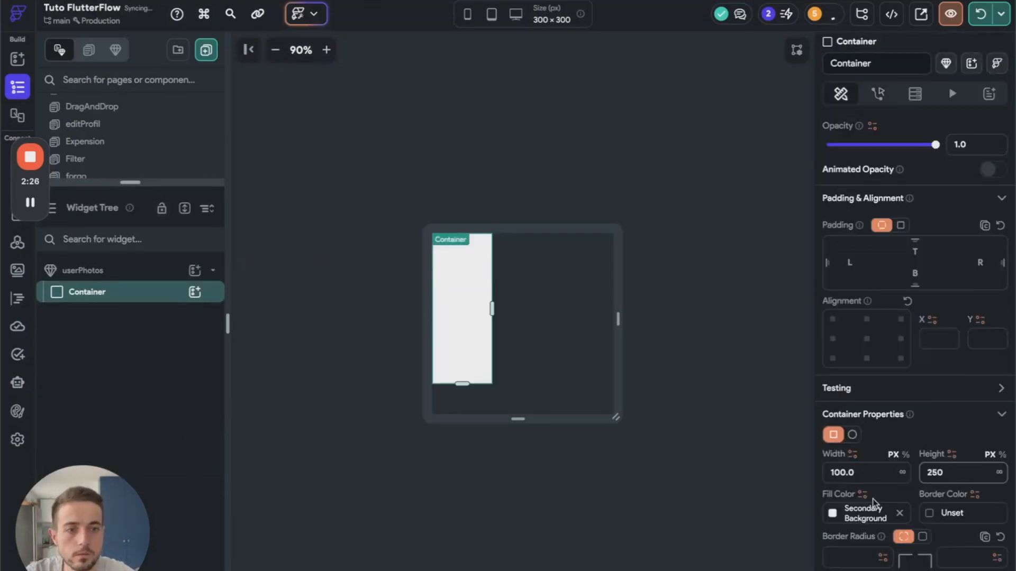
left_click(903, 472)
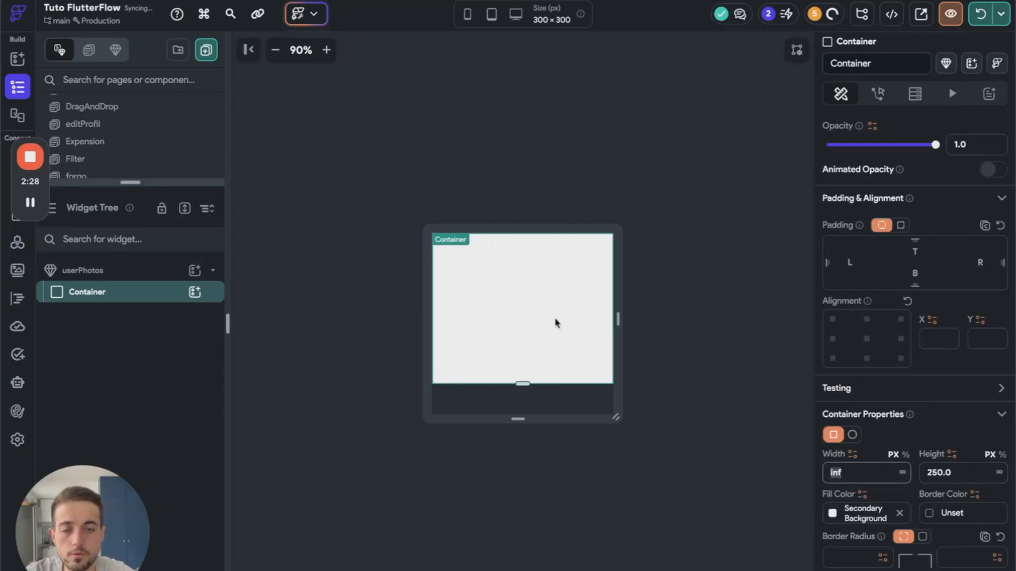
Add a Stack inside the Container of the userPhotos component
left_click(194, 292)
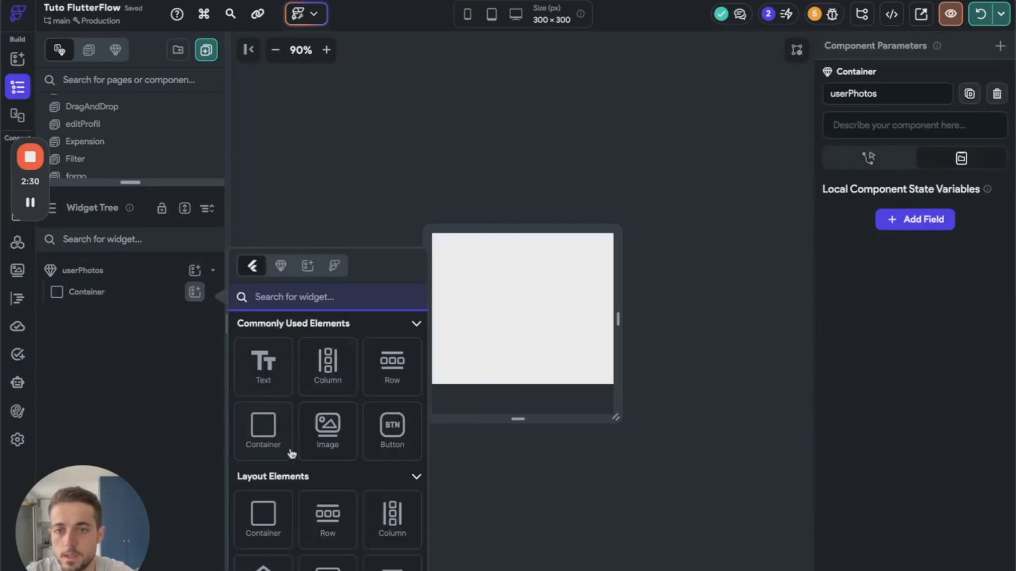
scroll(294, 449, "down", 1)
left_click(263, 546)
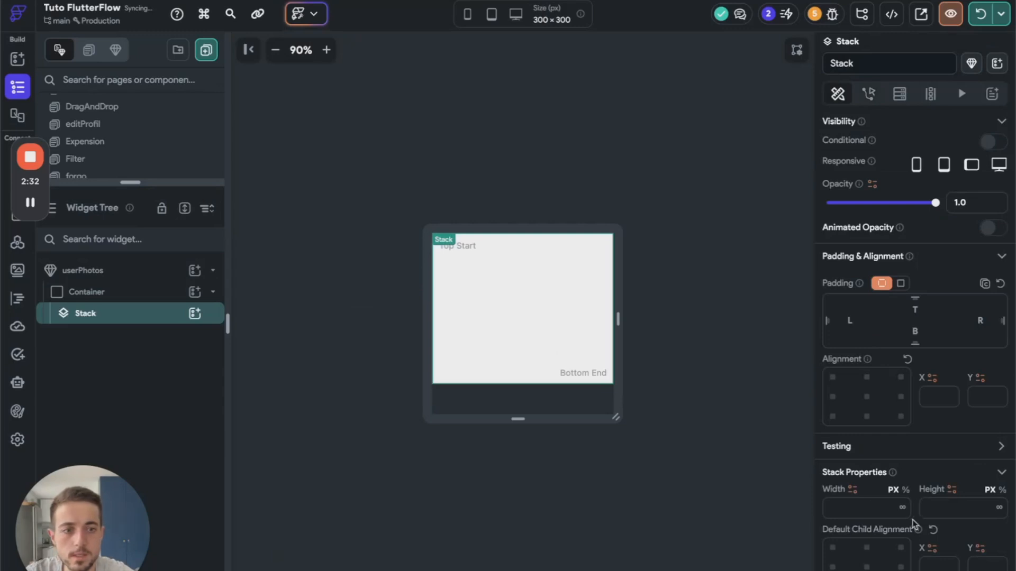
Check the my_photo Stack's size in the tinder project, and set the userPhotos Stack to infinite width and 250 px height
key("ctrl+Left")
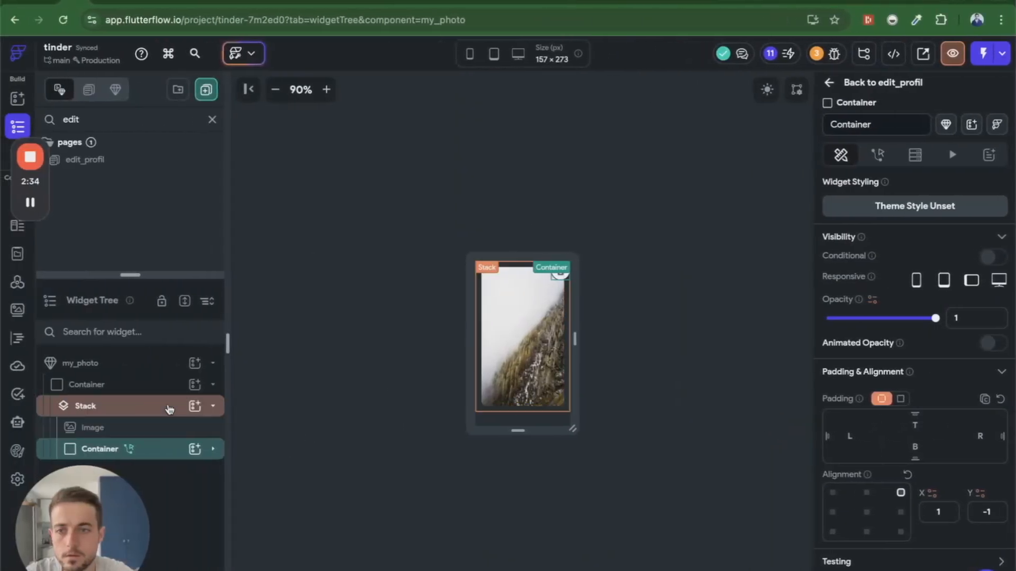
left_click(171, 410)
scroll(899, 371, "down", 3)
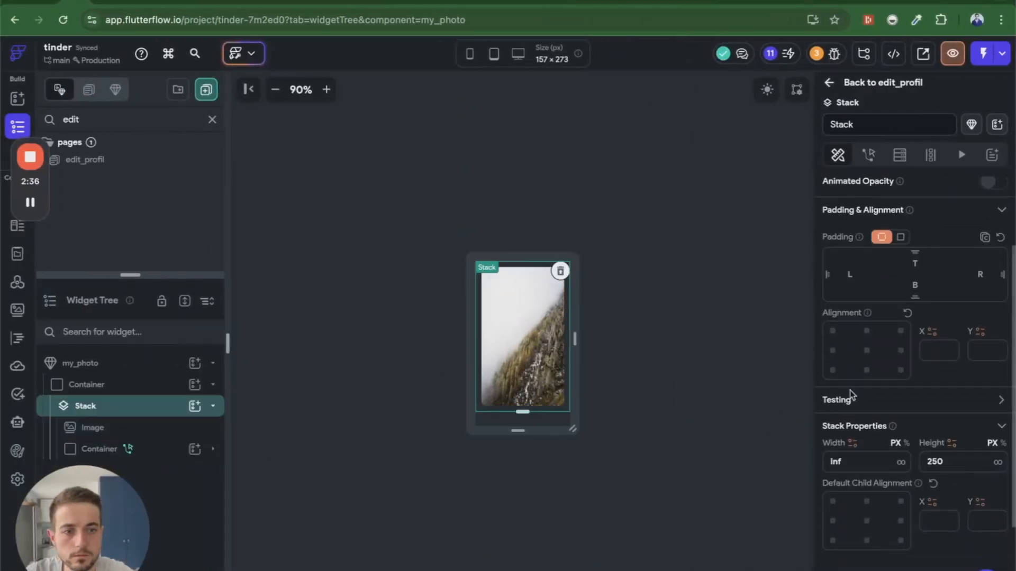
key("ctrl+Right")
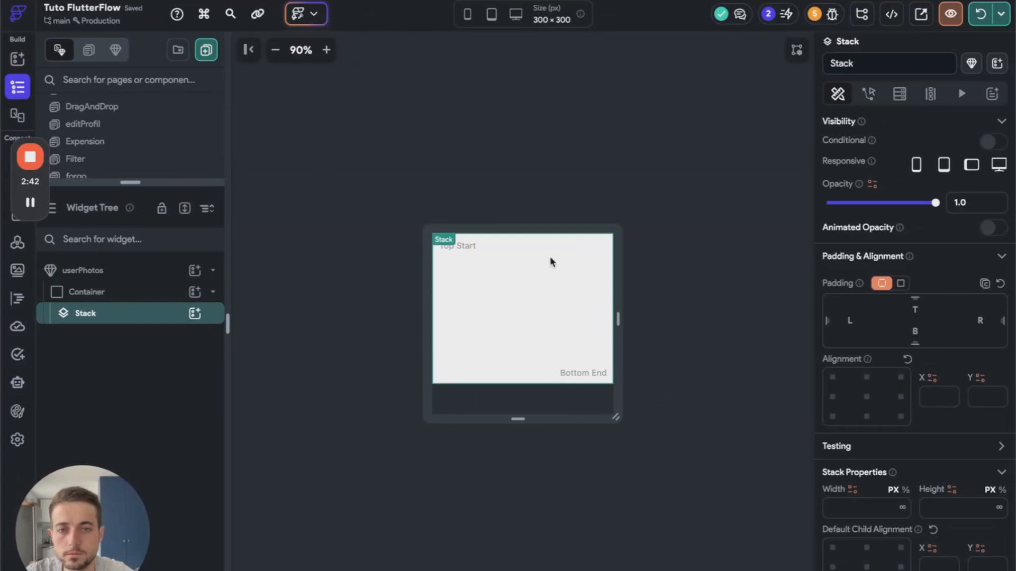
left_click(902, 507)
left_click(999, 507)
left_click(969, 508)
type("250")
left_click(763, 426)
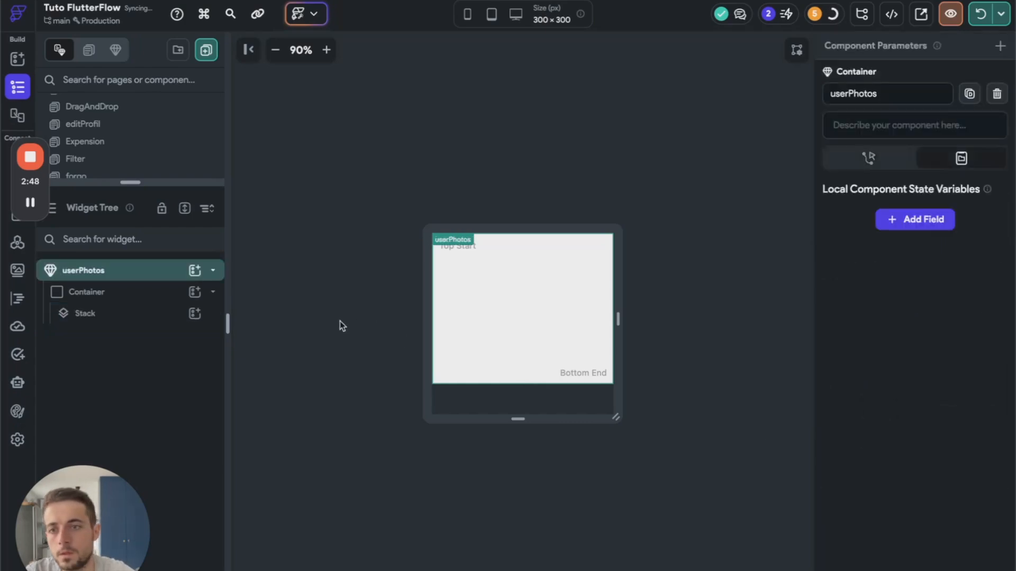
Add an Image widget inside the Stack of the userPhotos component
left_click(164, 314)
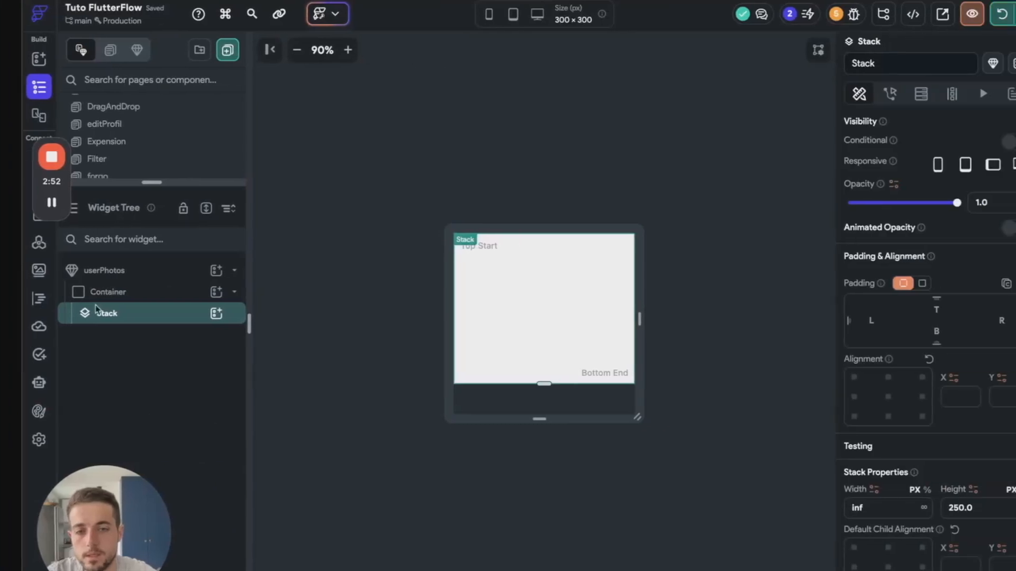
left_click(194, 313)
type("ima")
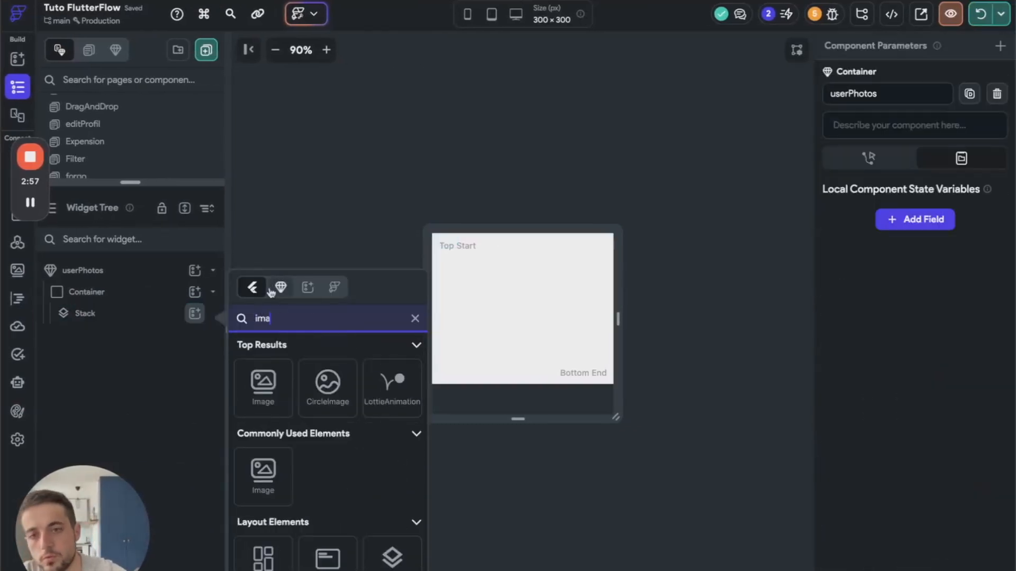
left_click(263, 385)
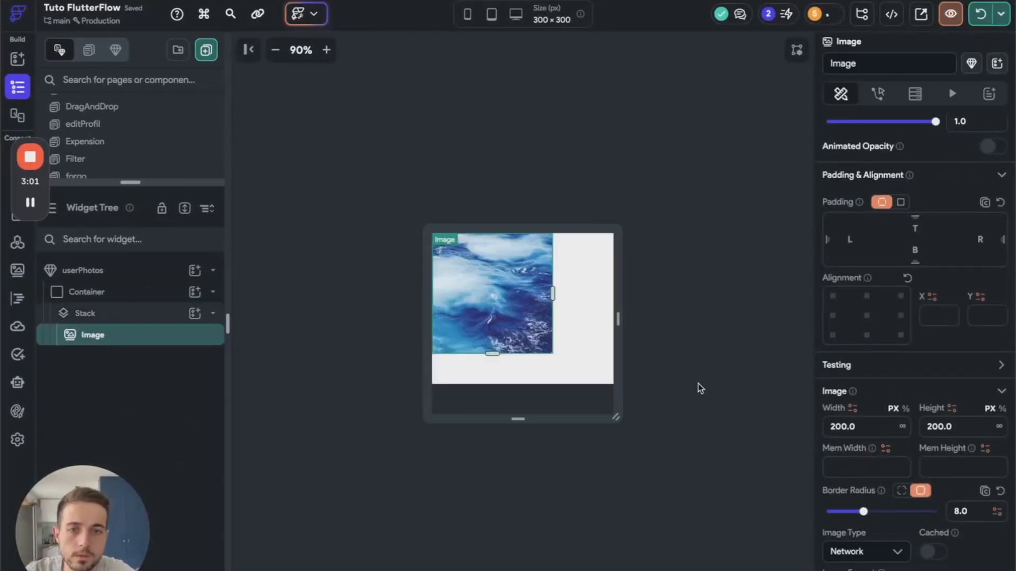
Set the Image to infinite width and 250 px height
left_click(902, 426)
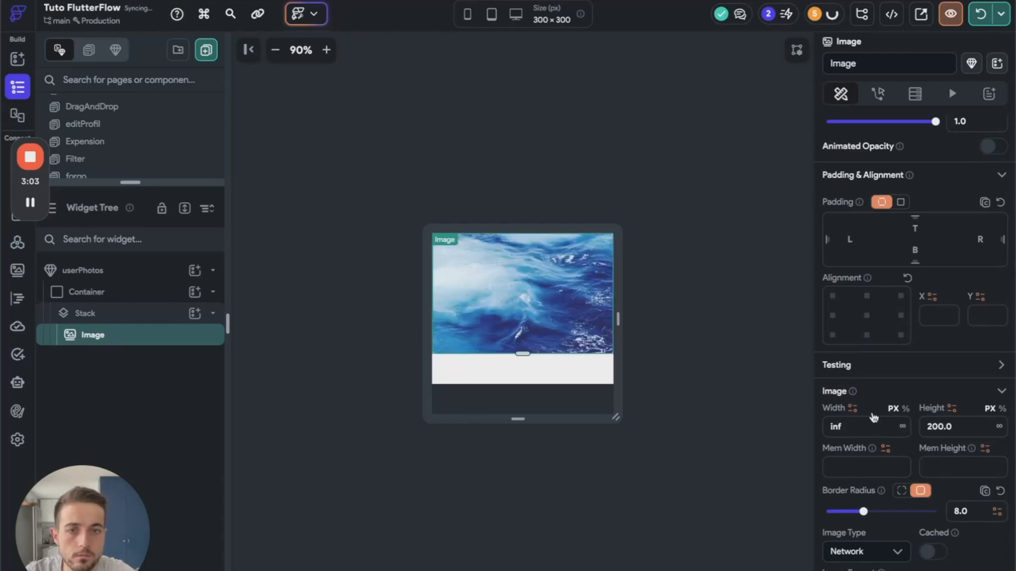
left_click(953, 427)
type("2520")
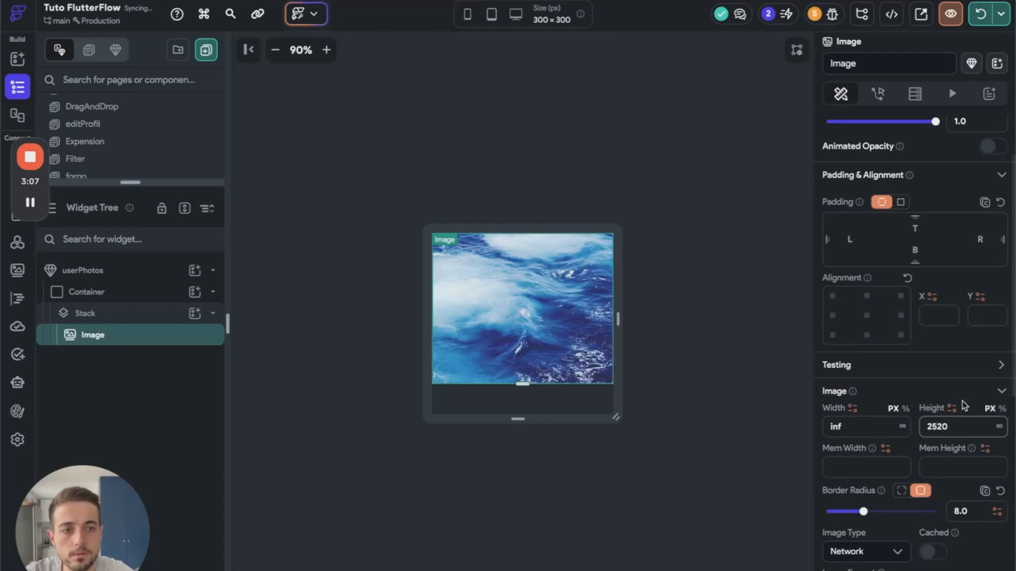
key("BackSpace")
key("BackSpace")
type("0")
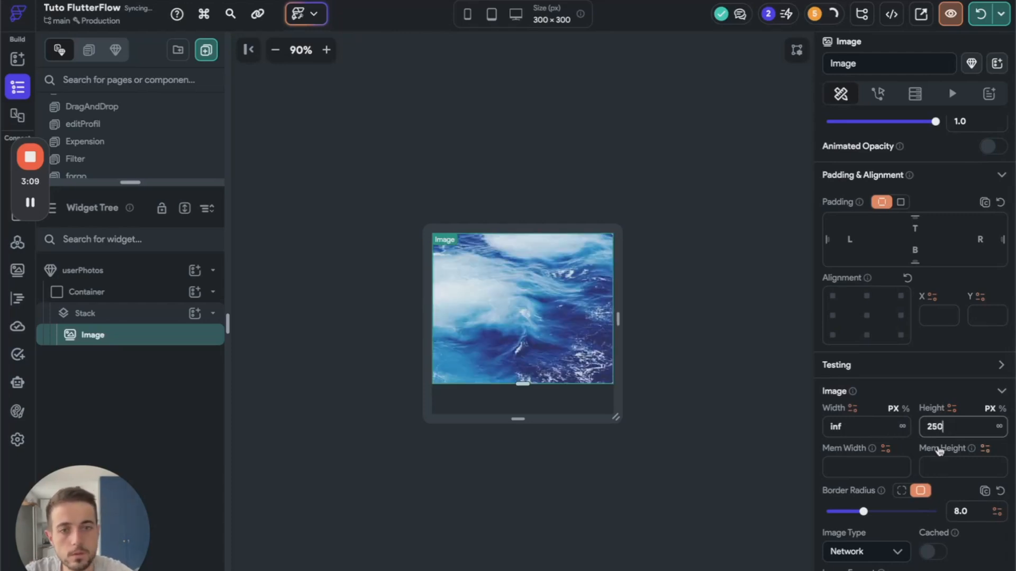
Remove the fill color from the outer Container of the userPhotos component
left_click(124, 293)
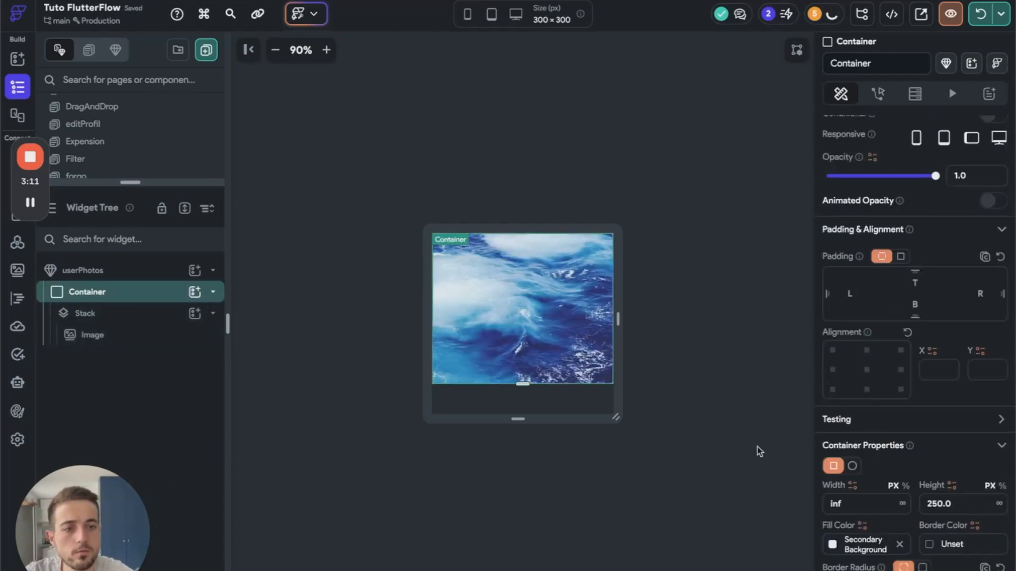
left_click(900, 545)
left_click(517, 481)
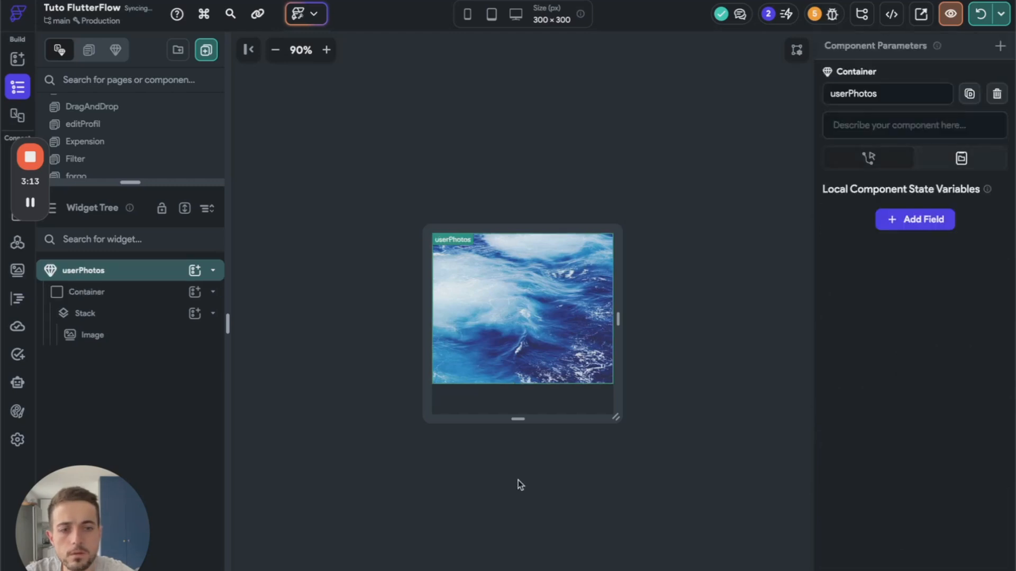
Add a Container inside the Stack, placed after the Image
left_click(129, 314)
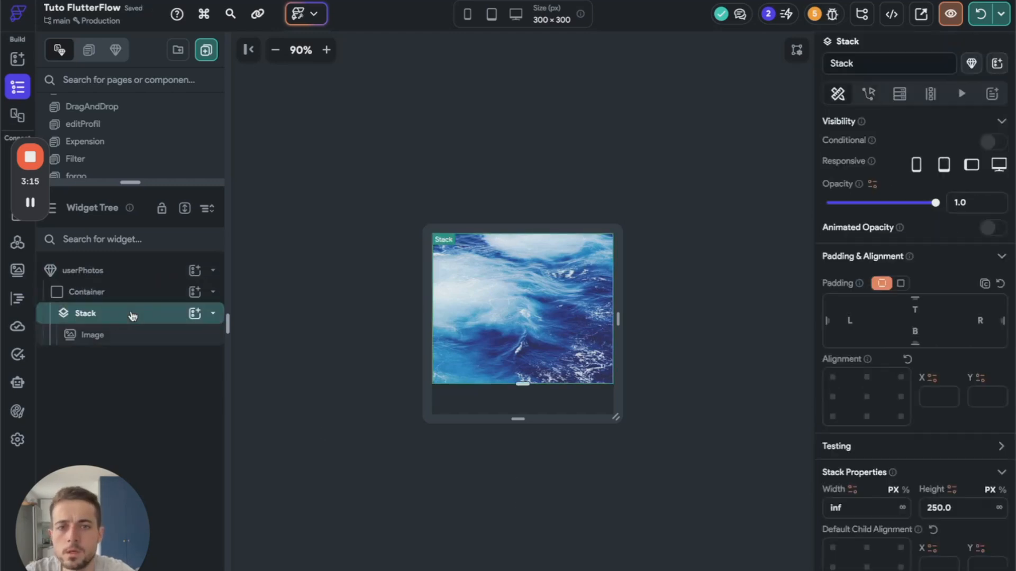
left_click(140, 339)
left_click(194, 314)
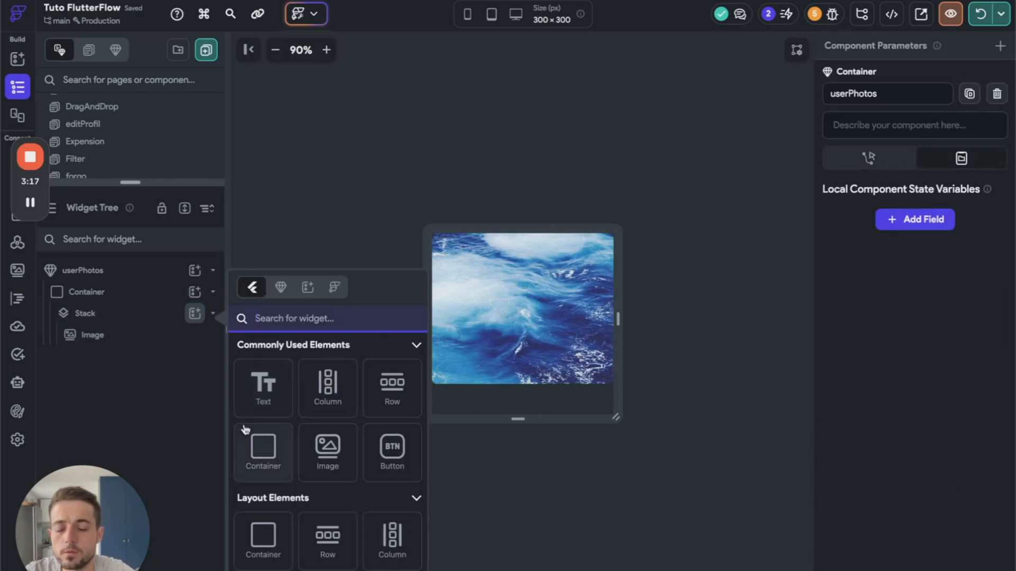
left_click(267, 458)
Add an Icon widget inside the new Container and choose the Material "Restore From Trash" icon for it
left_click(195, 356)
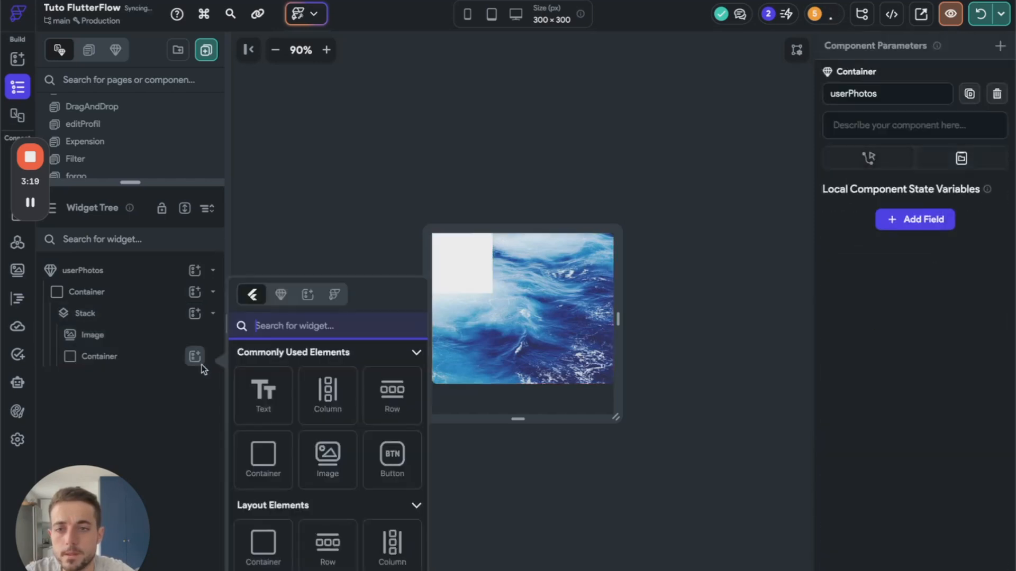
type("icon")
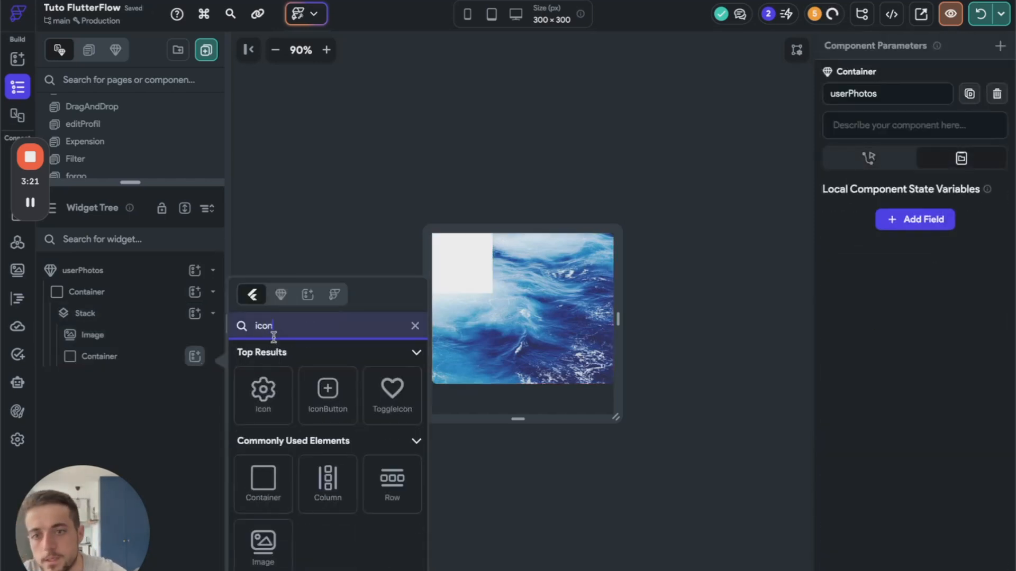
left_click(264, 393)
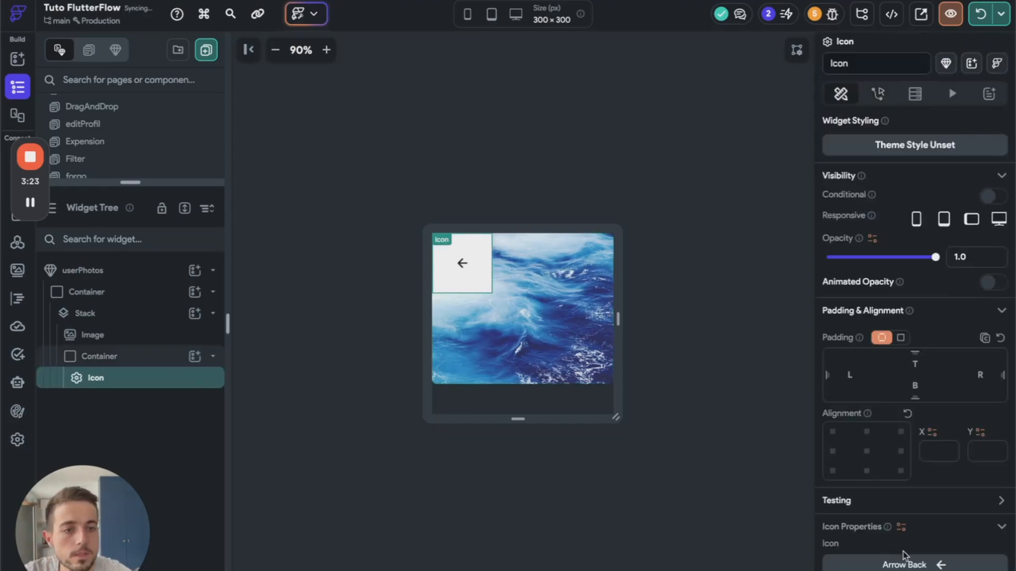
left_click(906, 562)
type("tras")
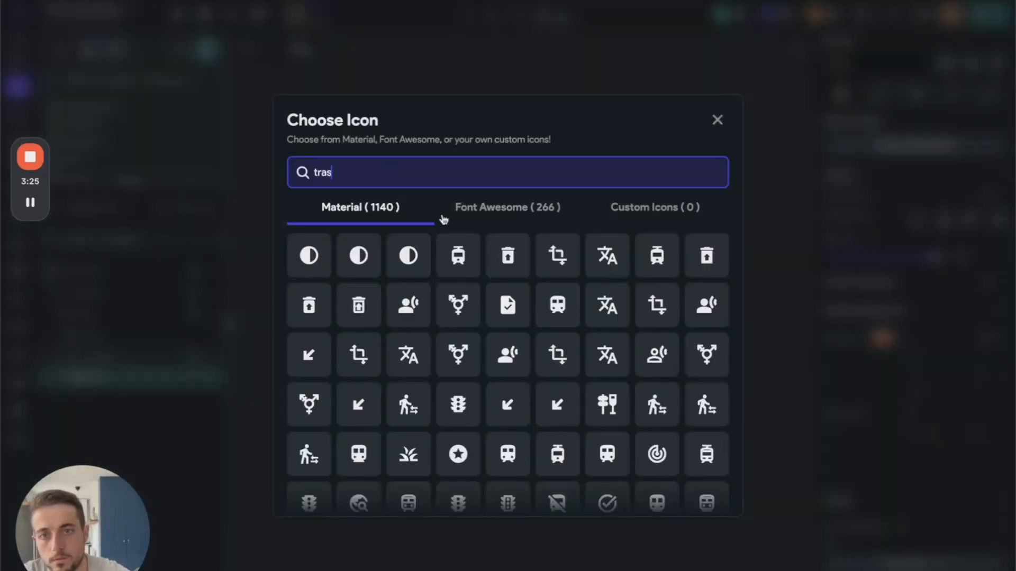
type("h")
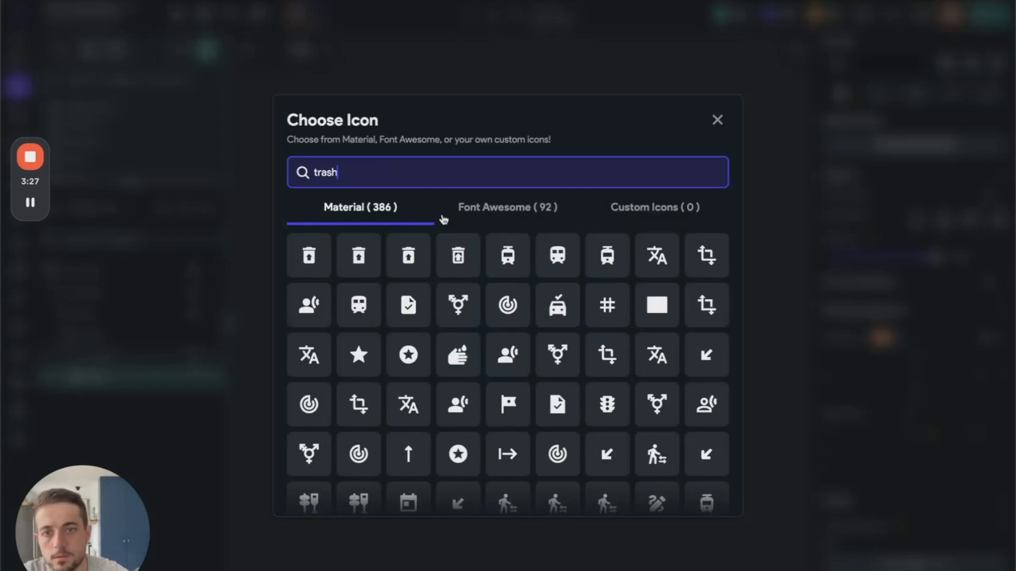
left_click(323, 255)
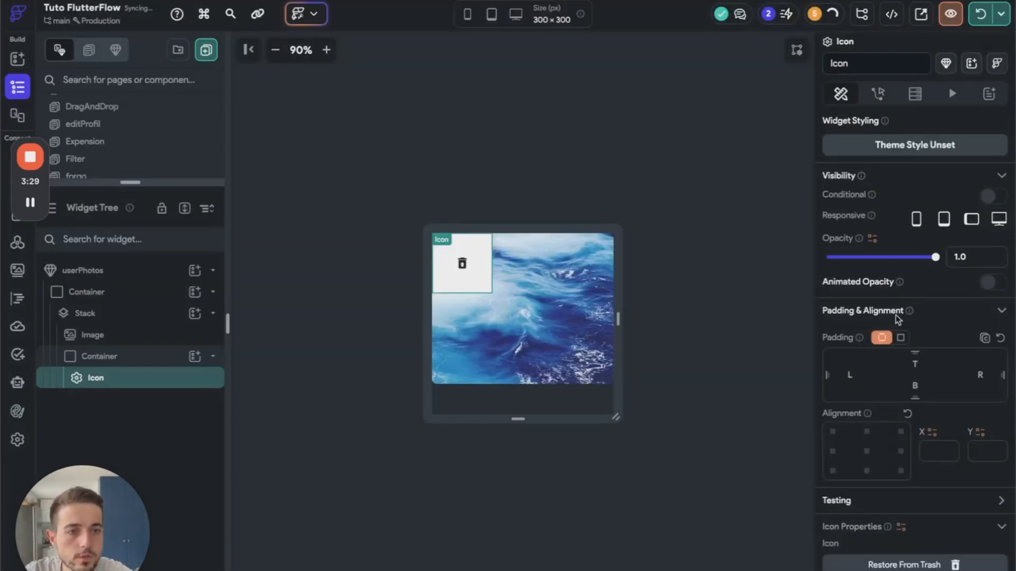
Give the trash Icon a uniform padding of 10 on all sides
left_click(899, 337)
left_click(952, 359)
type("10")
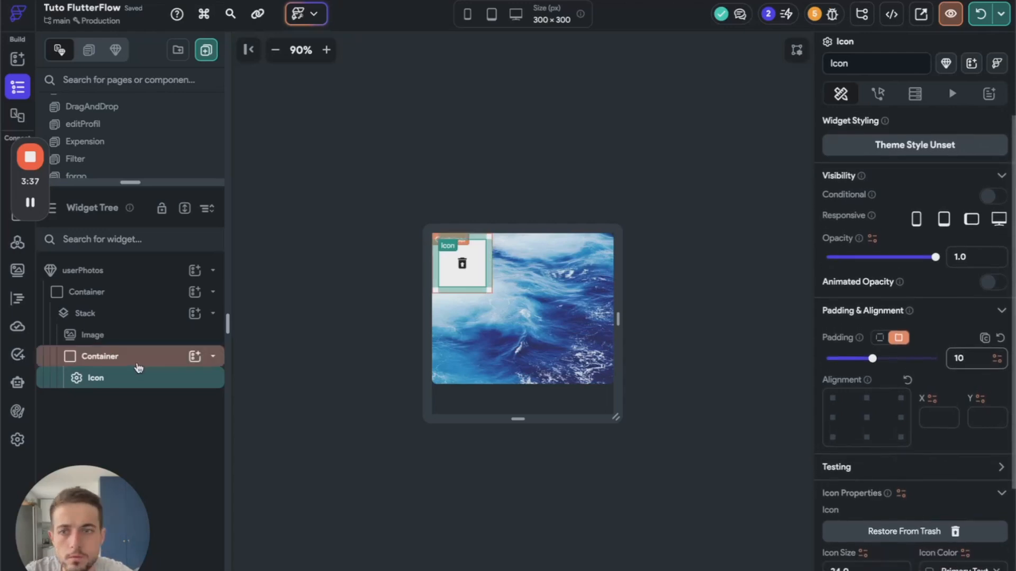
Clear the fixed width and height of the Container around the trash icon
left_click(136, 356)
scroll(906, 532, "down", 2)
left_click(868, 515)
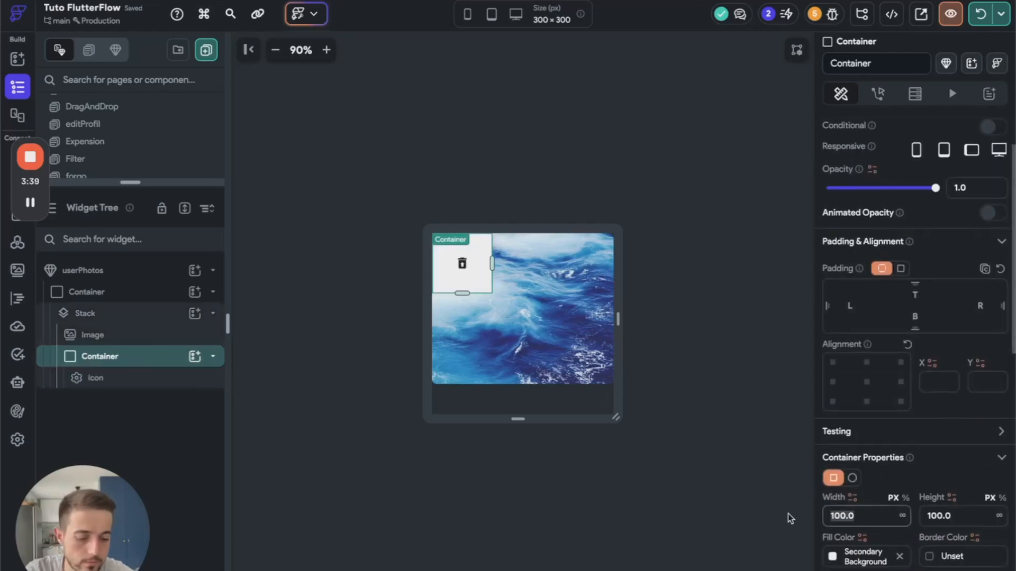
key("BackSpace")
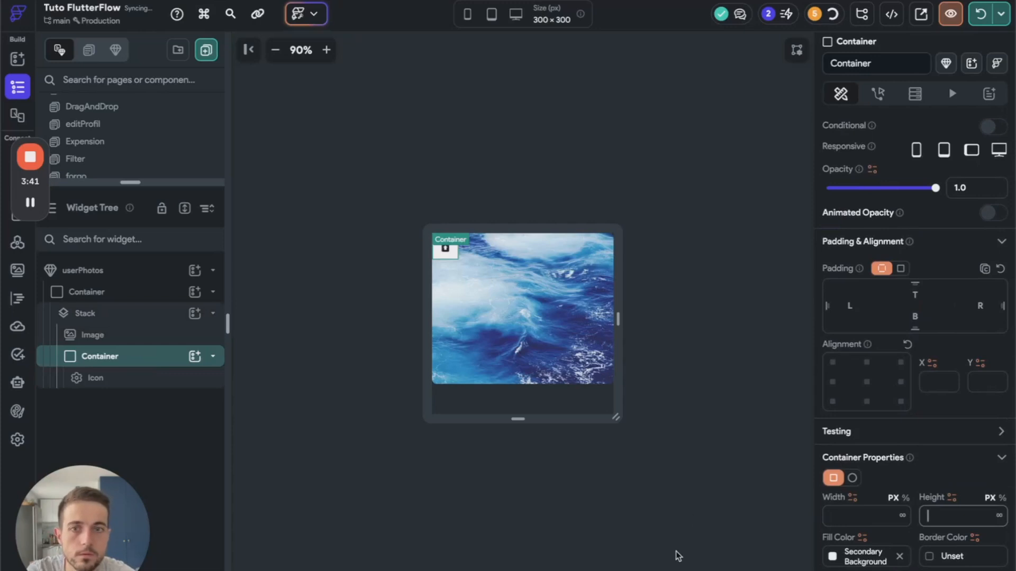
left_click(674, 553)
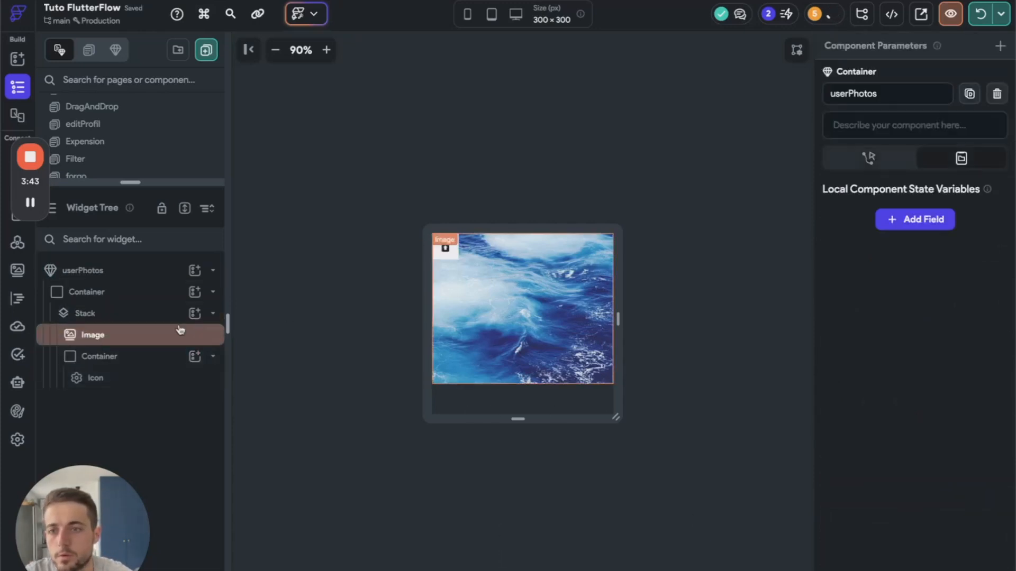
Set a uniform border radius of 25 on the Container around the trash icon
left_click(159, 357)
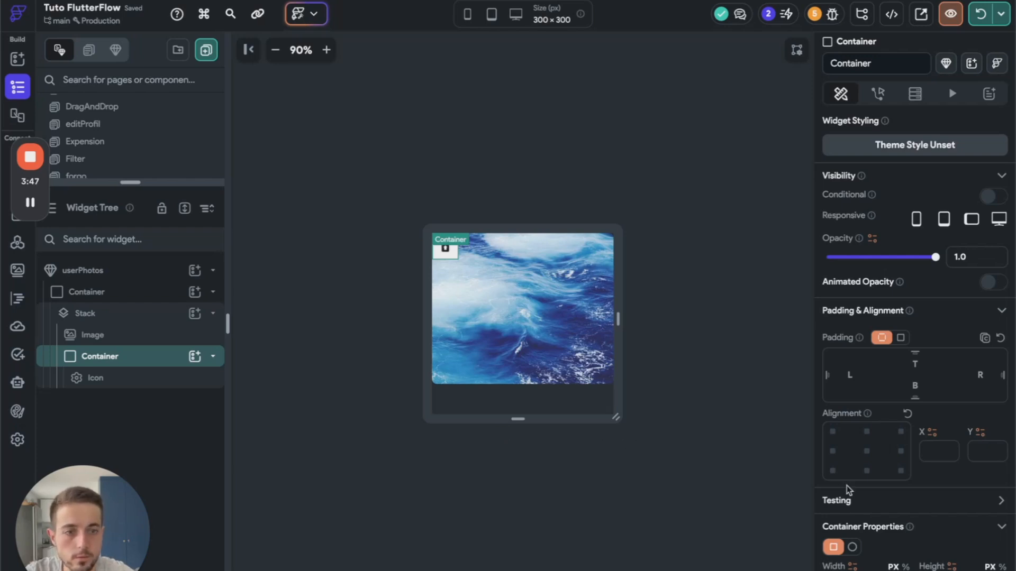
scroll(868, 497, "down", 2)
scroll(900, 297, "up", 1)
scroll(900, 451, "down", 3)
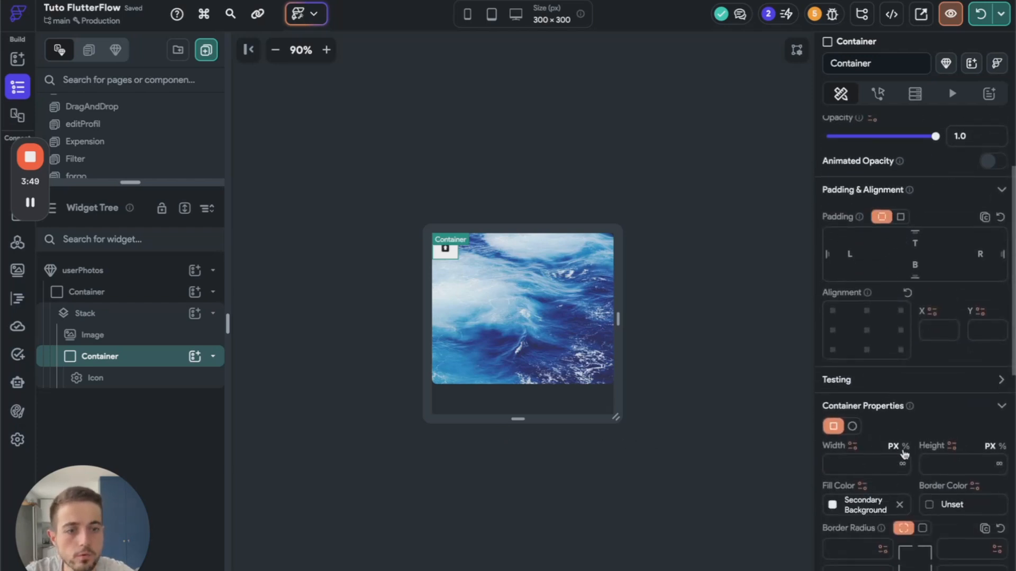
left_click(921, 466)
left_click(947, 482)
type("25")
left_click(550, 538)
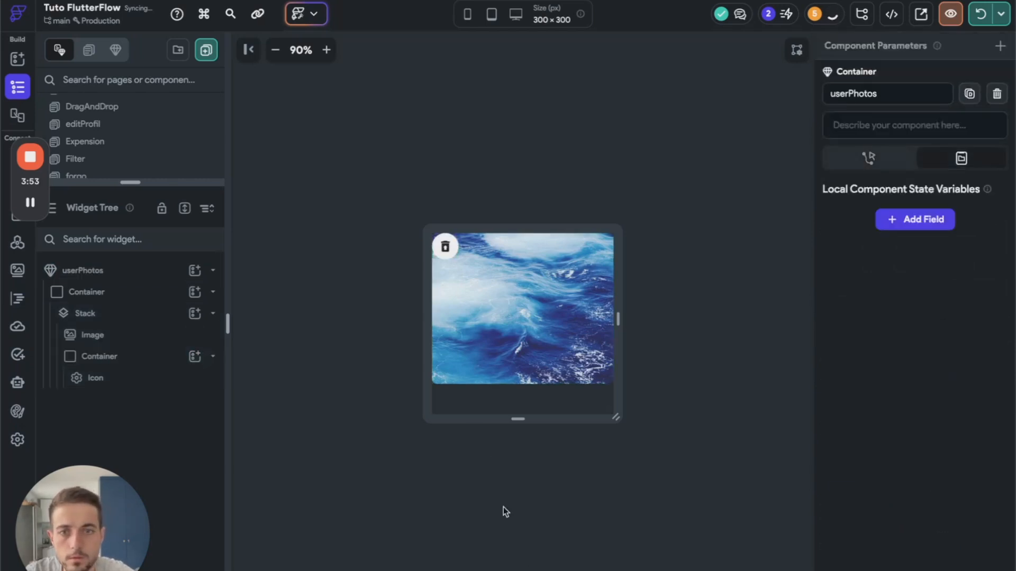
Align the trash icon's Container to the top-right corner of the Stack
left_click(722, 320)
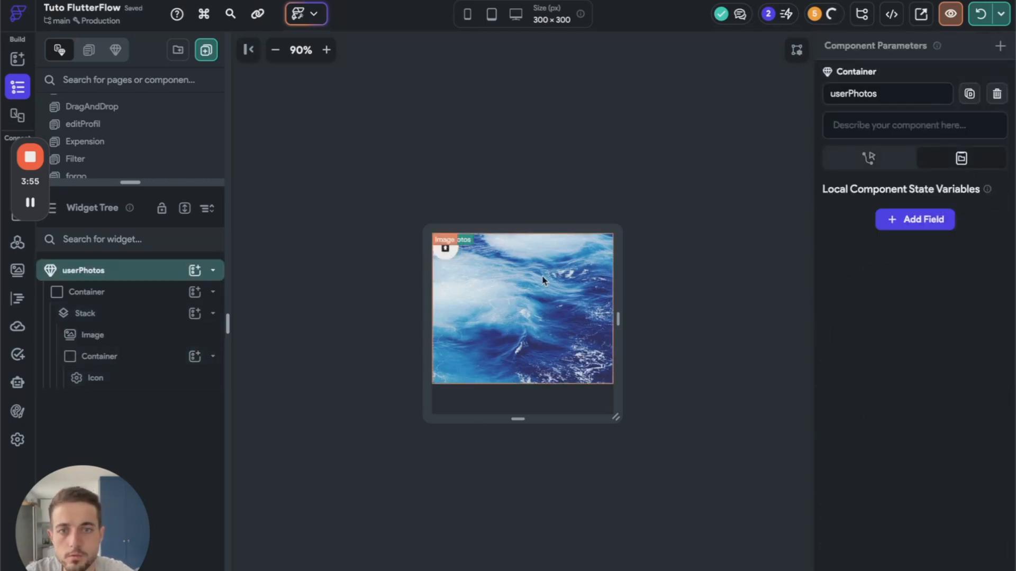
left_click(451, 257)
left_click(535, 305)
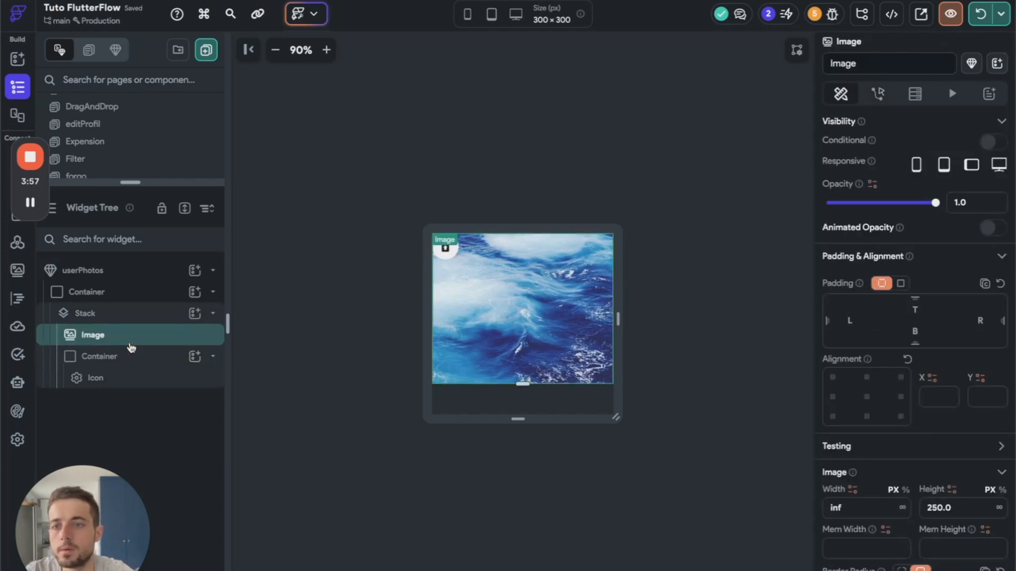
left_click(130, 358)
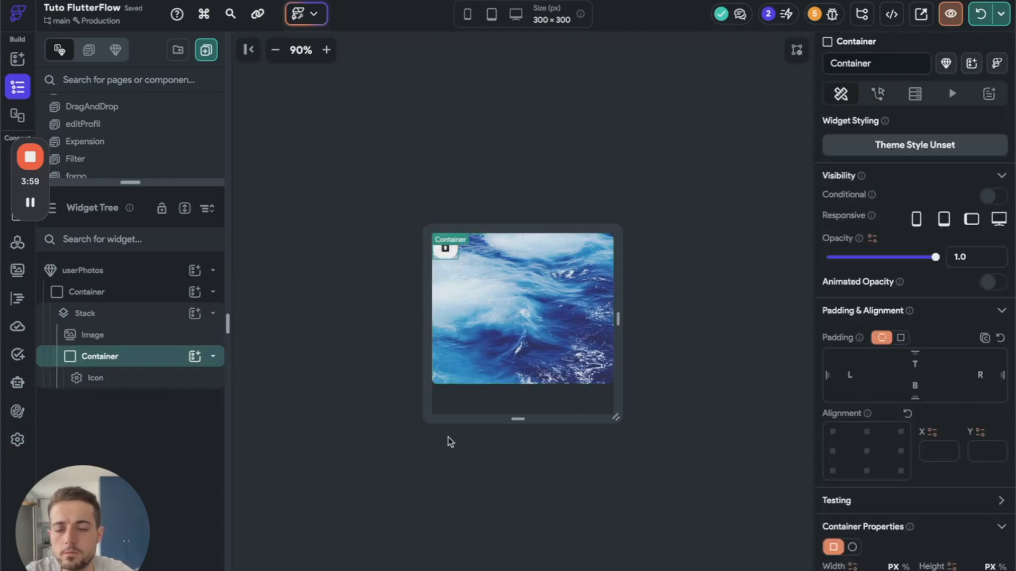
left_click(215, 357)
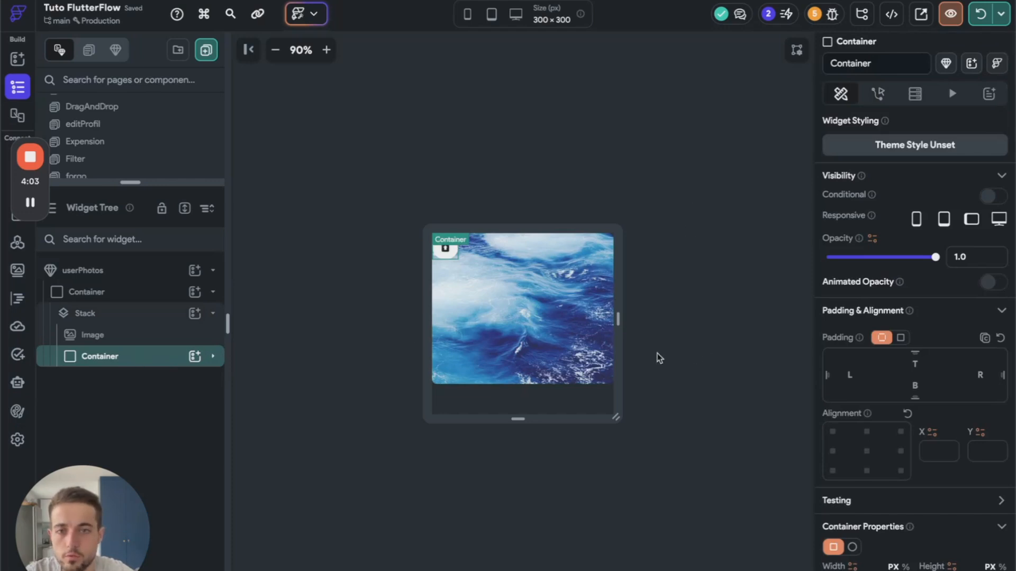
left_click(900, 390)
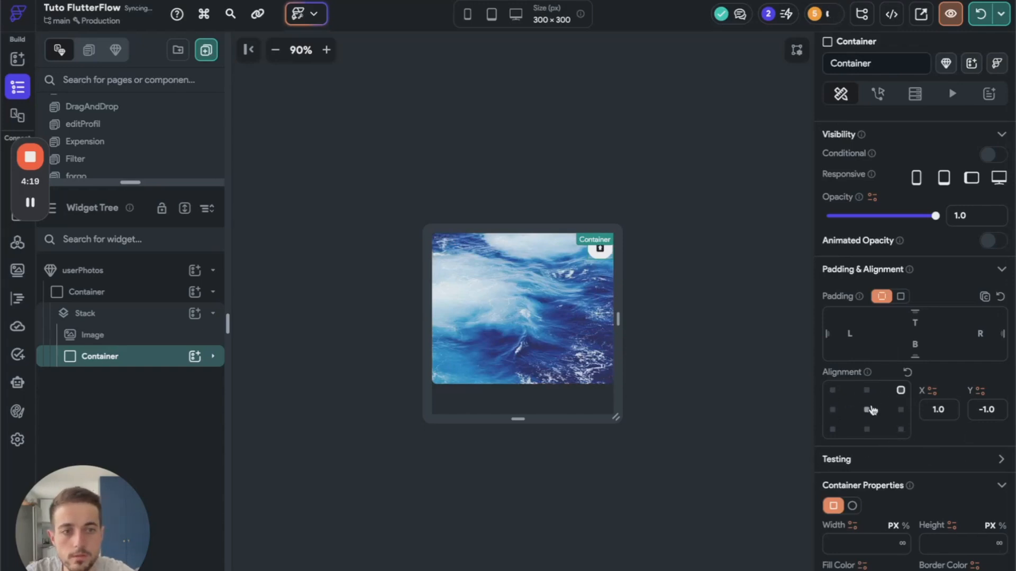
Try center and bottom-right alignment for the trash icon's Container, and return it to top-right
left_click(867, 409)
left_click(901, 429)
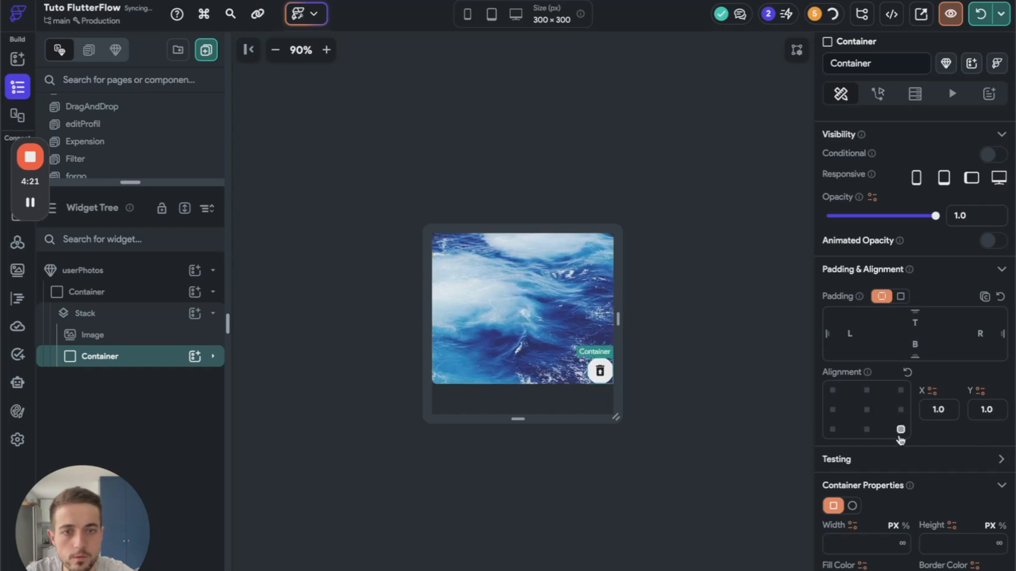
left_click(900, 390)
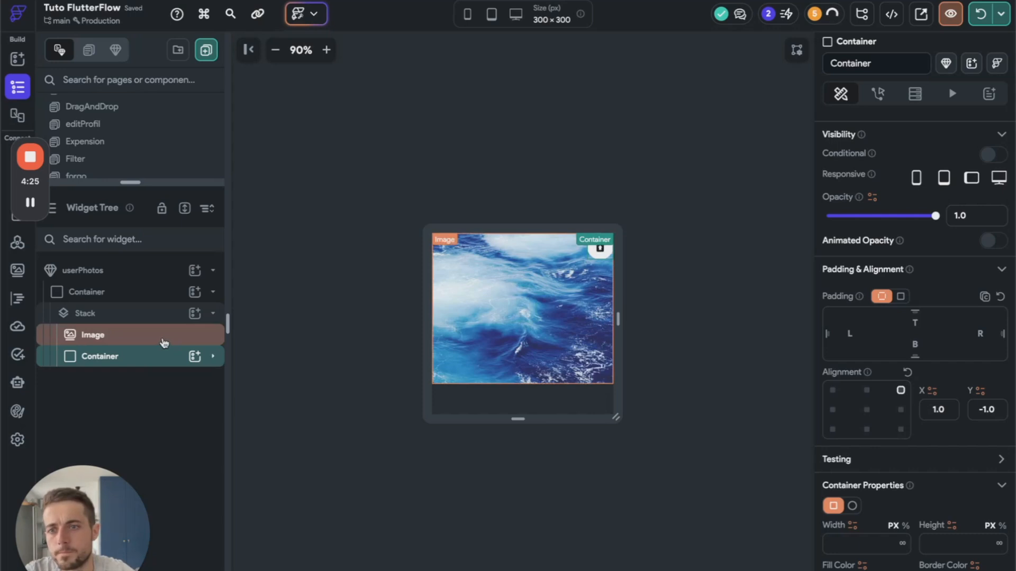
Give the Image in the Stack a uniform padding of 10 on all sides
left_click(162, 339)
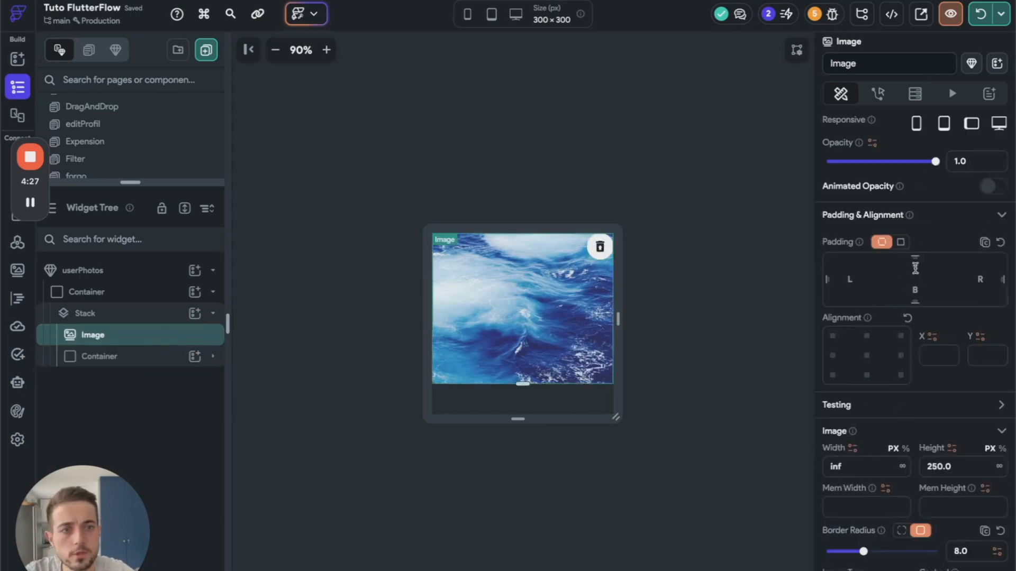
left_click(901, 243)
left_click(962, 262)
type("10")
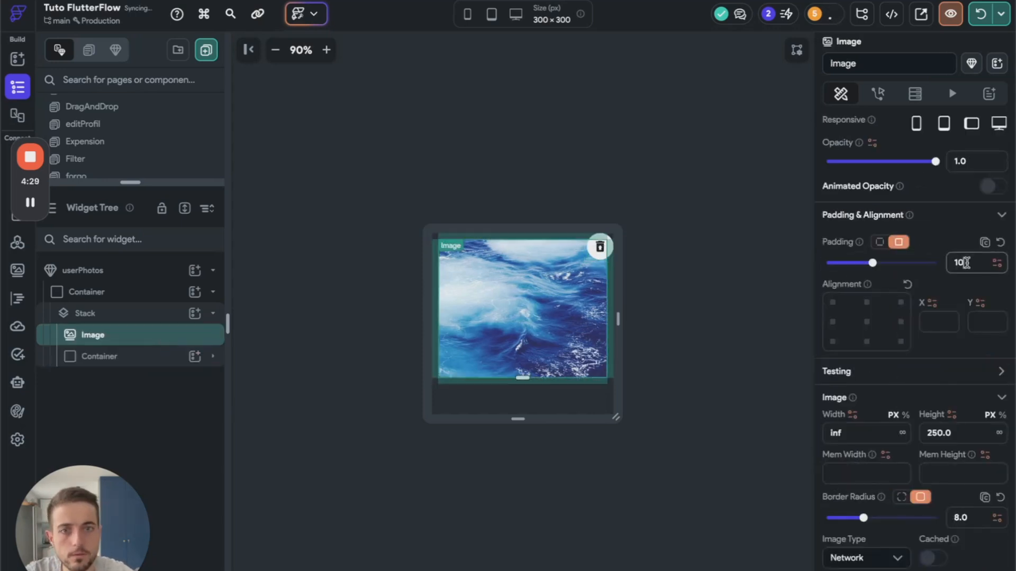
left_click(771, 337)
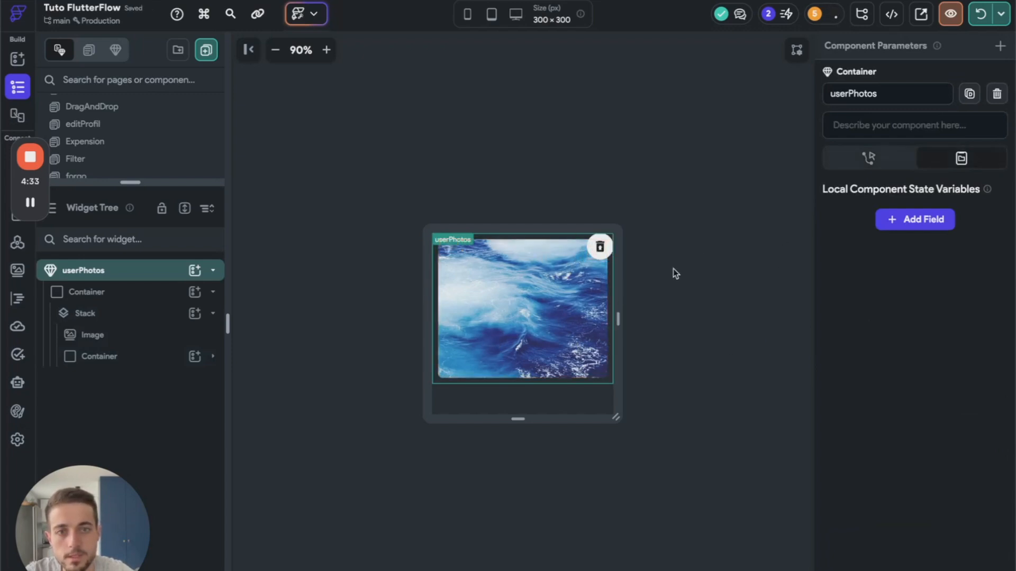
Resize the userPhotos component's canvas to about 289 × 260 px
mouse_move(618, 228)
left_mouse_down()
mouse_move(637, 209)
mouse_move(618, 211)
left_mouse_up()
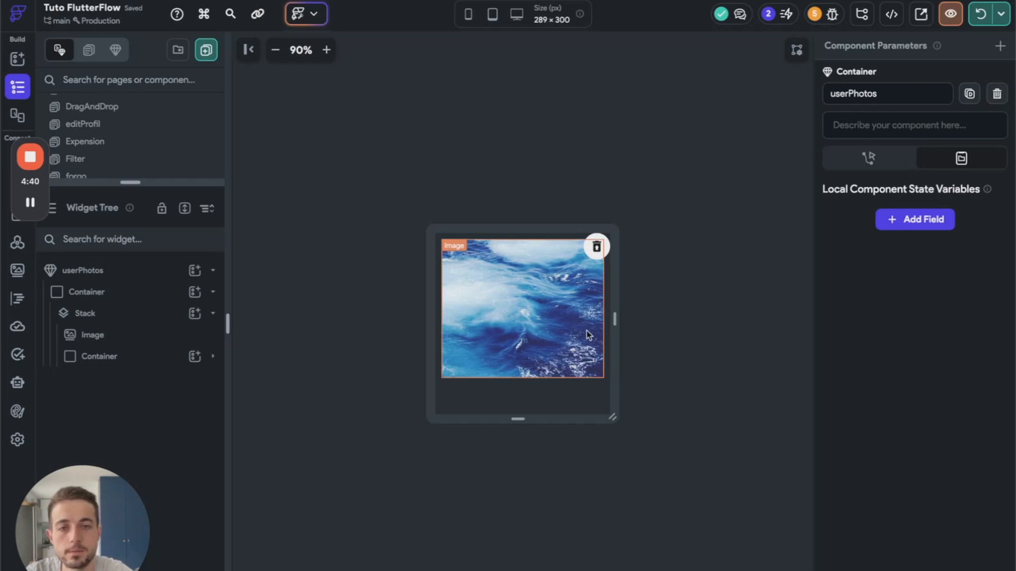
left_click(675, 483)
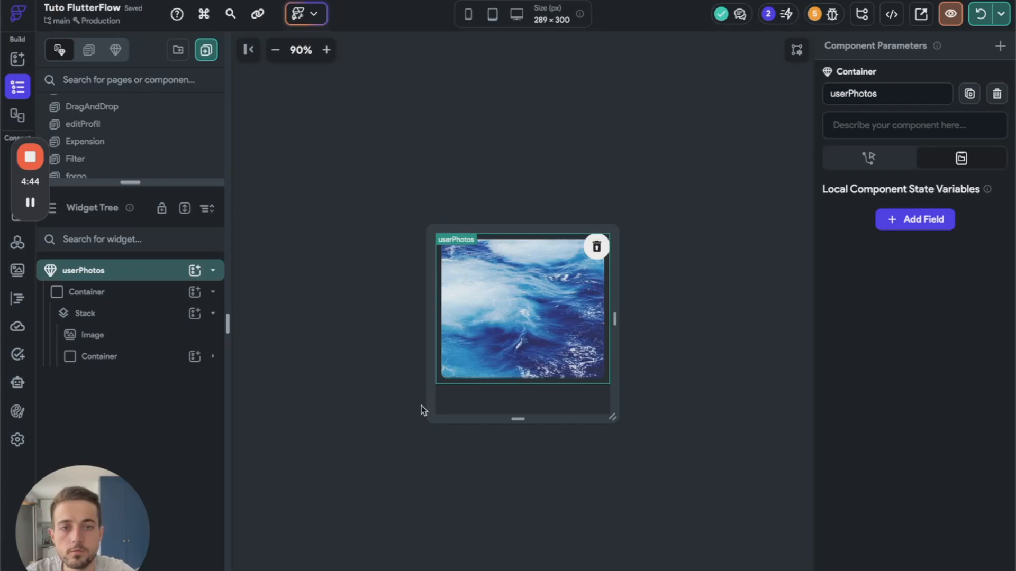
left_click_drag(518, 420, 518, 405)
left_click(531, 311)
left_click(643, 326)
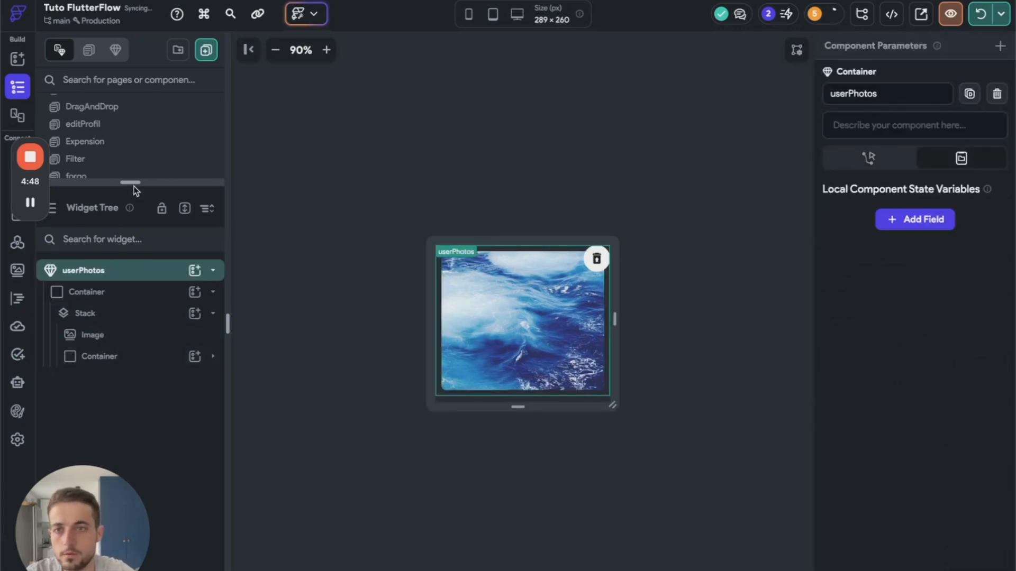
Find the multiPhotos page by searching for "pho", open it and select its empty Column
left_click_drag(132, 184, 132, 324)
scroll(162, 296, "down", 3)
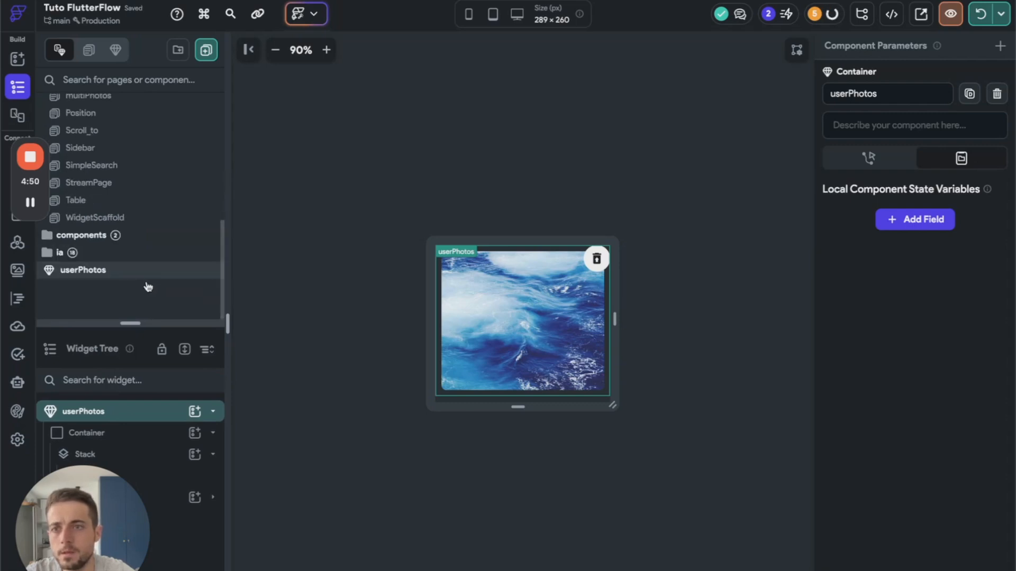
left_click(303, 244)
scroll(138, 162, "up", 2)
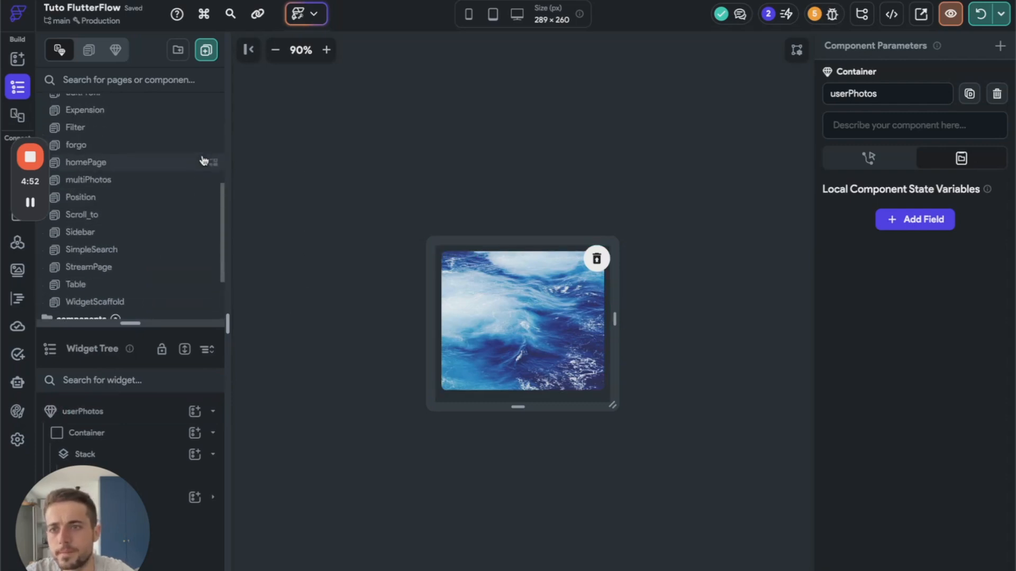
scroll(144, 220, "up", 5)
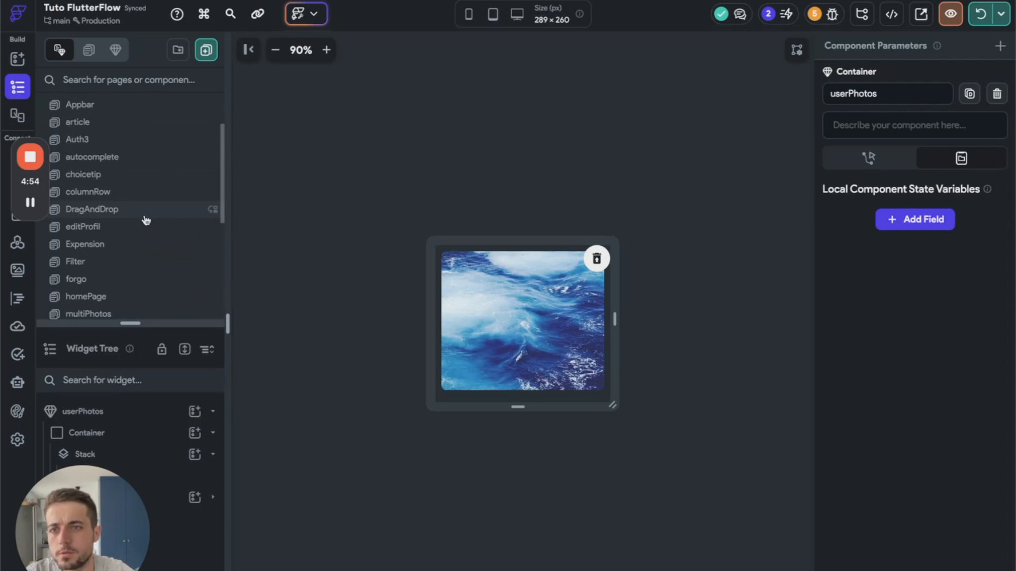
left_click(122, 81)
type("pho")
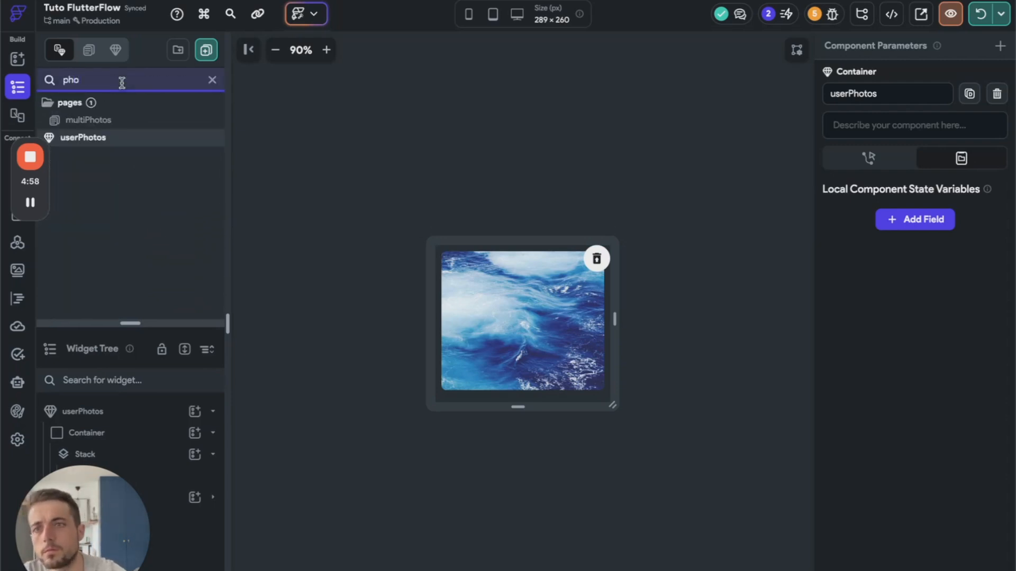
left_click(125, 121)
left_click(638, 323)
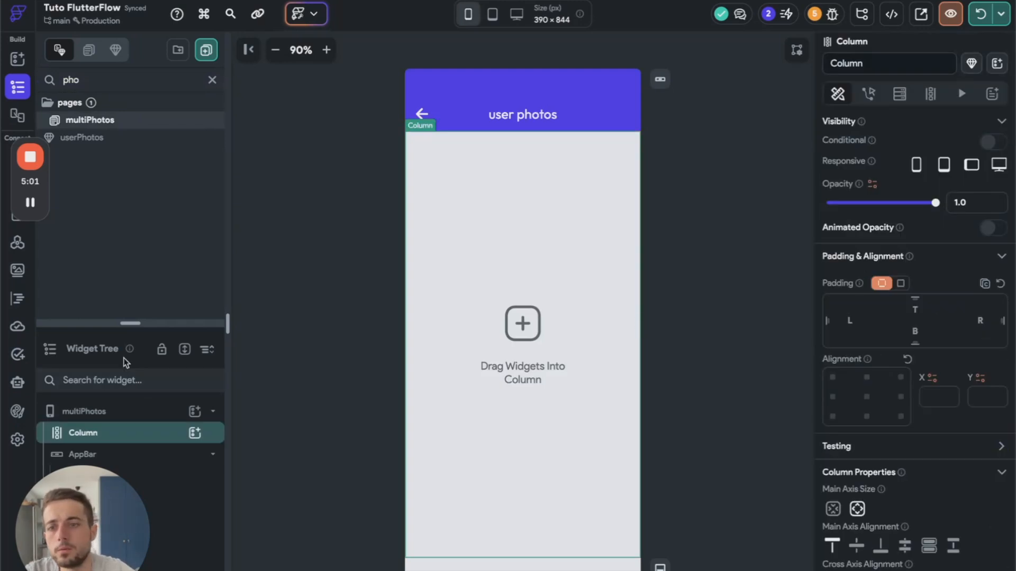
Add a GridView inside the multiPhotos page's Column
left_click(195, 433)
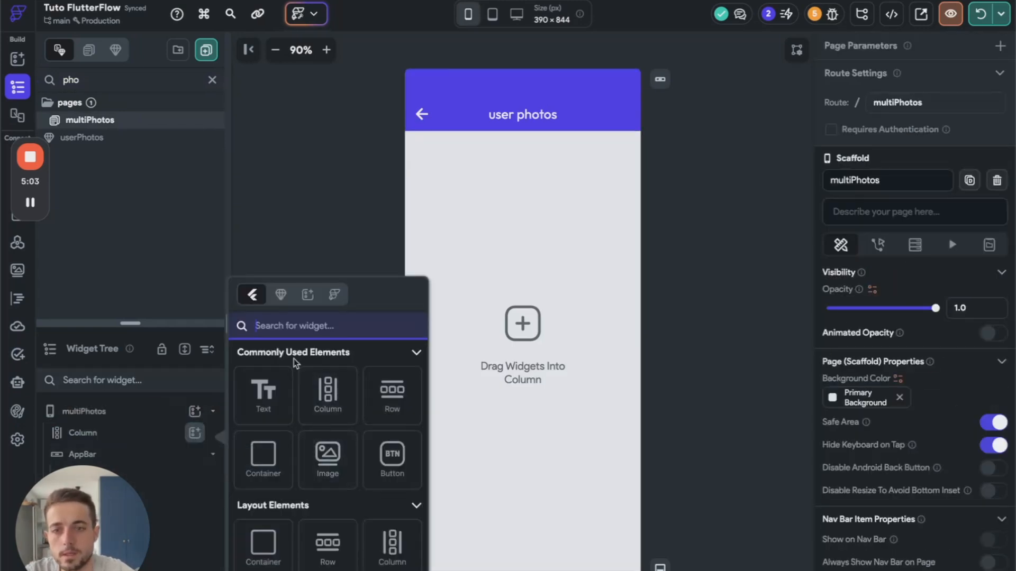
type("grid")
left_click(270, 397)
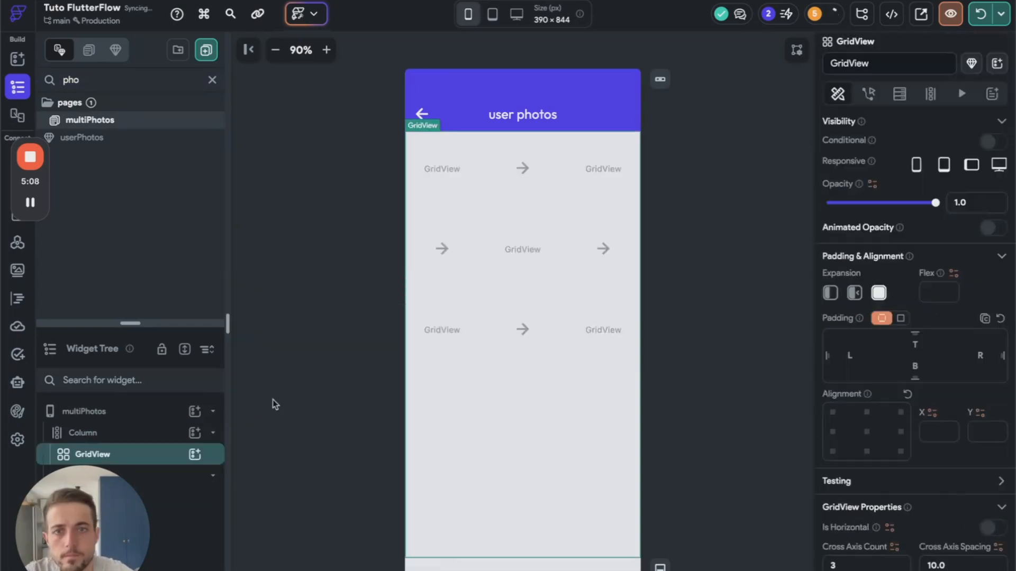
Insert the userPhotos project component as a child of the GridView
left_click_drag(131, 323, 130, 173)
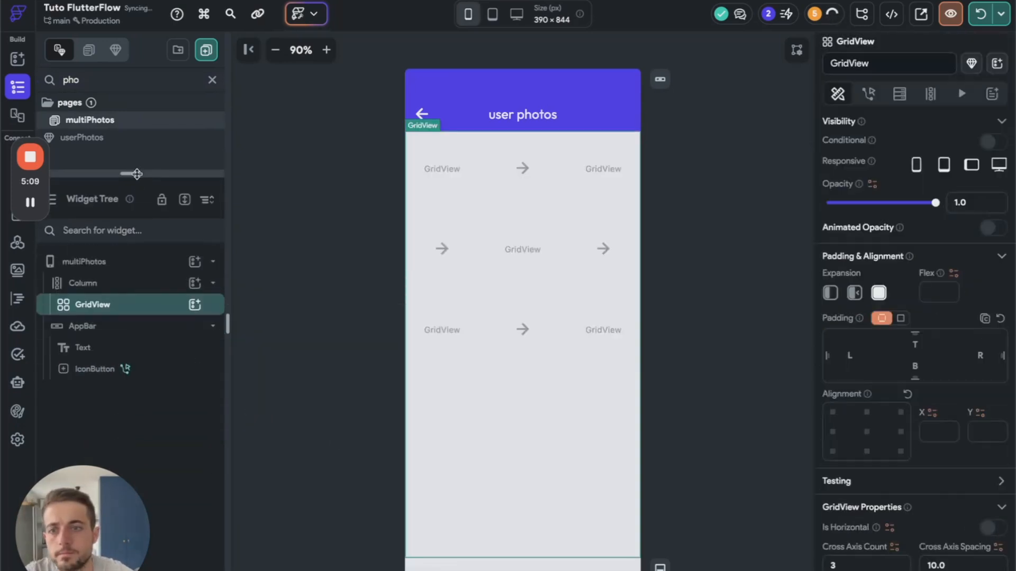
left_click(194, 304)
type("compon")
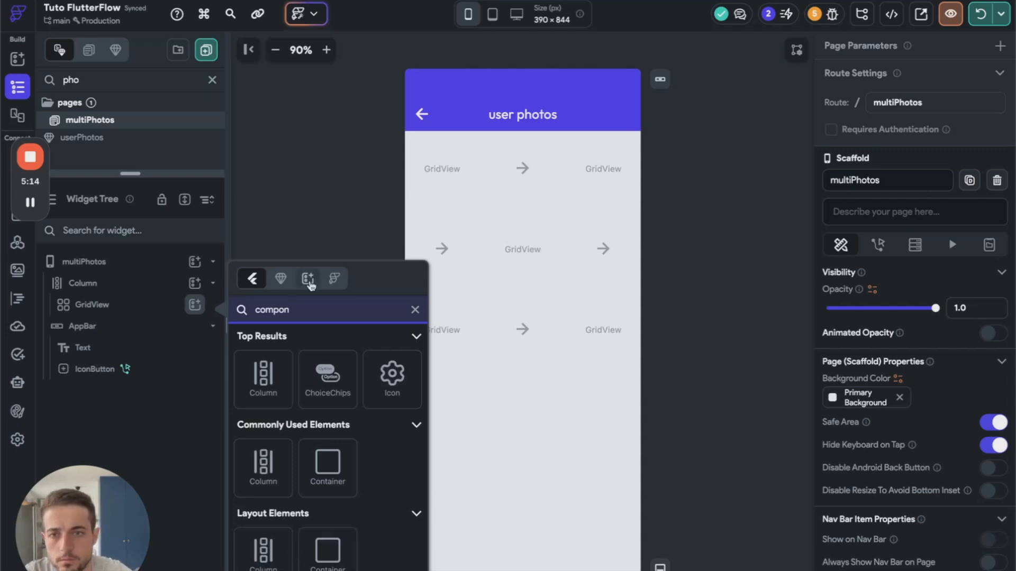
key("BackSpace")
key("BackSpace")
key("BackSpace")
key("BackSpace")
key("BackSpace")
key("BackSpace")
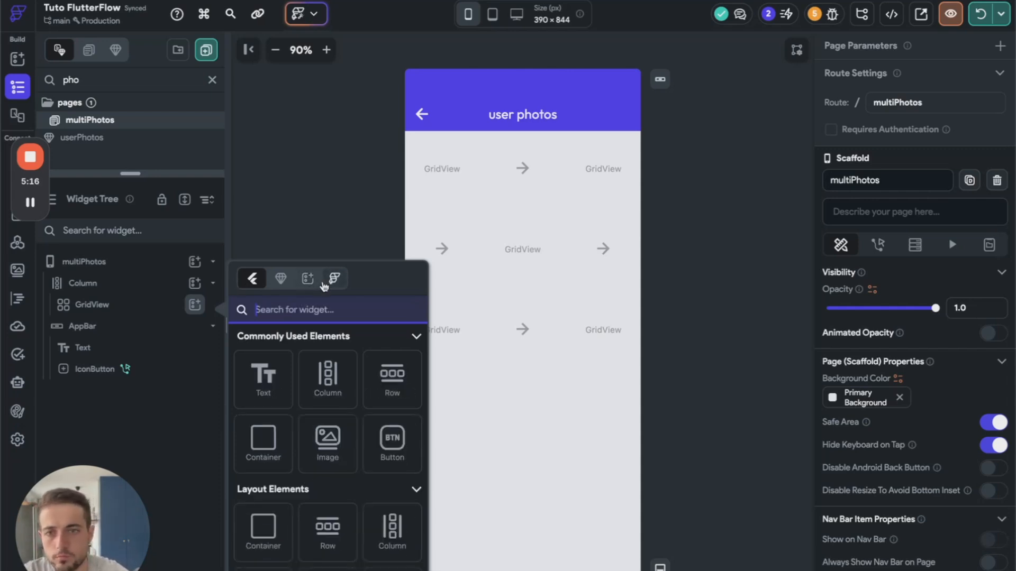
left_click(279, 279)
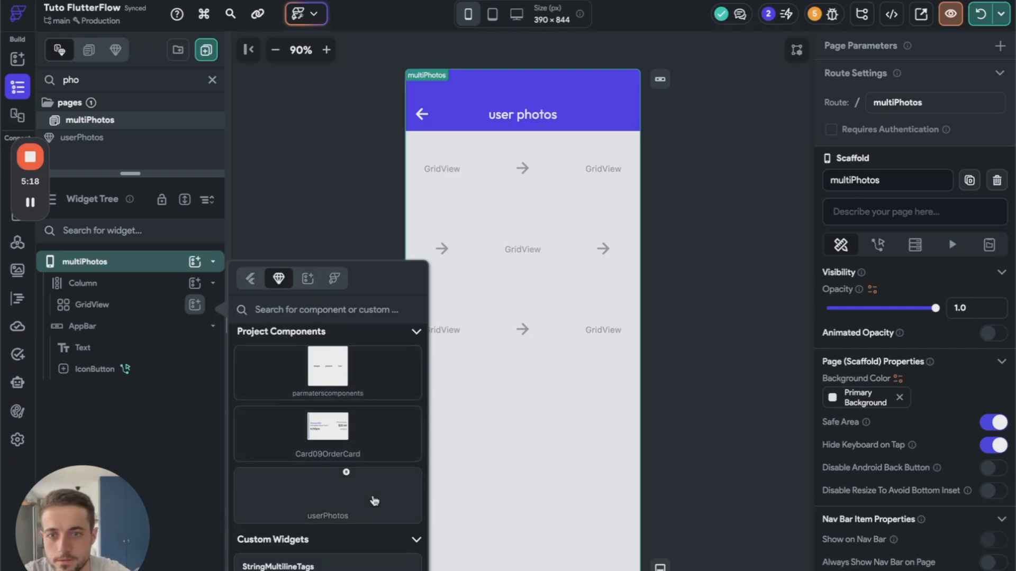
scroll(370, 487, "down", 1)
left_click(357, 491)
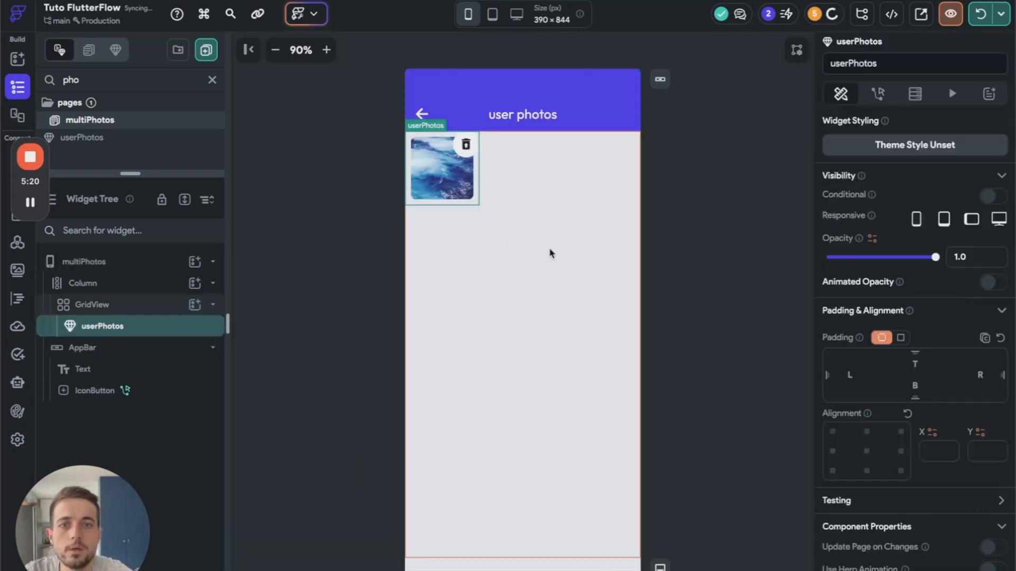
scroll(868, 491, "down", 3)
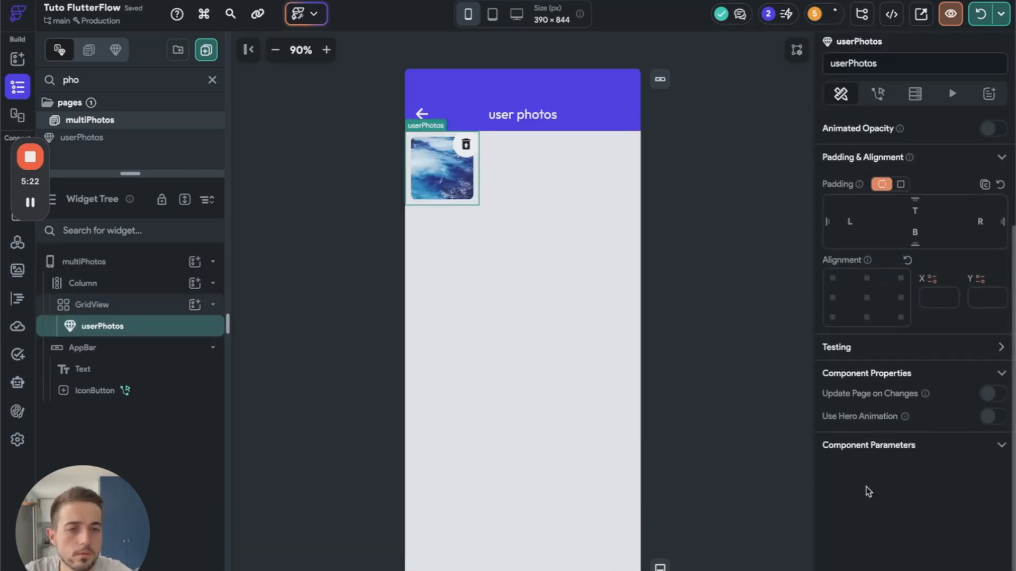
Set the GridView's child aspect ratio to 0.8
left_click(152, 308)
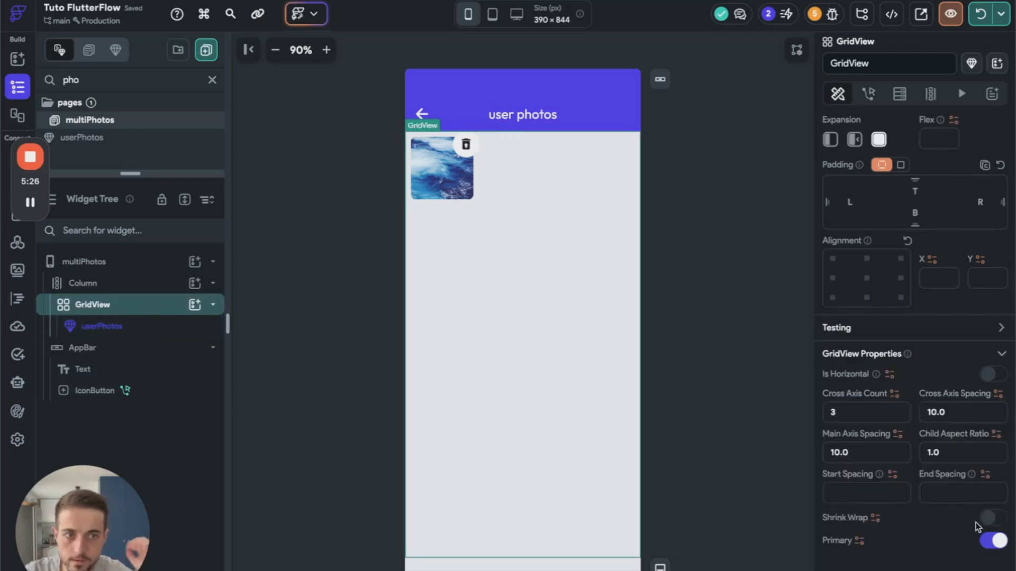
left_click(948, 453)
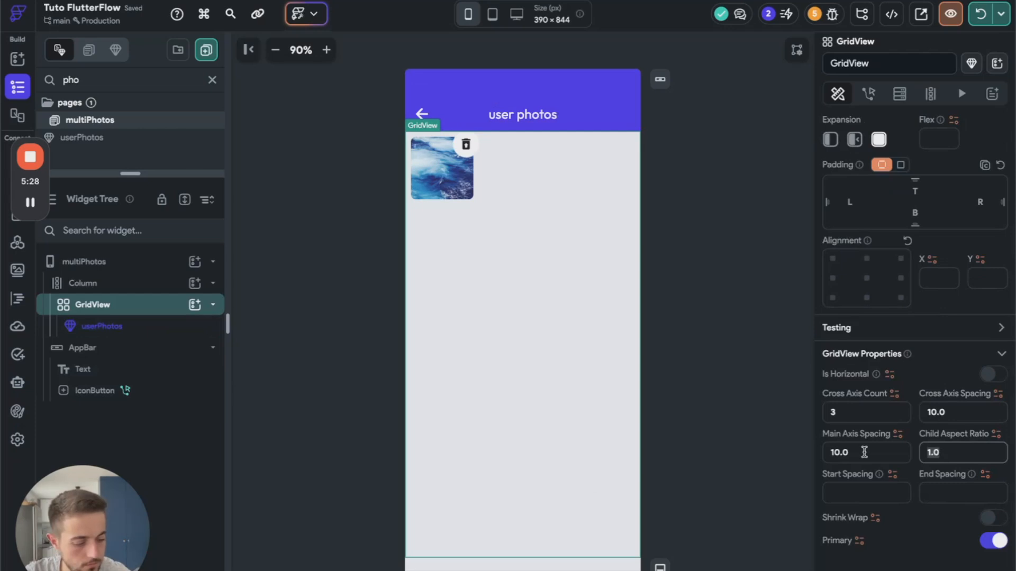
type("0.8")
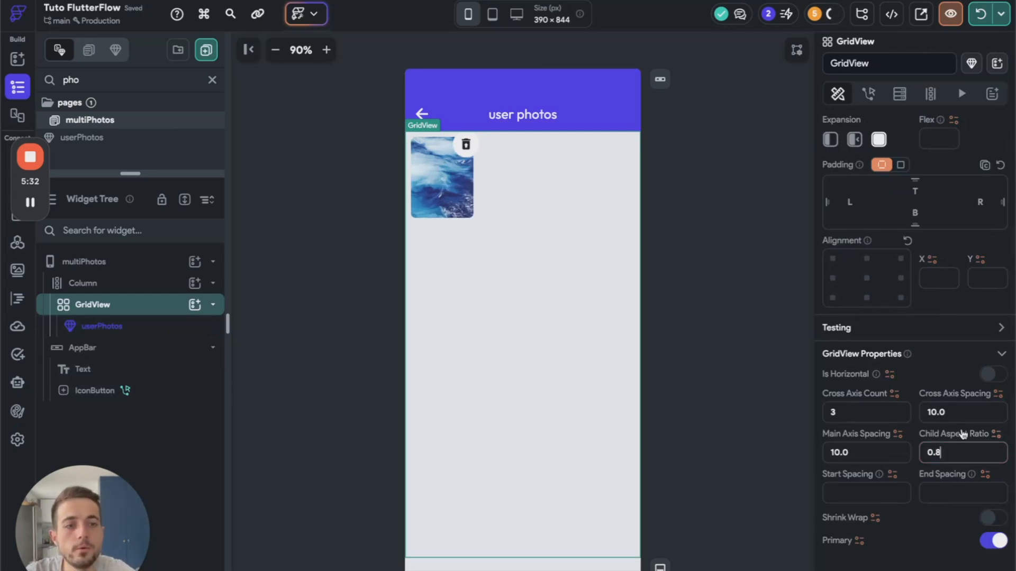
left_click(751, 208)
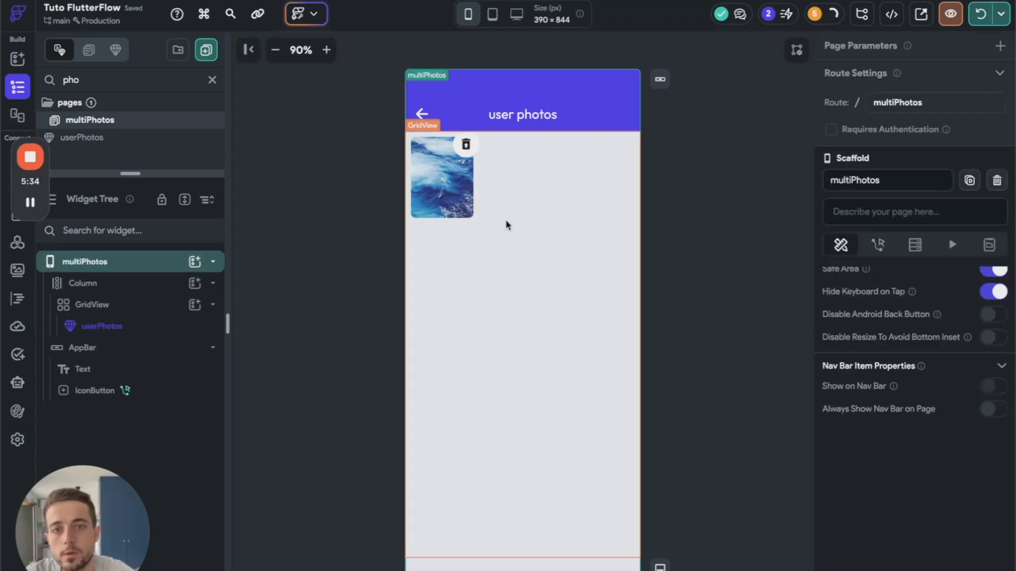
left_click(448, 219)
left_click(735, 376)
left_click(122, 326)
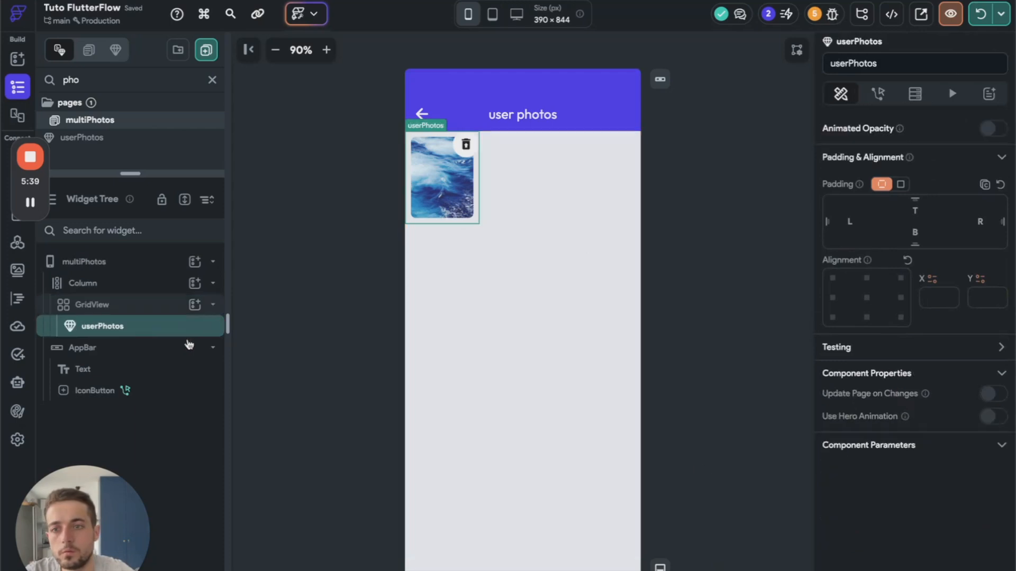
Try a child aspect ratio of 0.5 on the GridView, and return it to 0.8
left_click(159, 309)
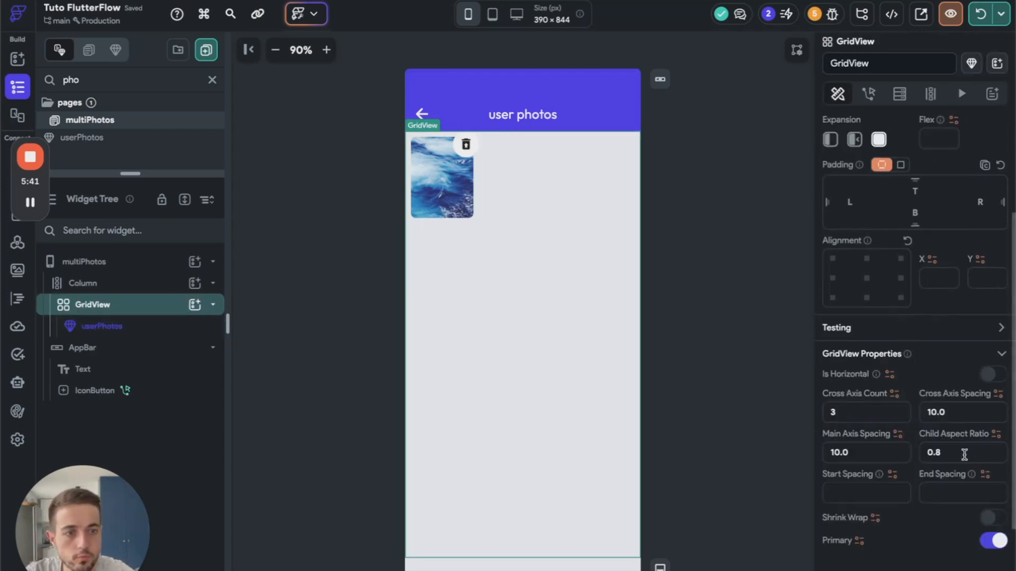
left_click(973, 455)
key("BackSpace")
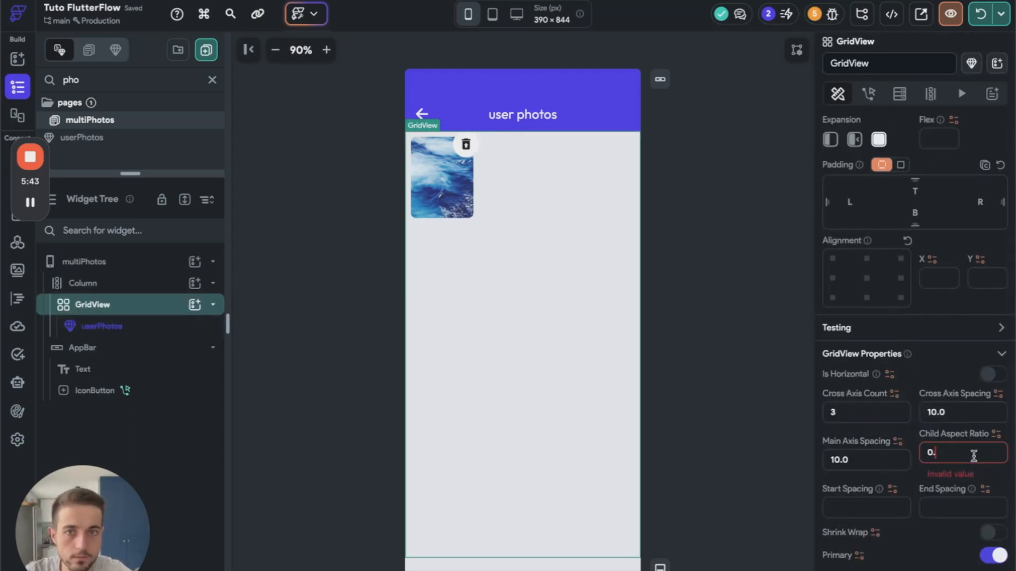
type("5")
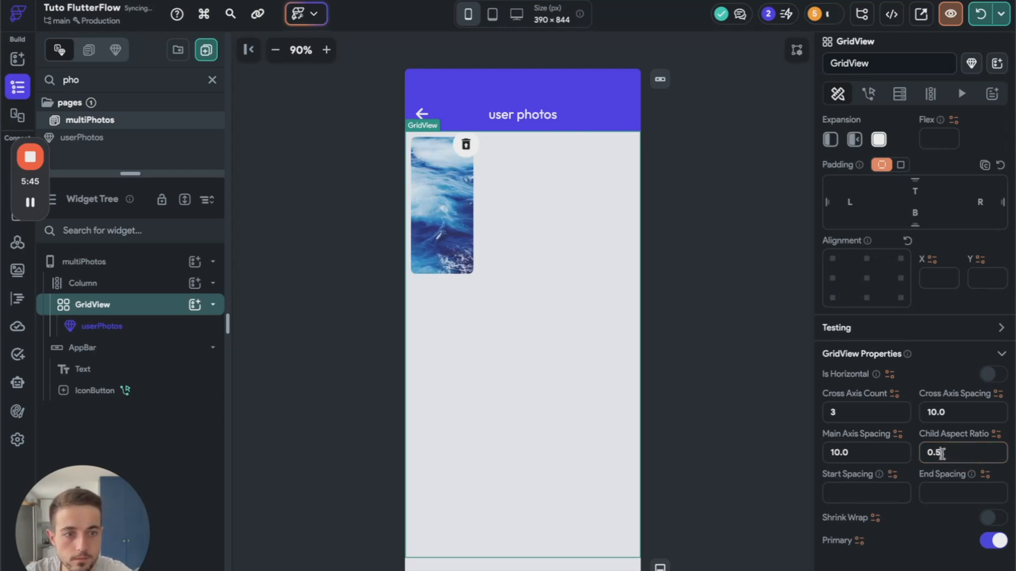
key("BackSpace")
type("8")
left_click(737, 342)
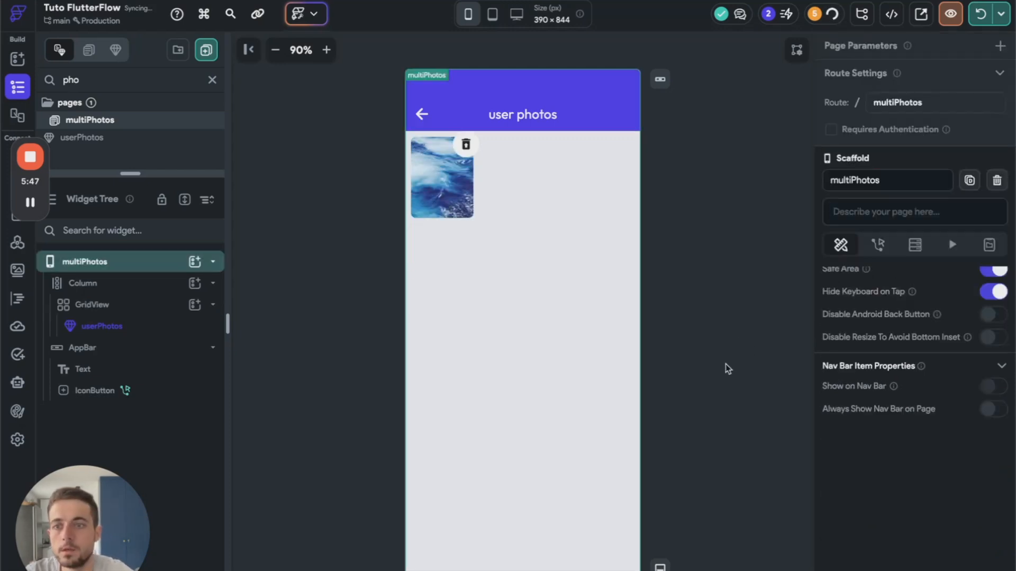
left_click_drag(51, 327, 138, 314)
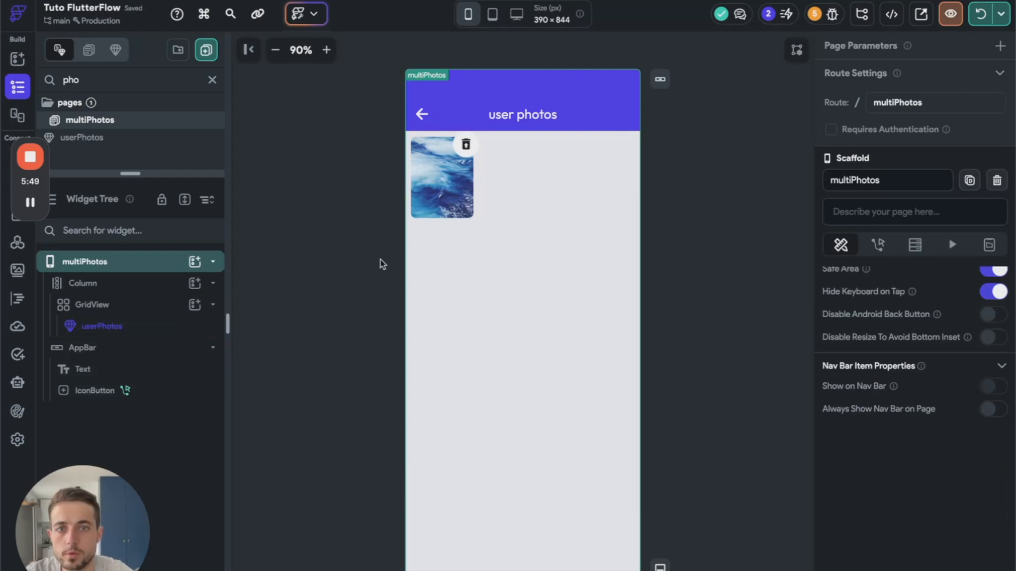
left_click(132, 305)
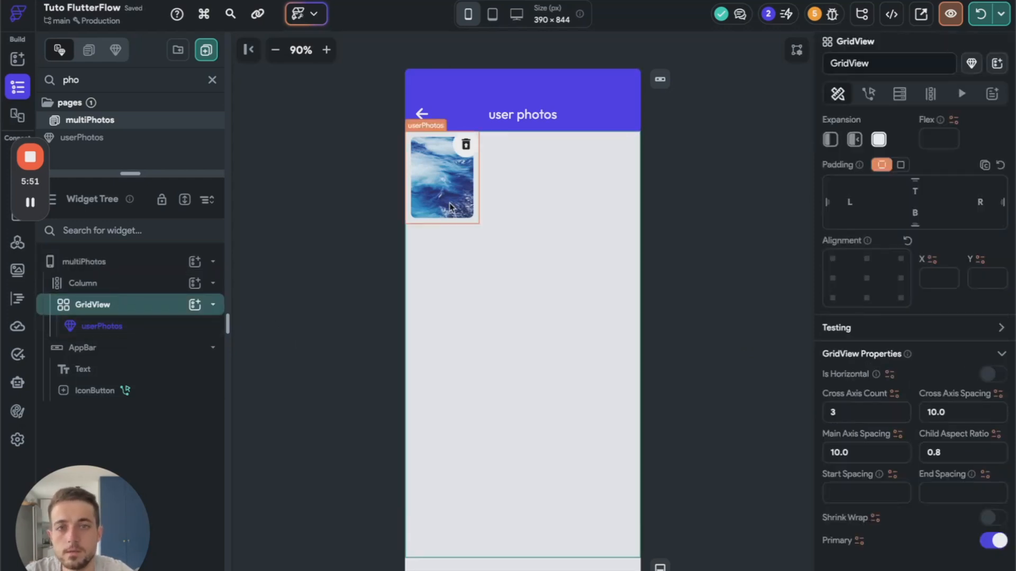
left_click(729, 190)
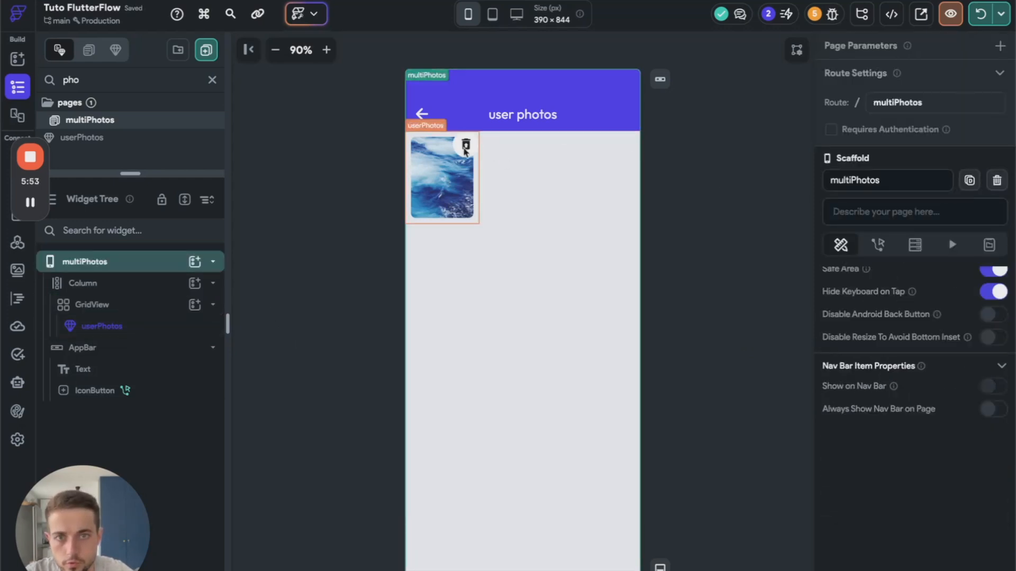
left_click(465, 148)
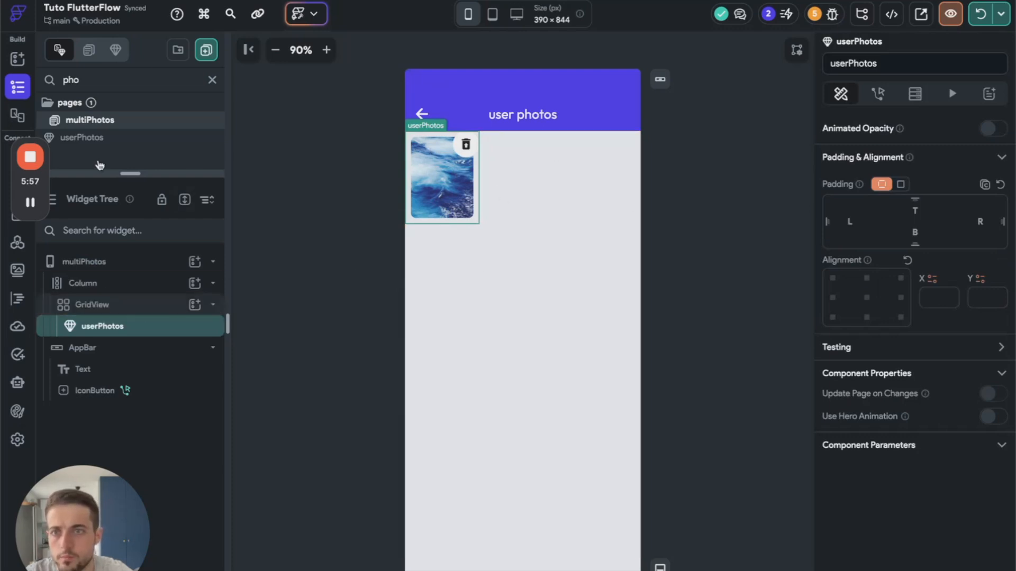
Open the userPhotos component and give its trash icon a uniform padding of 5
left_click(118, 138)
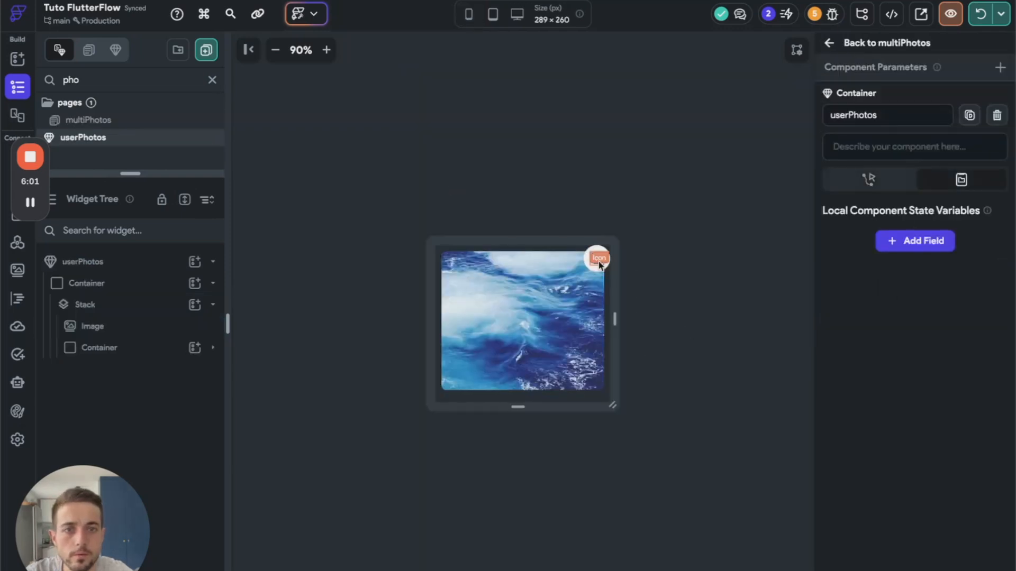
left_click(599, 263)
double_click(973, 378)
type("5")
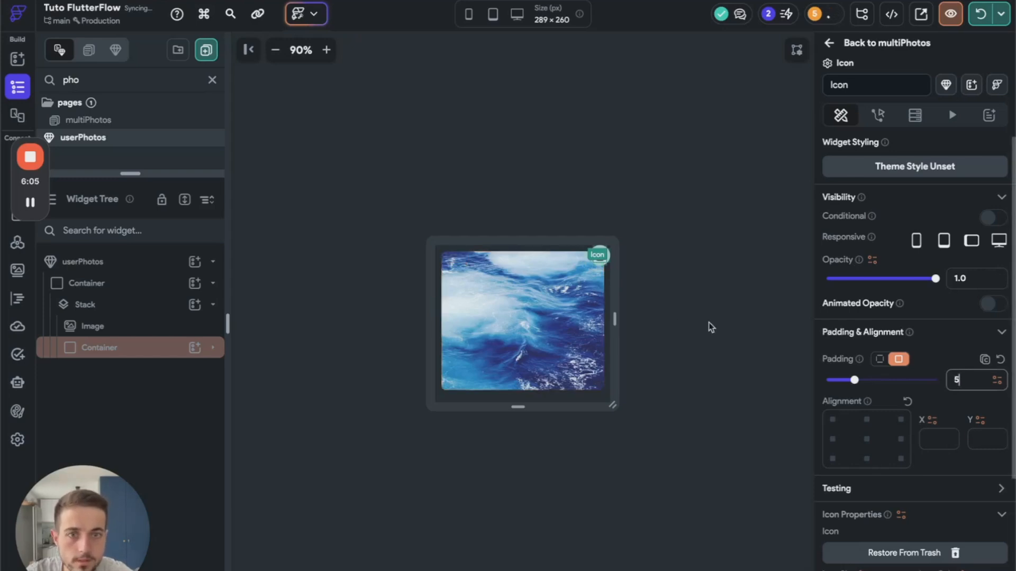
left_click(679, 327)
Set the trash icon's size to 18 and return to the multiPhotos page
scroll(880, 447, "down", 1)
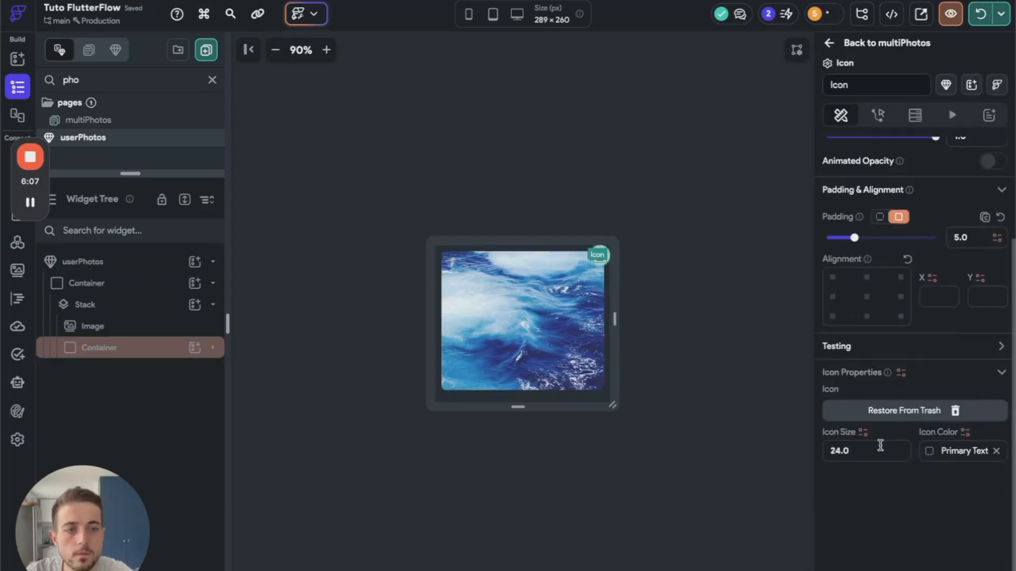
left_click_drag(858, 451, 800, 453)
type("18")
left_click(699, 426)
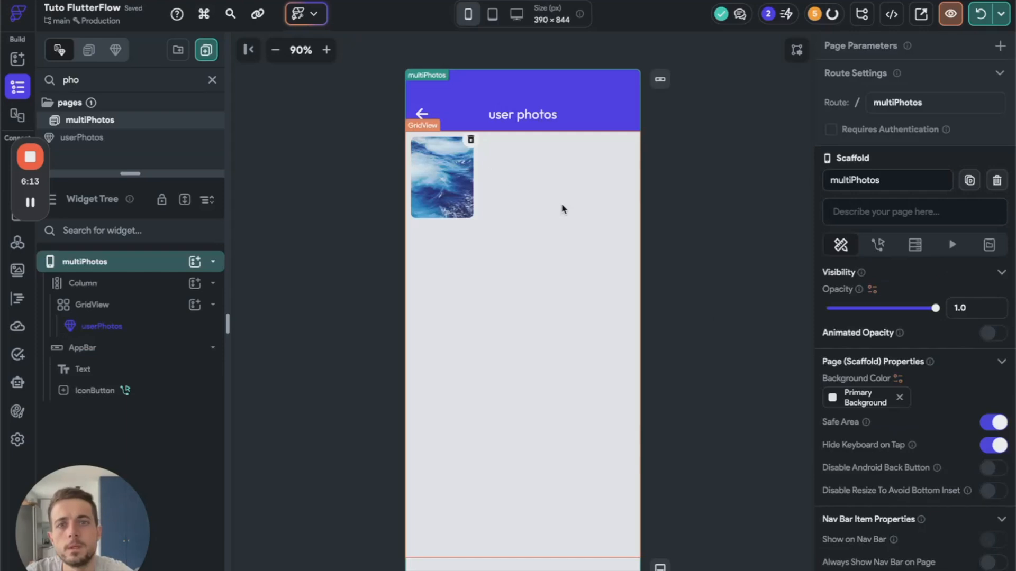
left_click(496, 195)
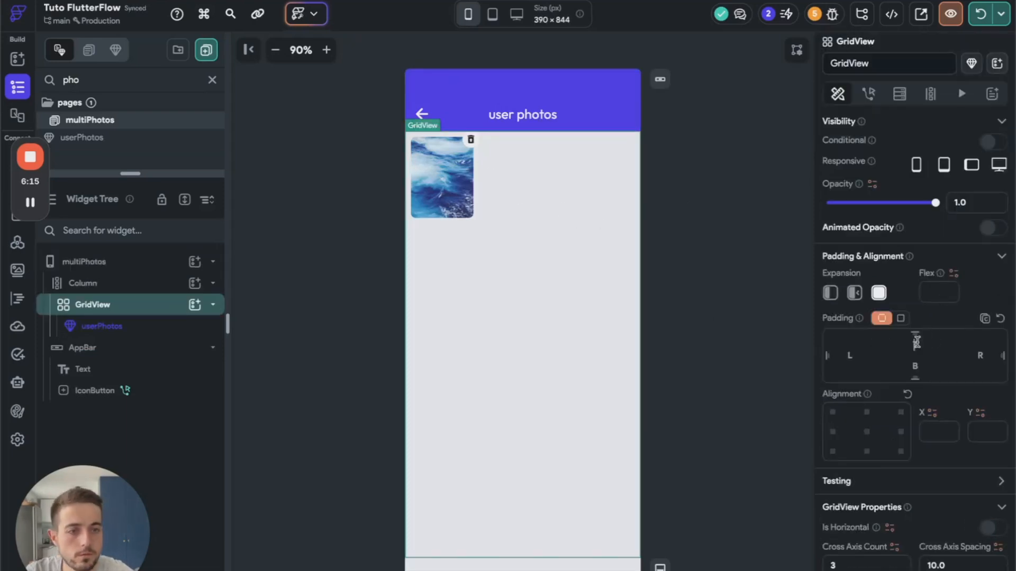
left_click(704, 236)
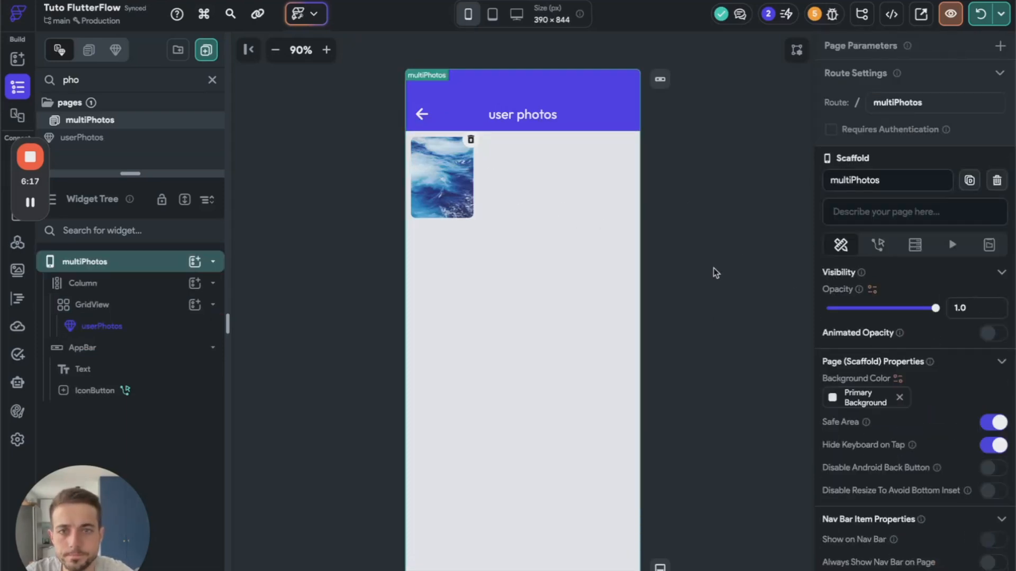
left_click(456, 212)
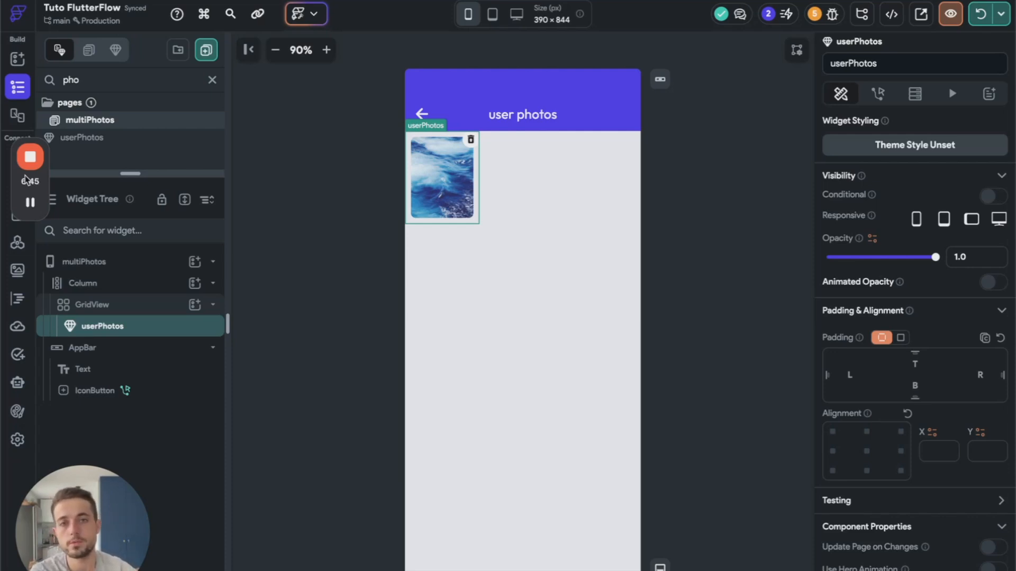
left_click_drag(19, 192, 81, 149)
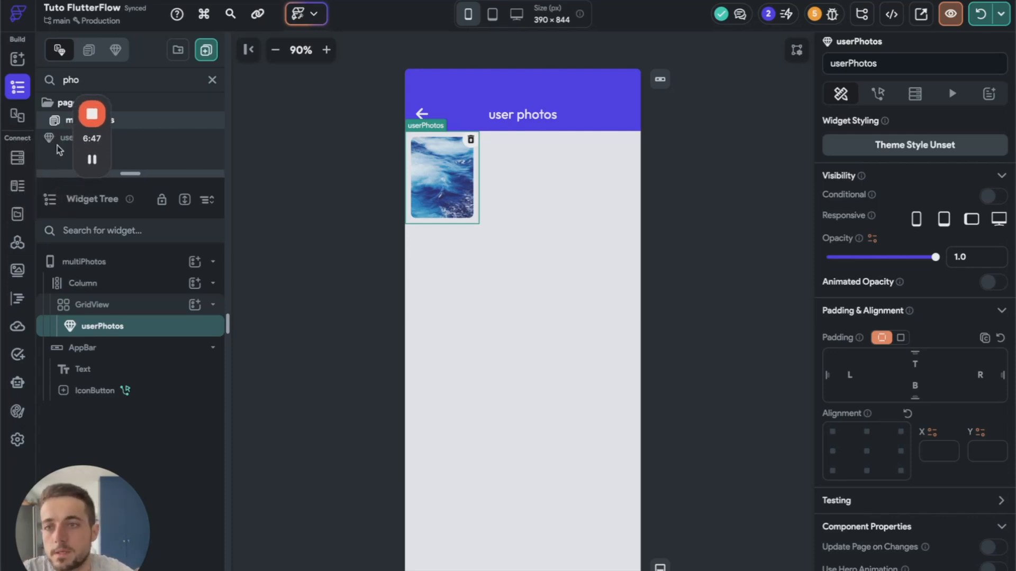
Open the Firestore database settings and examine the fields of the users collection's schema
left_click(17, 166)
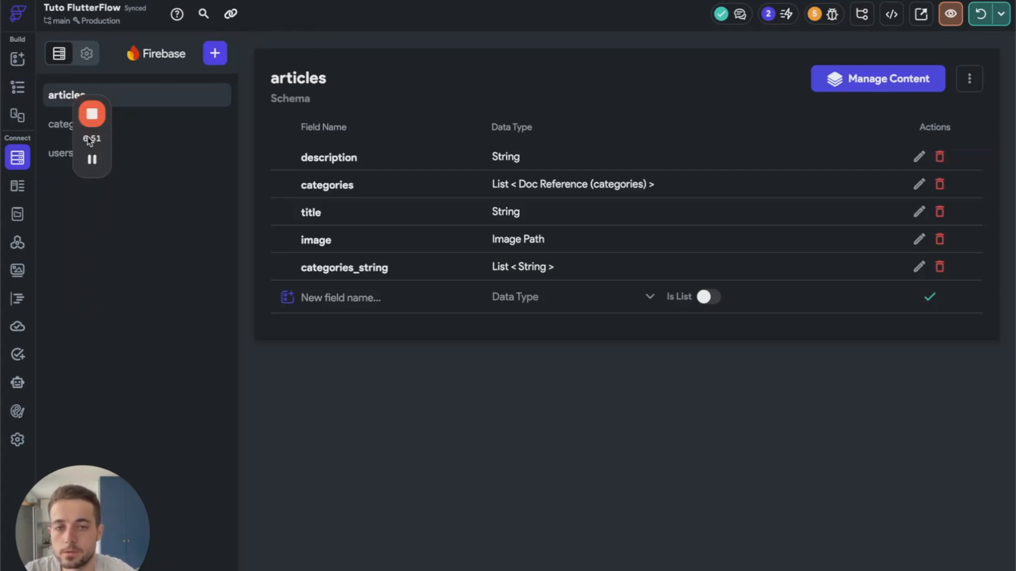
left_click_drag(90, 140, 139, 164)
left_click(61, 153)
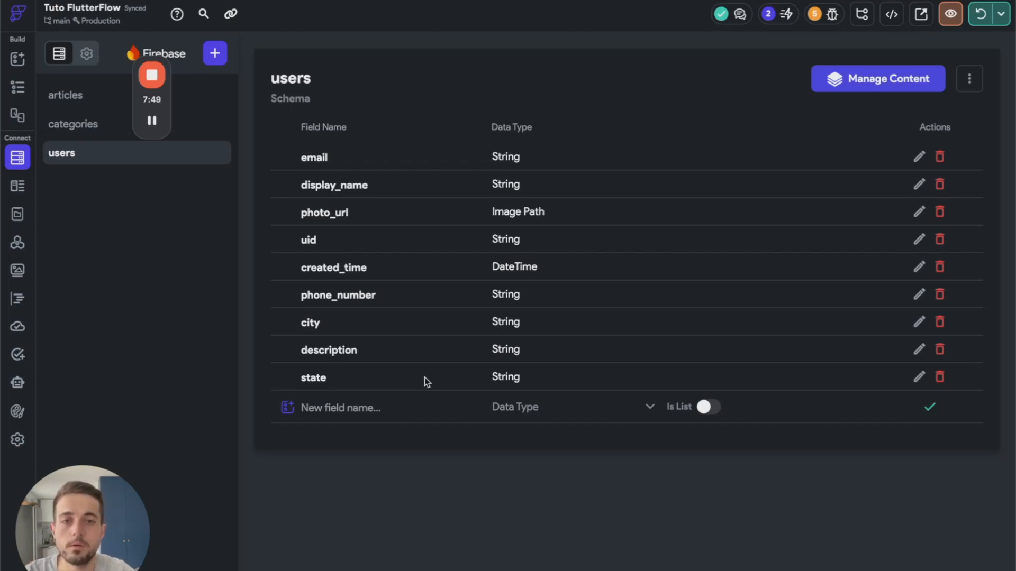
Create a Firestore collection named my_photos as a subcollection of users
mouse_move(153, 122)
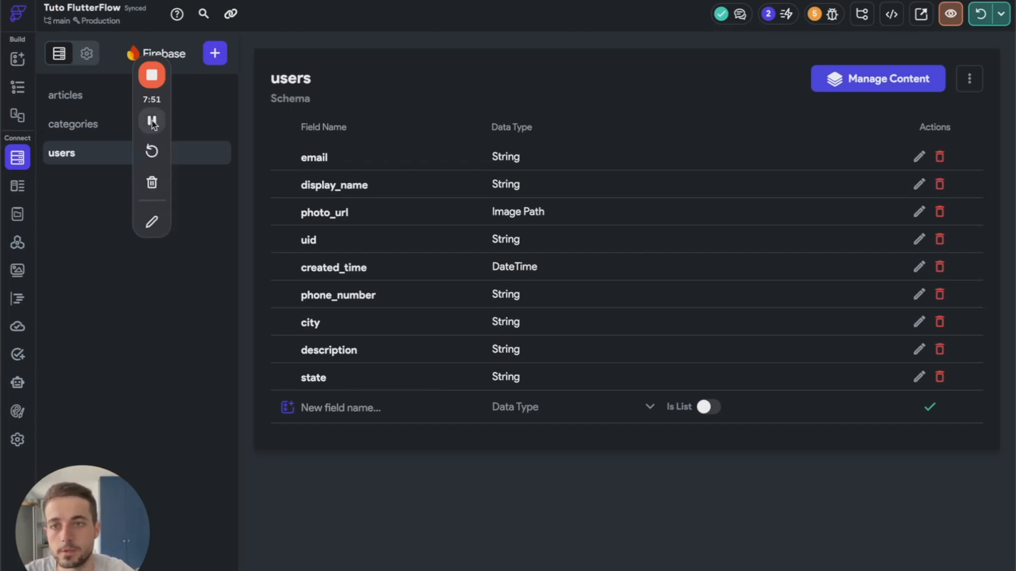
left_click_drag(152, 109, 19, 70)
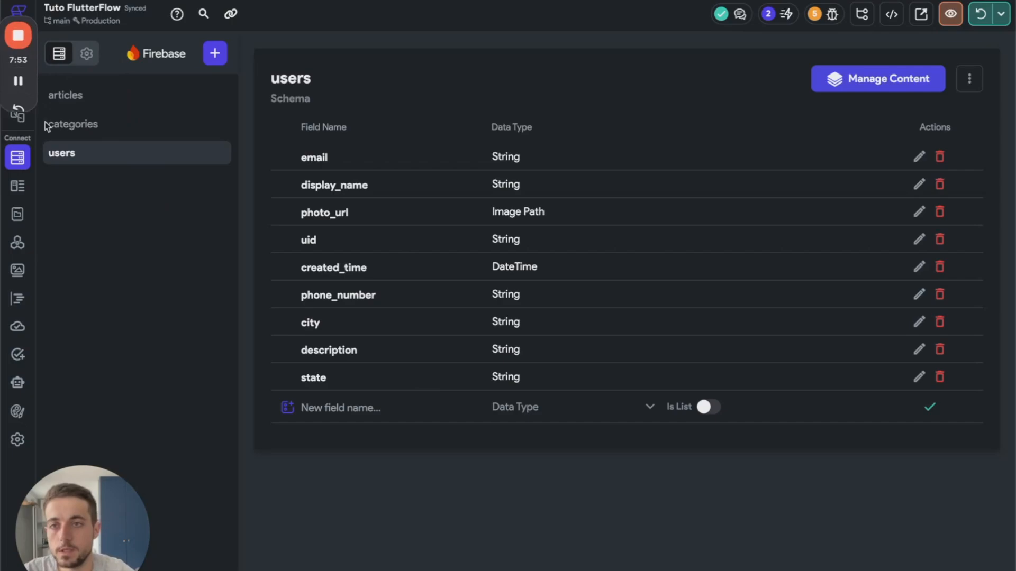
left_click(215, 53)
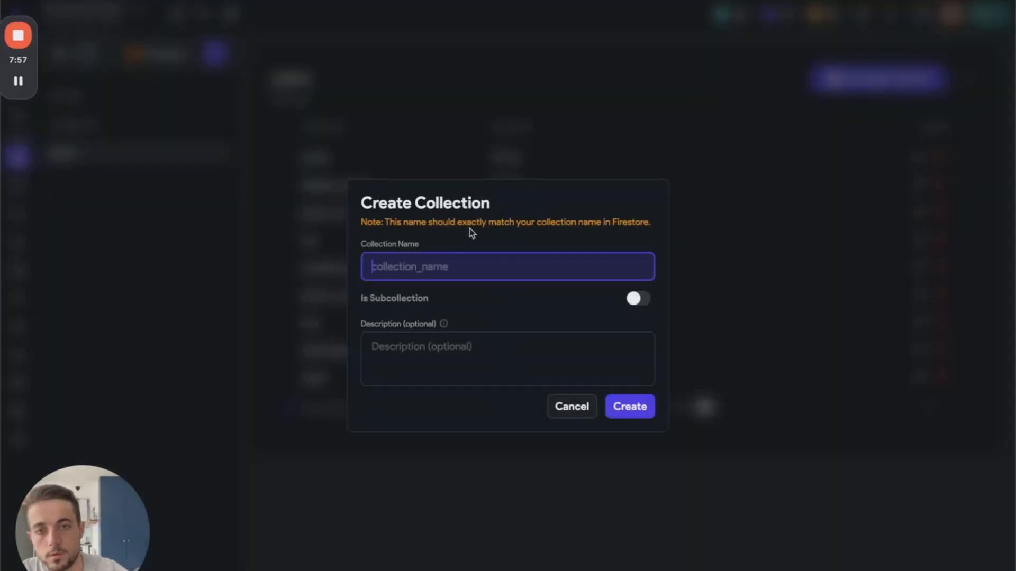
type("m")
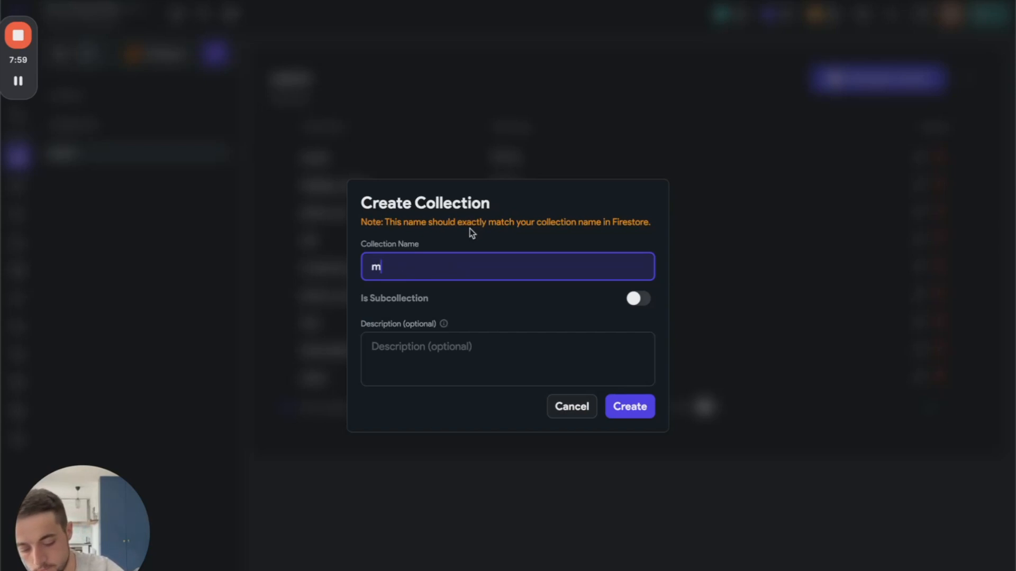
type("y_photos")
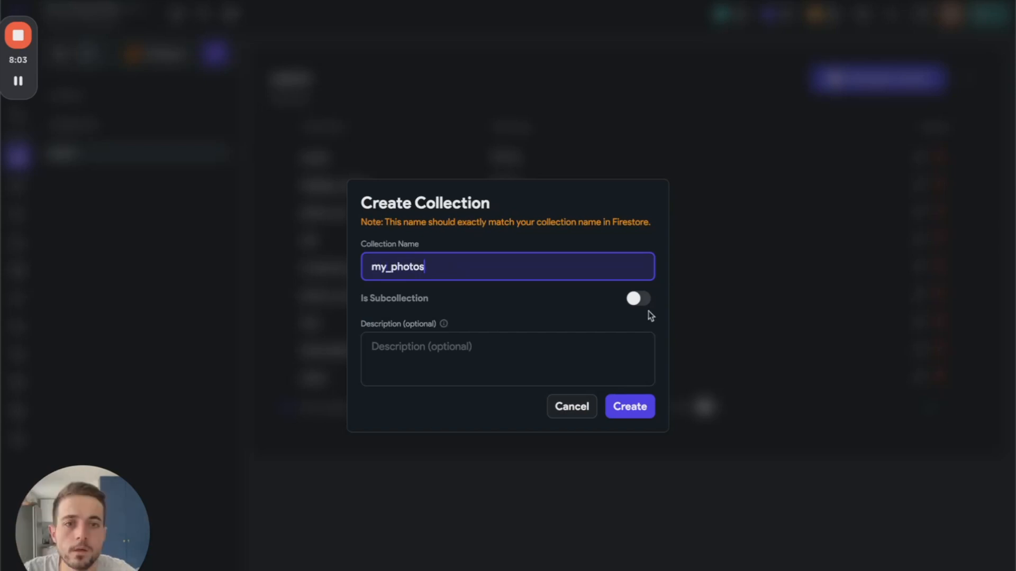
left_click(638, 300)
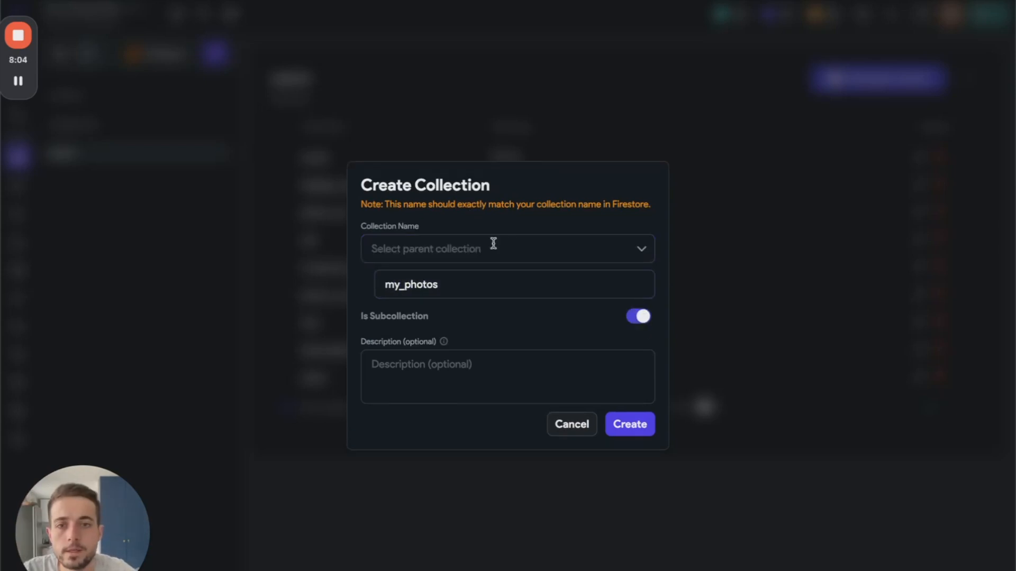
left_click(451, 246)
left_click(444, 330)
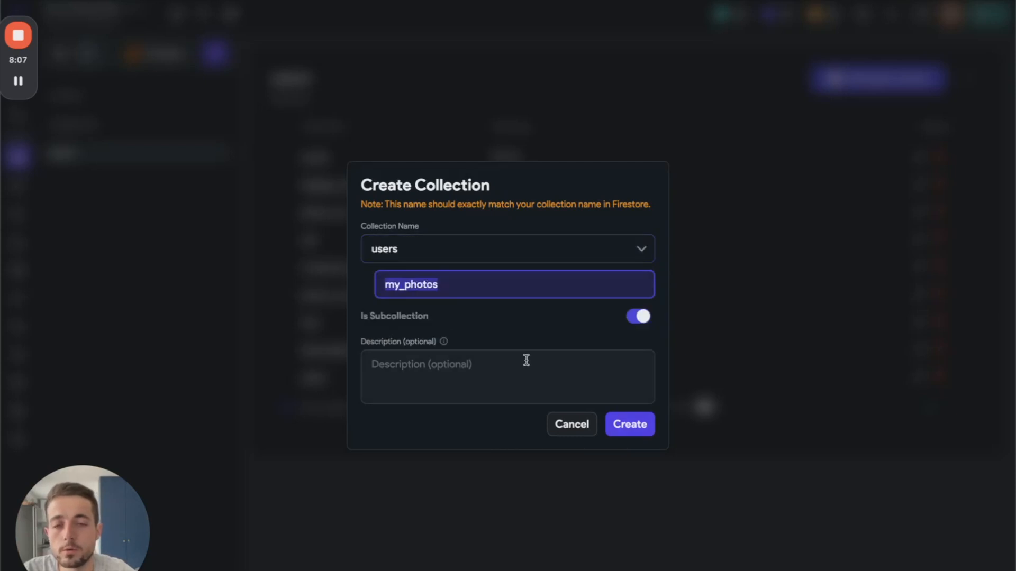
left_click(614, 426)
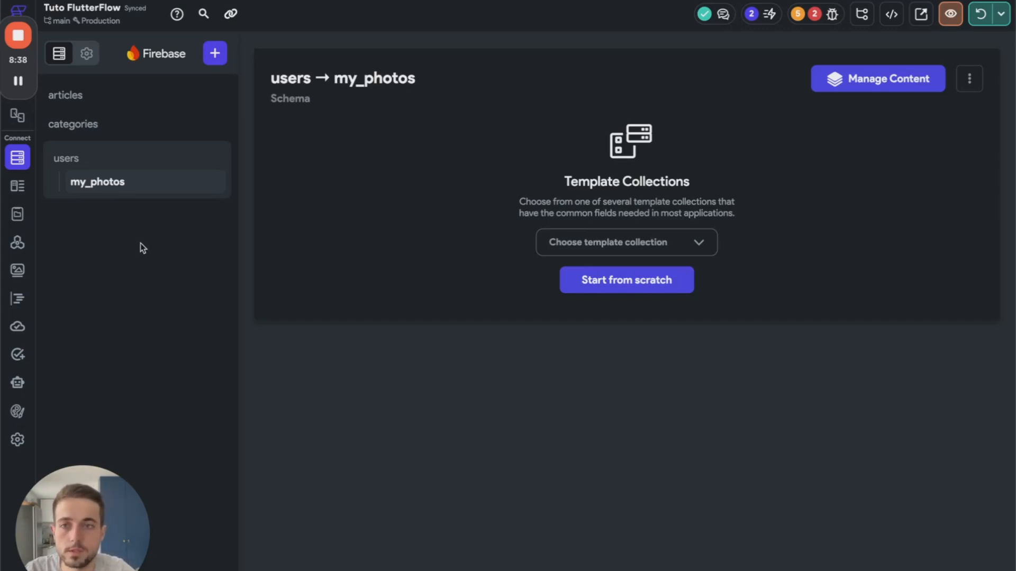
Start the my_photos schema from scratch and add a photo_url field with the Image Path data type
left_click(602, 287)
left_click(374, 162)
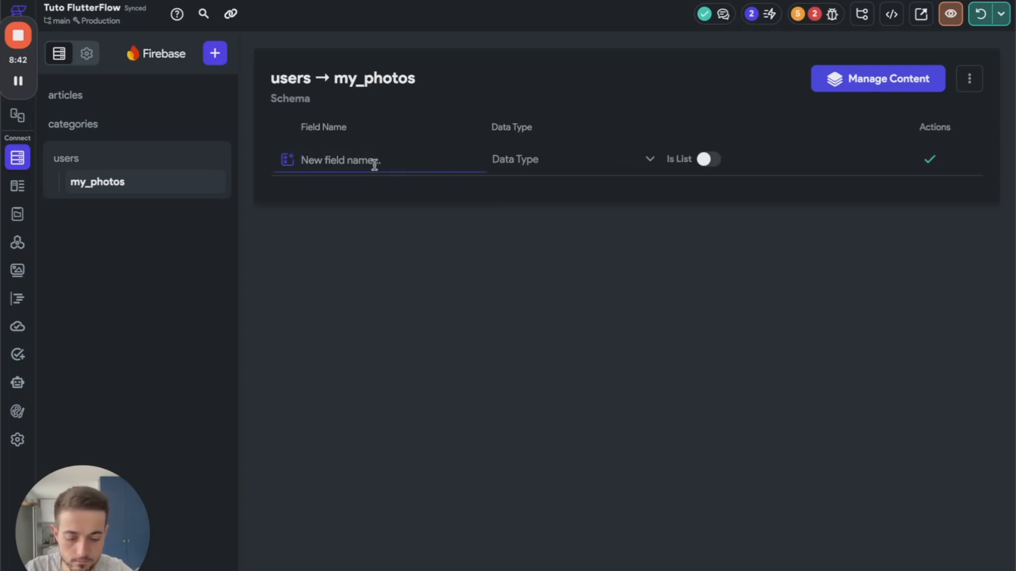
type("photo_url")
left_click(538, 157)
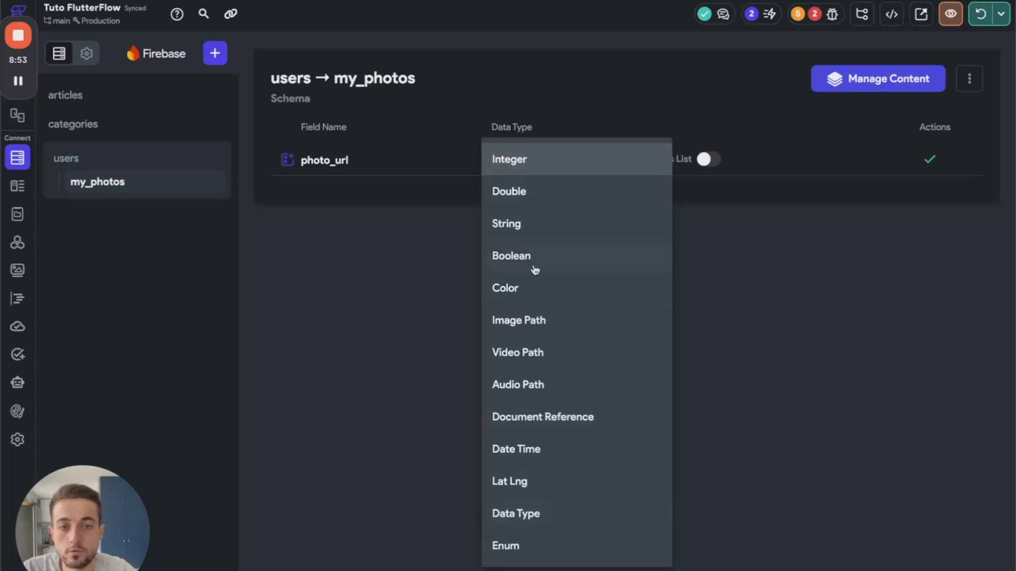
left_click(542, 317)
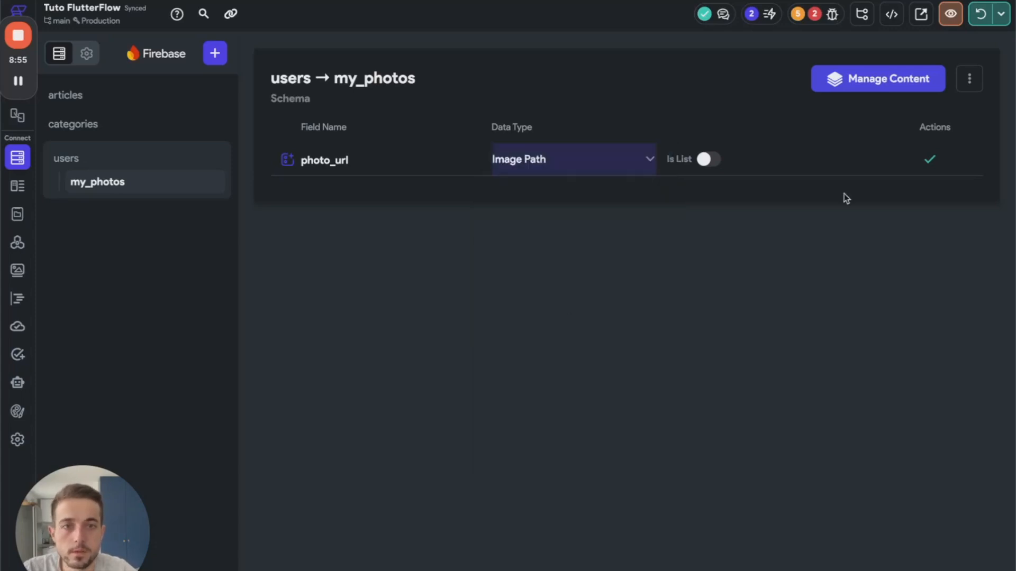
left_click(930, 160)
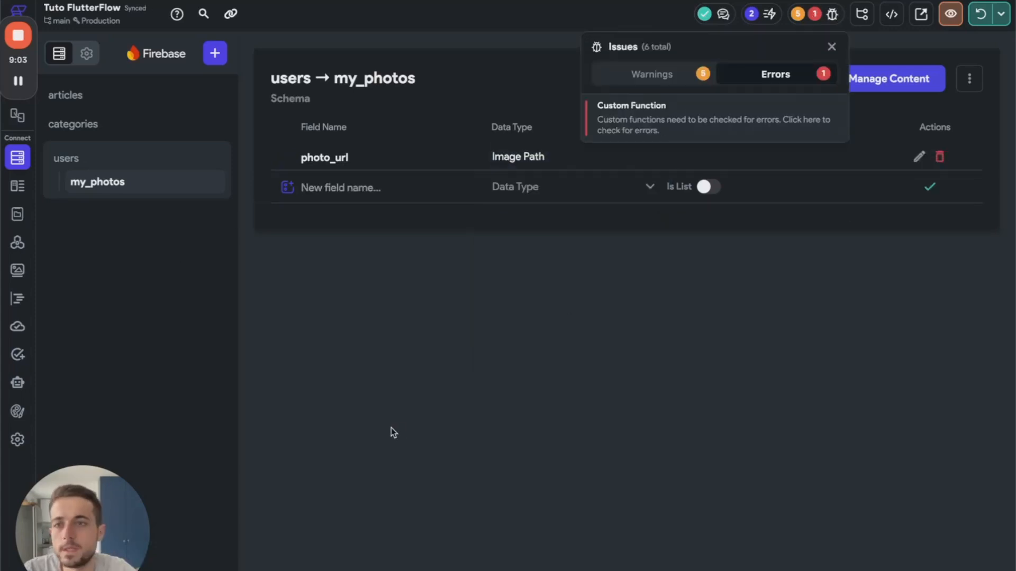
Return to the multiPhotos page and start a Query Collection backend query on the GridView, using the my_photos collection
mouse_move(30, 43)
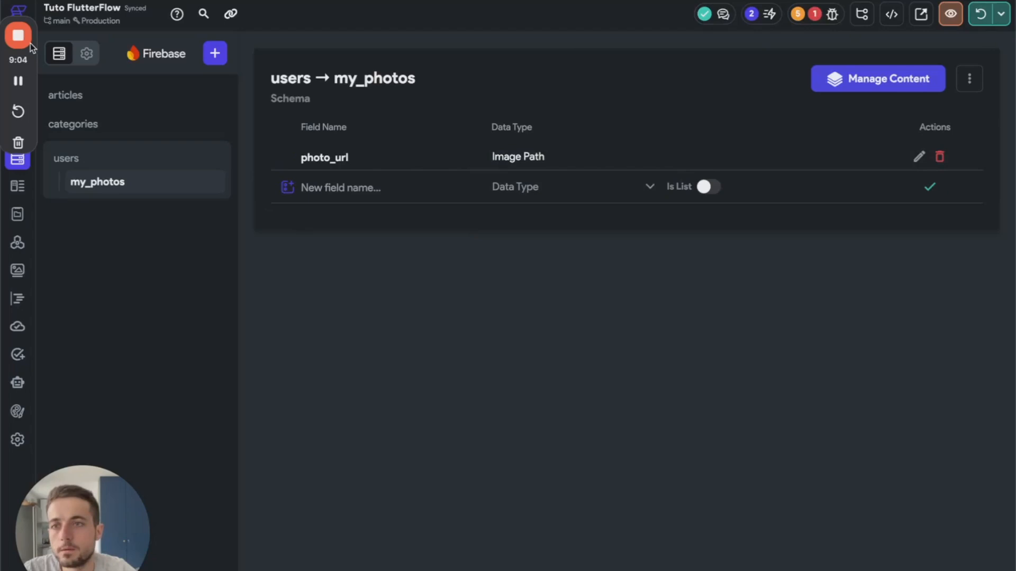
left_click_drag(26, 66, 830, 390)
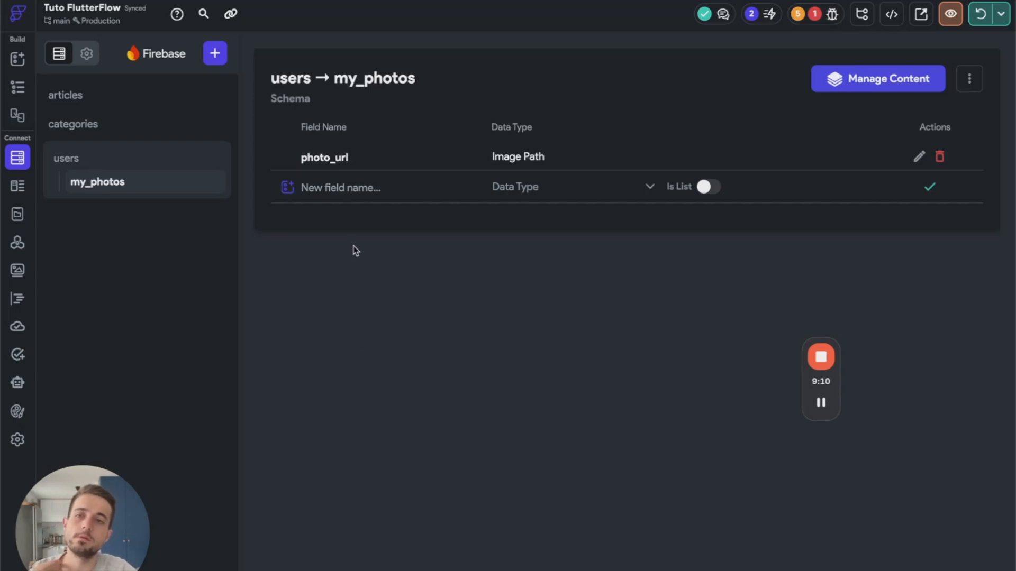
left_click(15, 91)
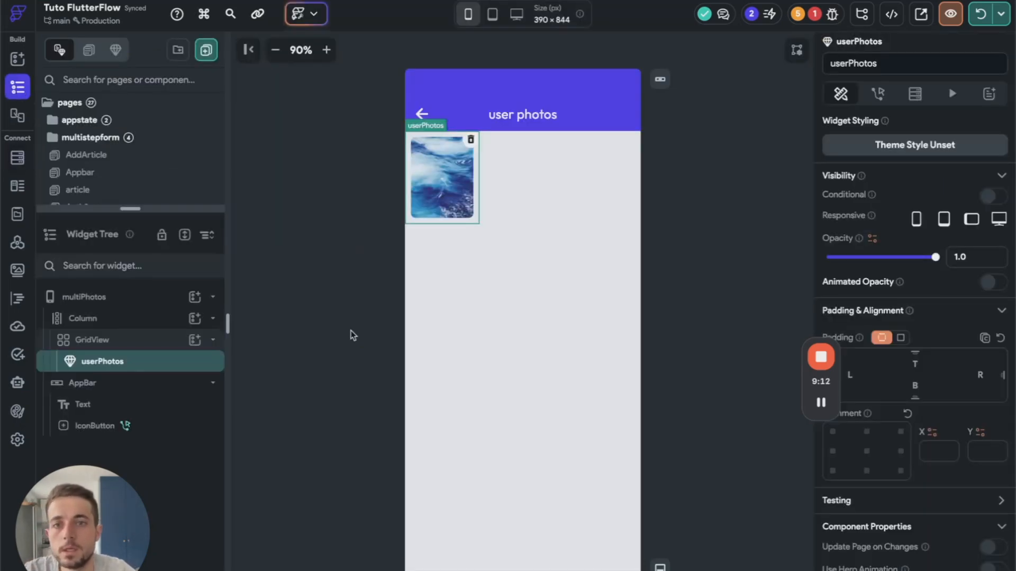
left_click(704, 242)
left_click(470, 207)
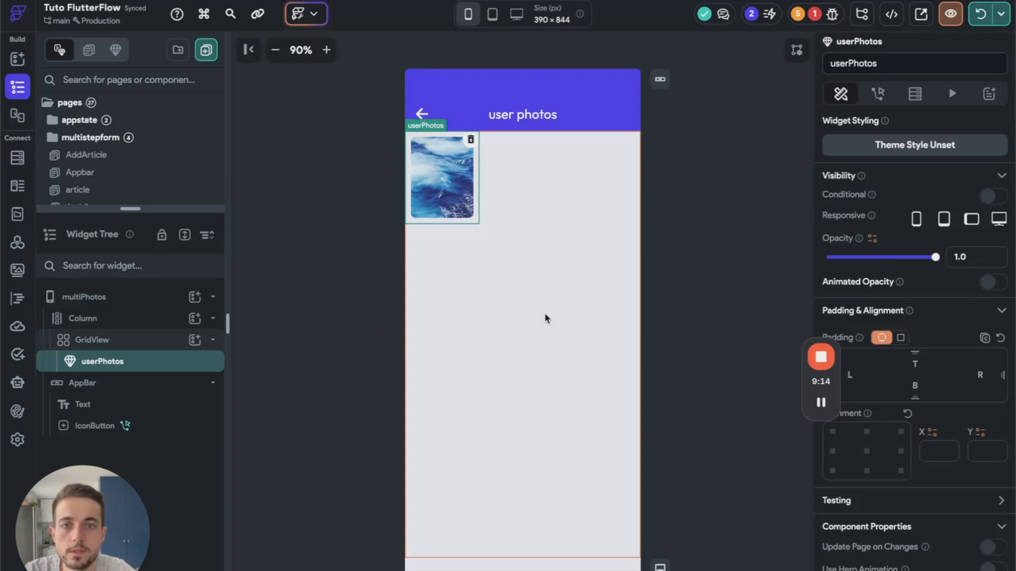
left_click(142, 340)
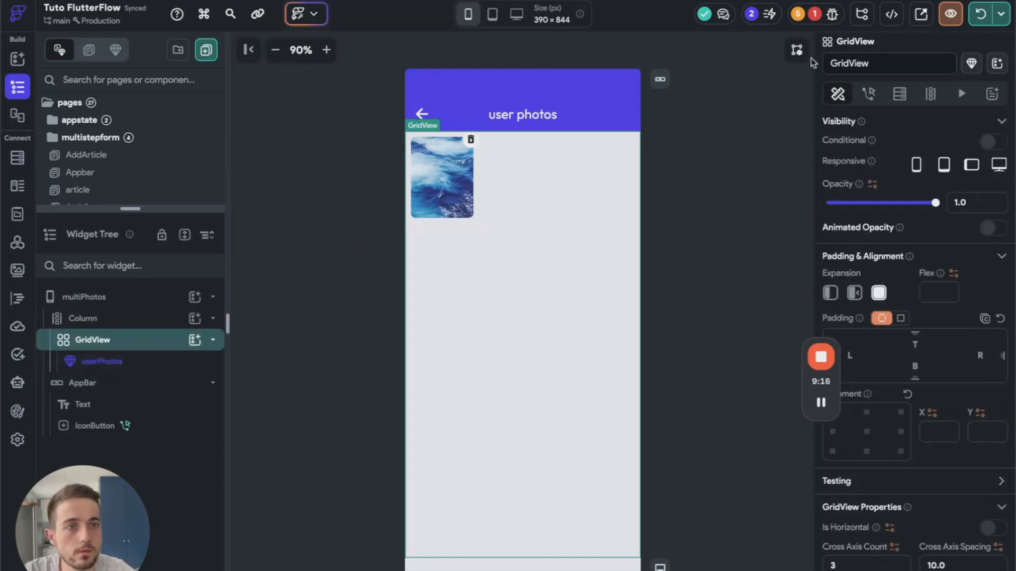
left_click(900, 94)
left_click(867, 125)
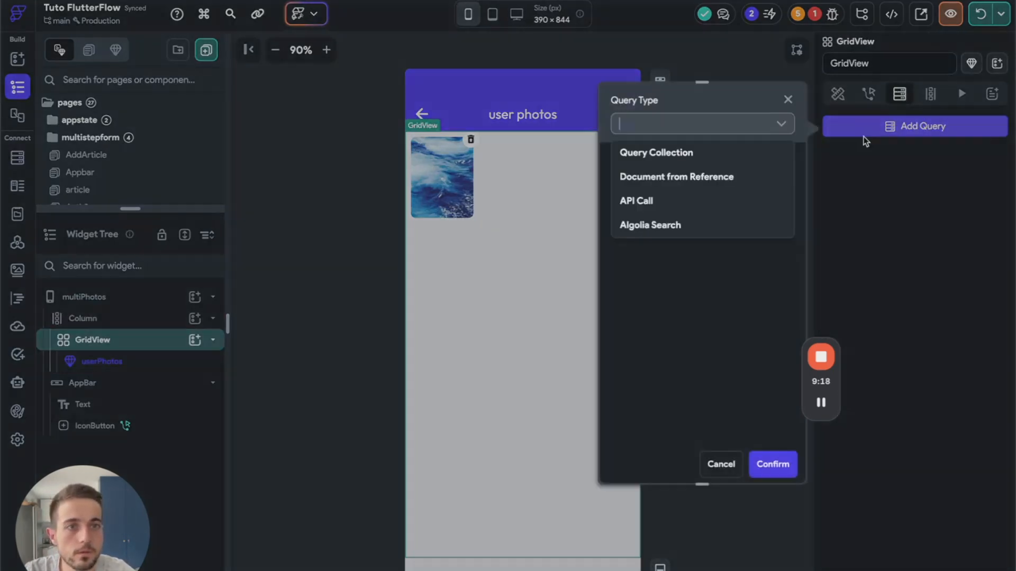
left_click(681, 158)
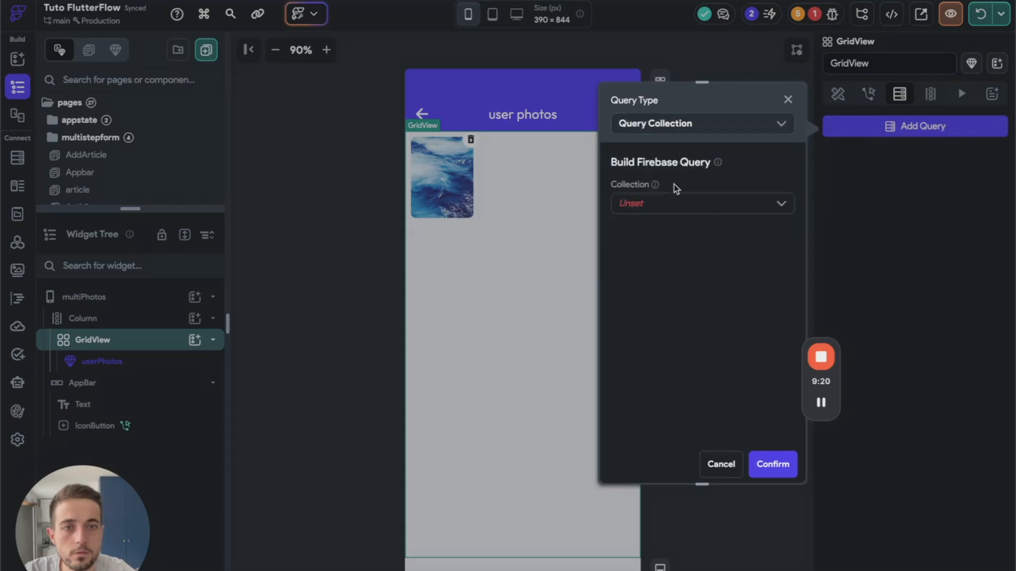
left_click(667, 203)
left_click(652, 302)
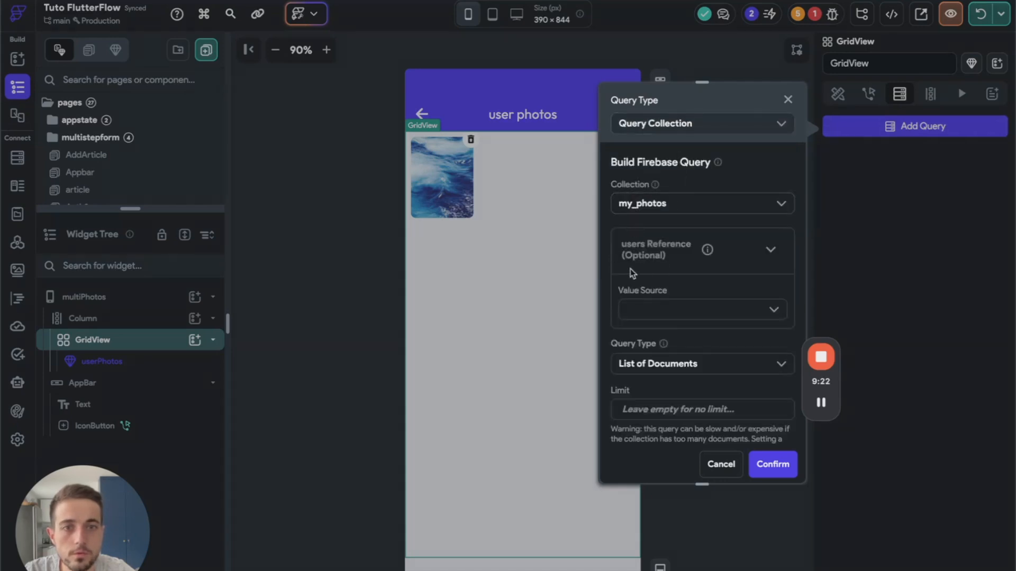
Set the query's users reference from a variable, using the authenticated user's User Reference
left_click_drag(835, 390, 897, 411)
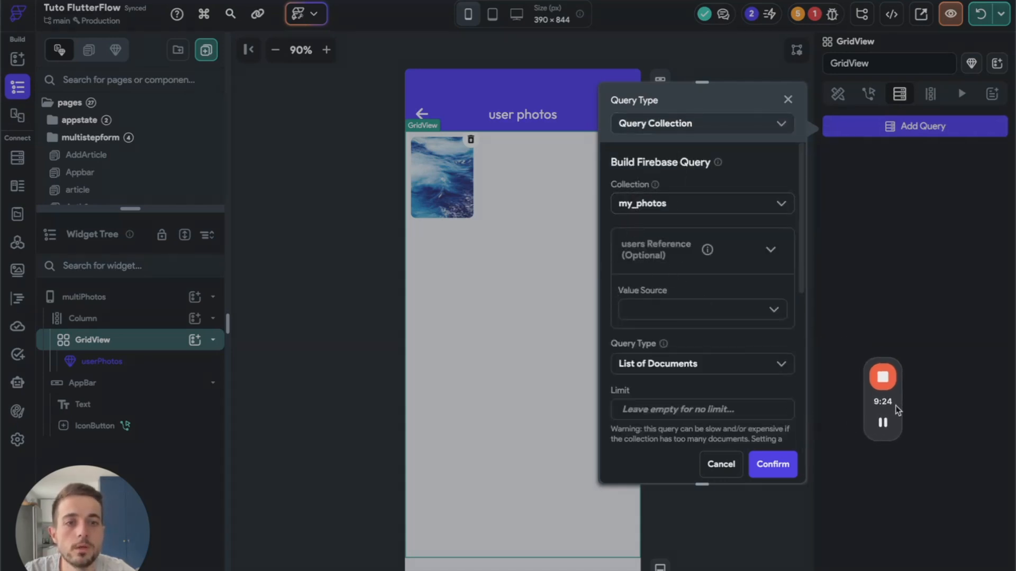
left_click(641, 315)
left_click(682, 363)
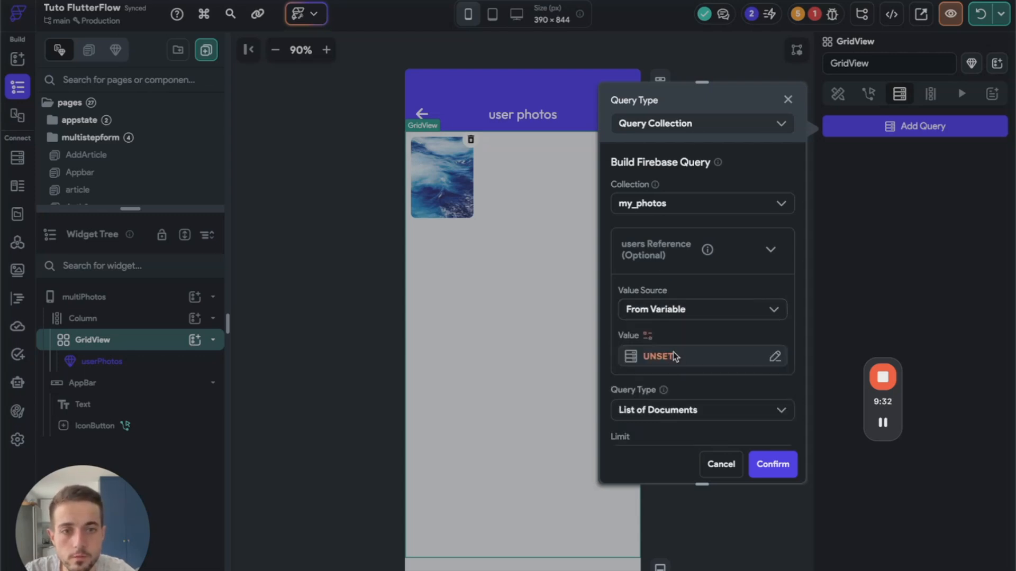
left_click(669, 358)
left_click(518, 420)
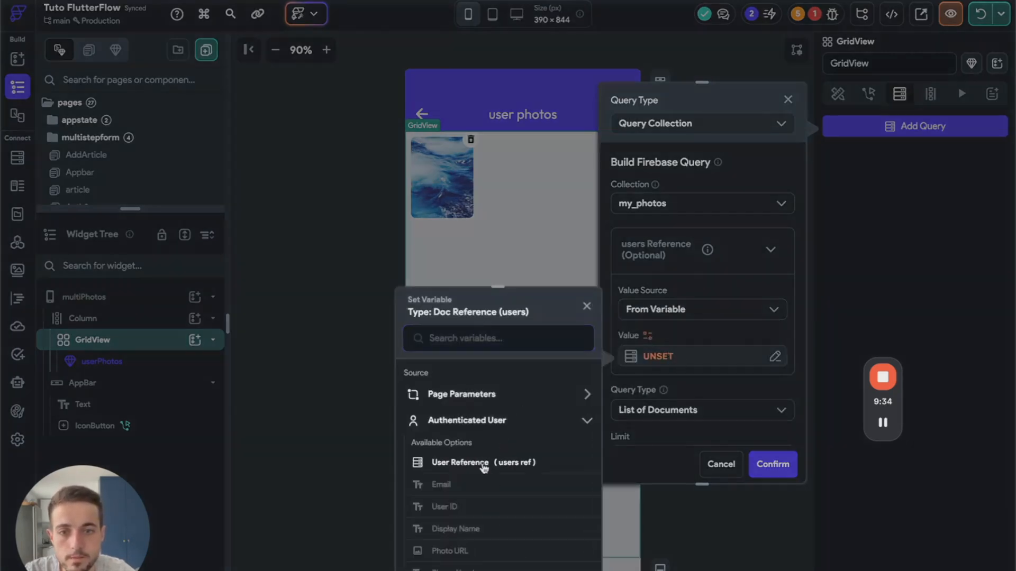
left_click(484, 468)
left_click(589, 552)
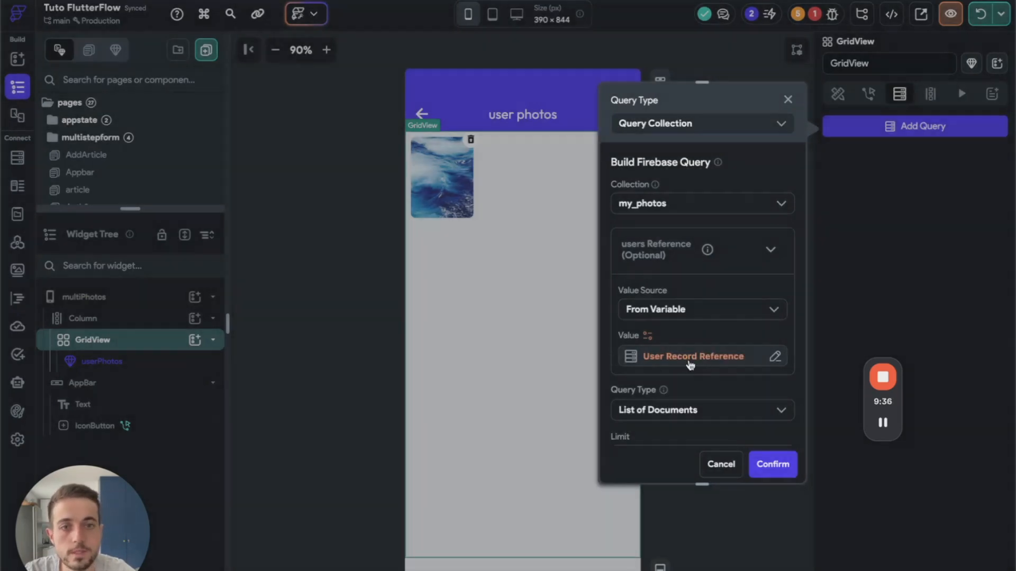
Keep the query type as List of Documents with no limit, filter or ordering, and confirm the GridView's backend query
scroll(668, 339, "down", 2)
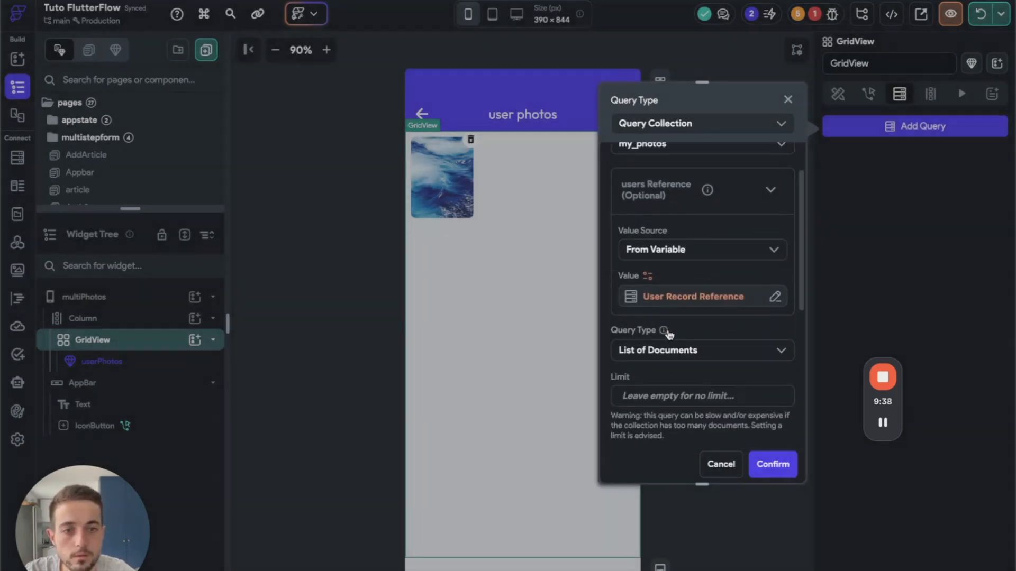
left_click(688, 331)
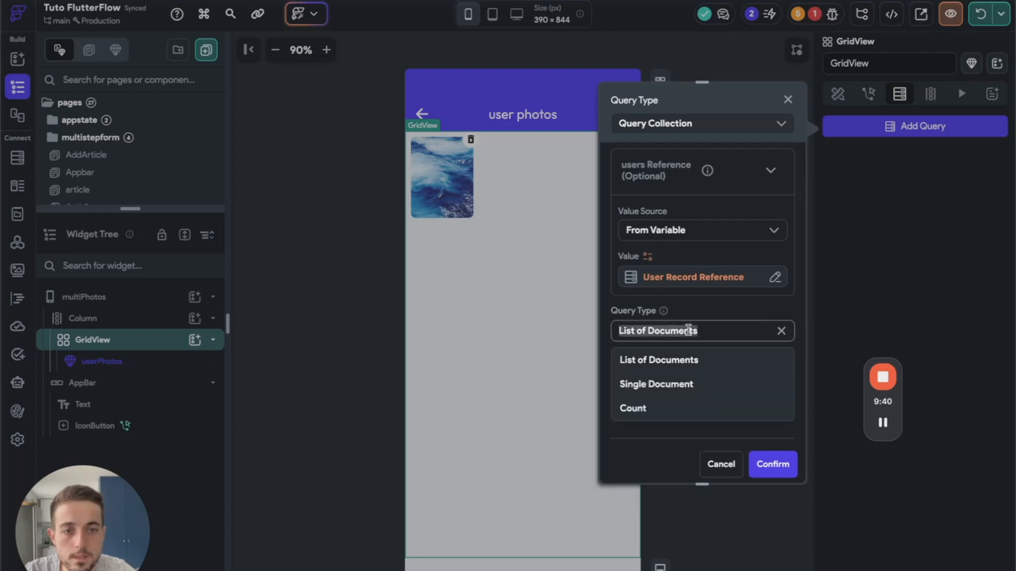
left_click(689, 309)
scroll(693, 296, "down", 5)
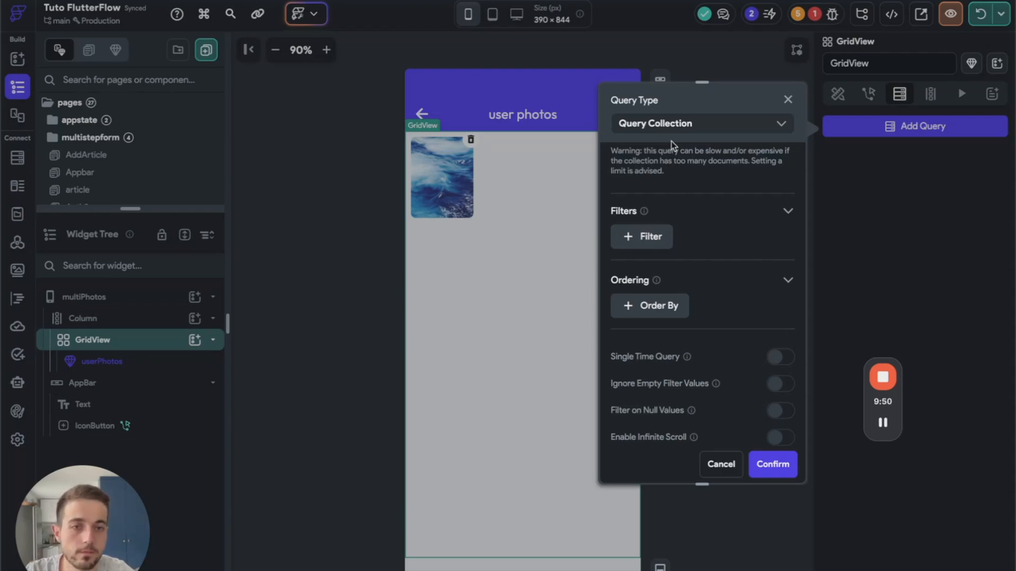
left_click(773, 466)
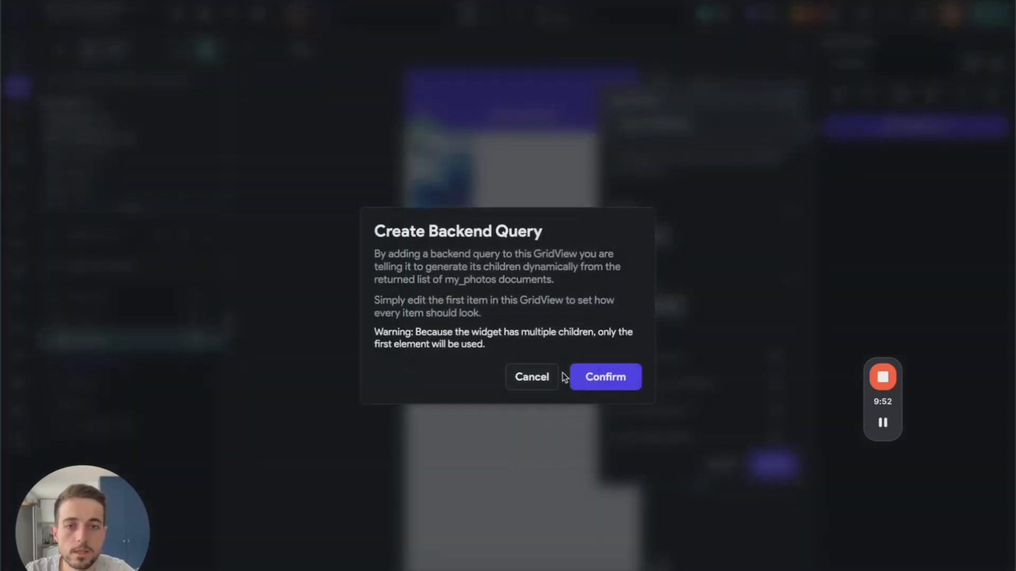
left_click(599, 380)
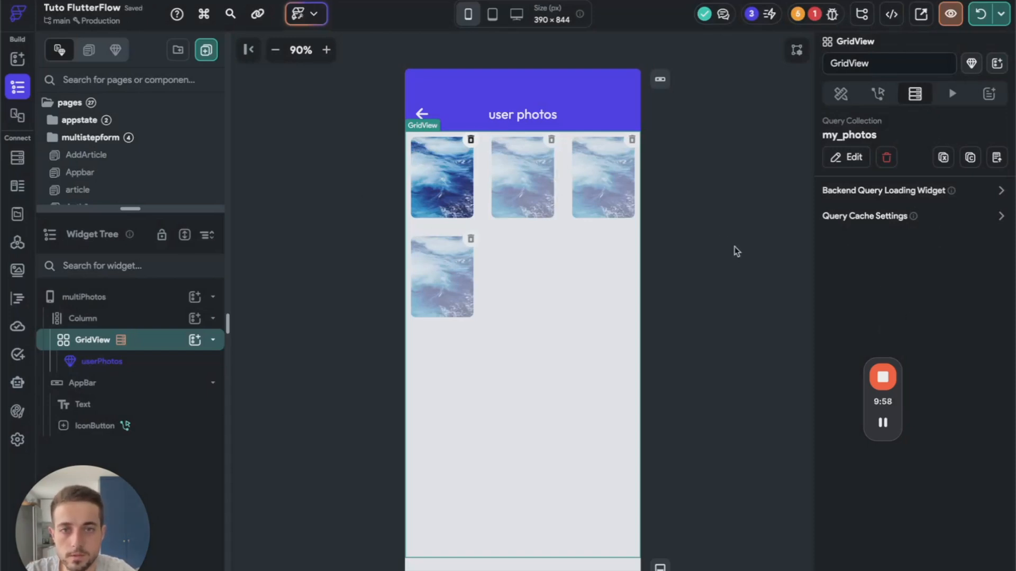
left_click(192, 363)
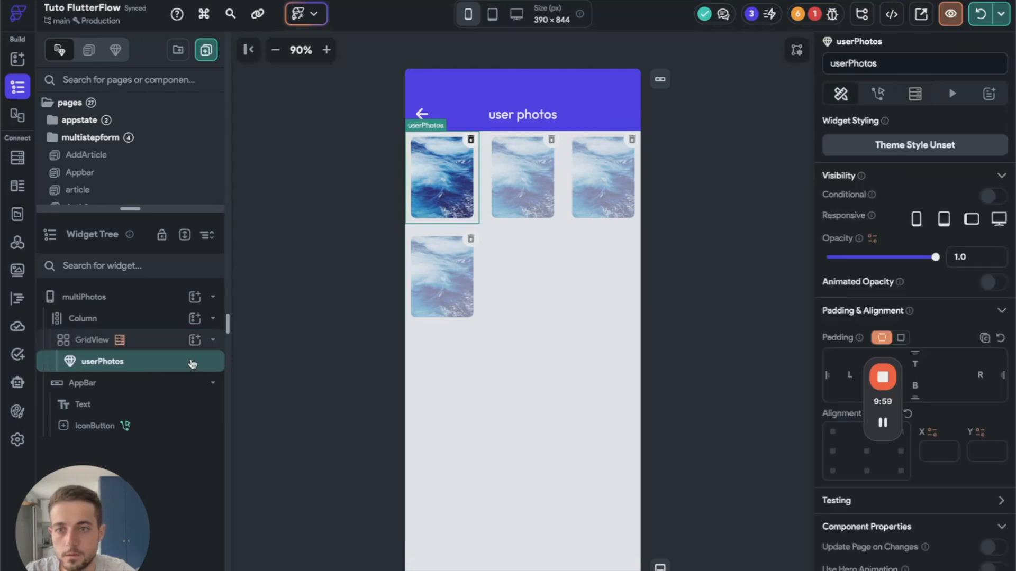
left_click(154, 345)
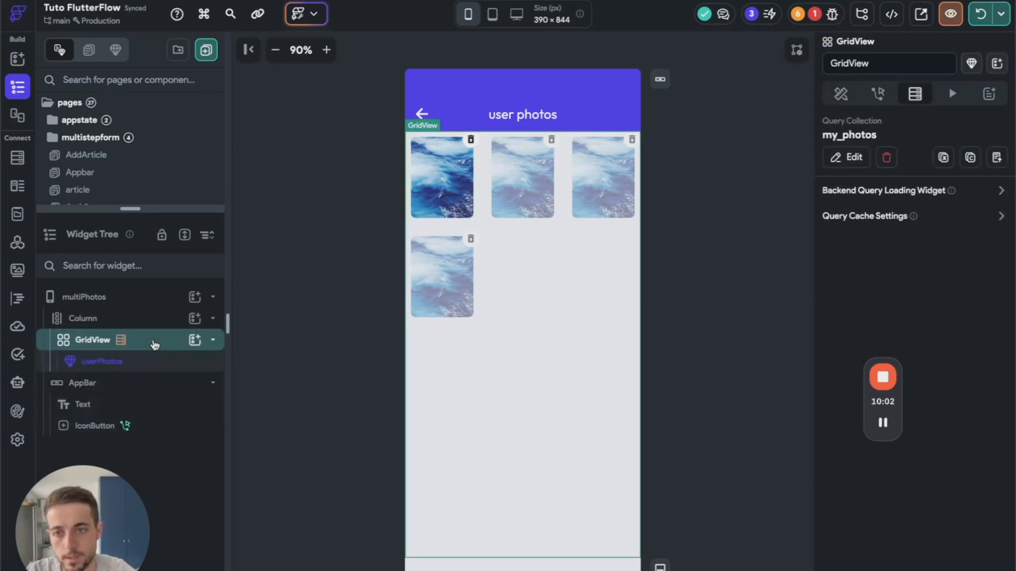
left_click(108, 361)
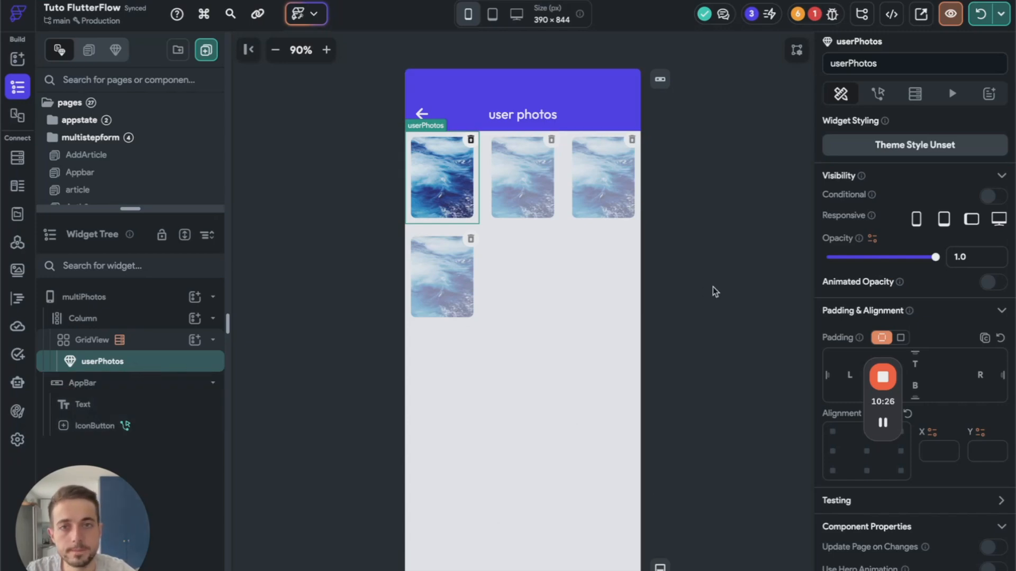
left_click(734, 294)
left_click(450, 199)
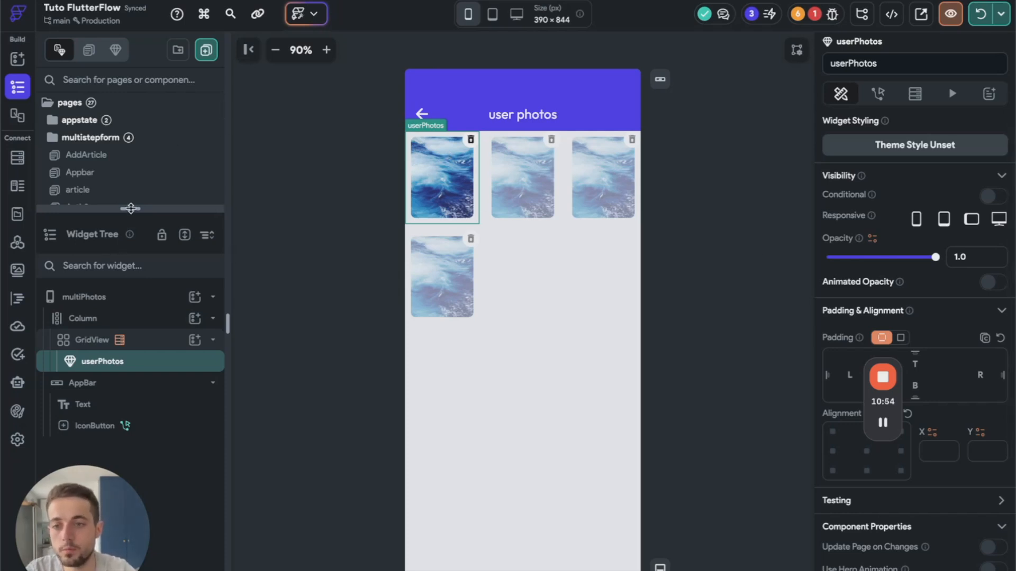
Enlarge the page list and open the userPhotos component for editing
left_click_drag(130, 209, 131, 321)
scroll(148, 262, "down", 6)
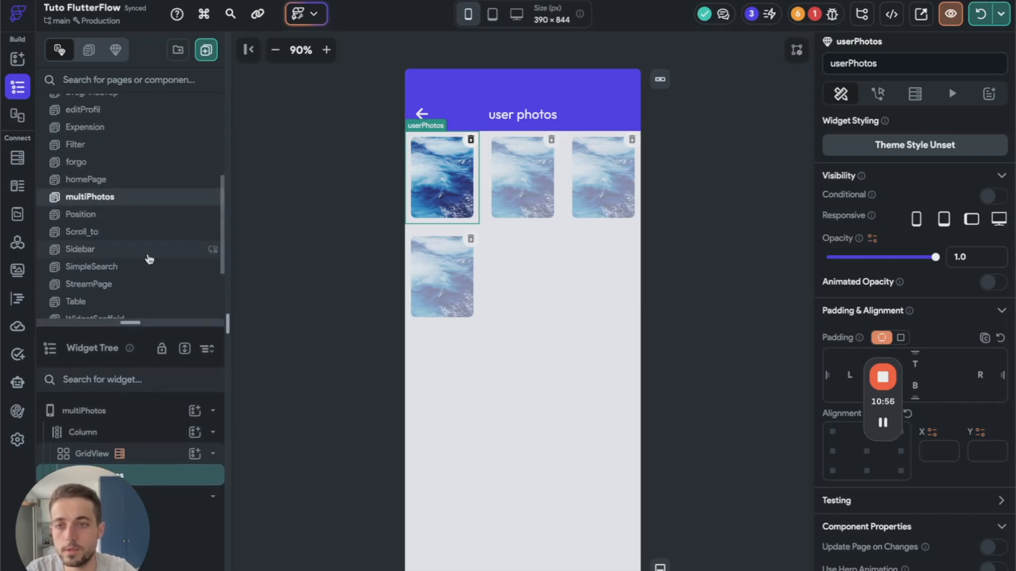
left_click(138, 269)
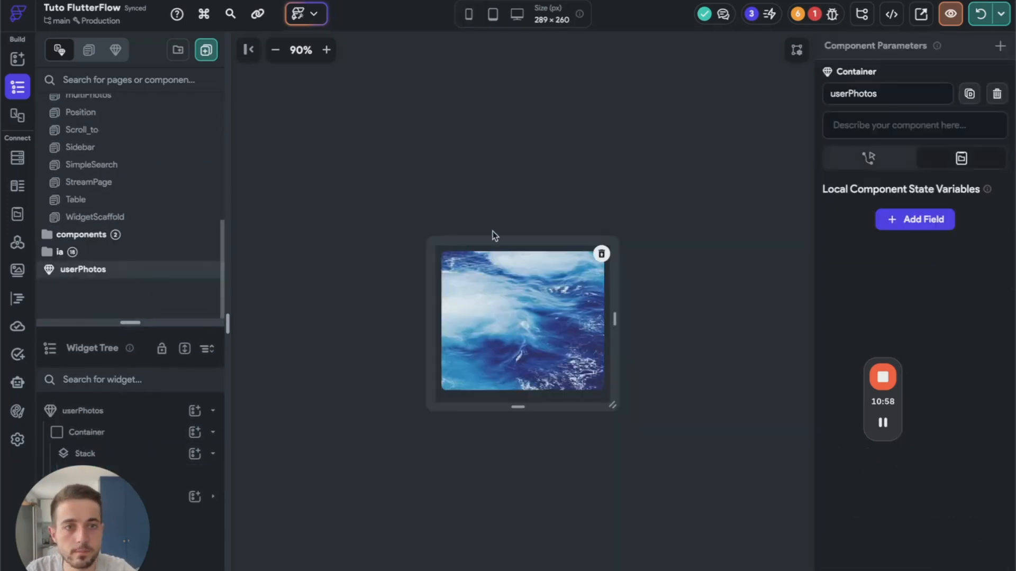
Add a required component parameter named photoUrl, of type ImagePath, to userPhotos and confirm it
left_click(1000, 46)
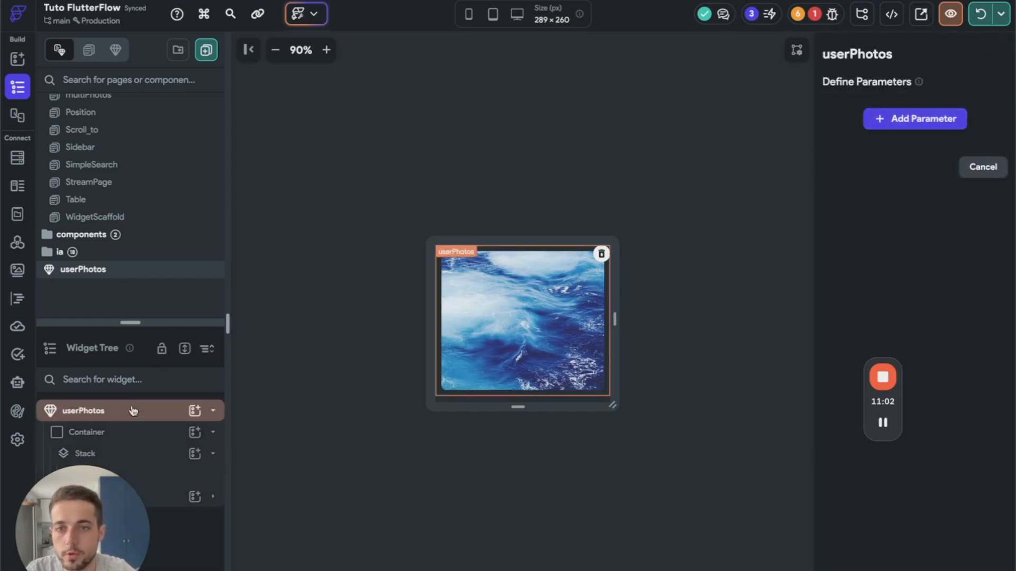
left_click(981, 167)
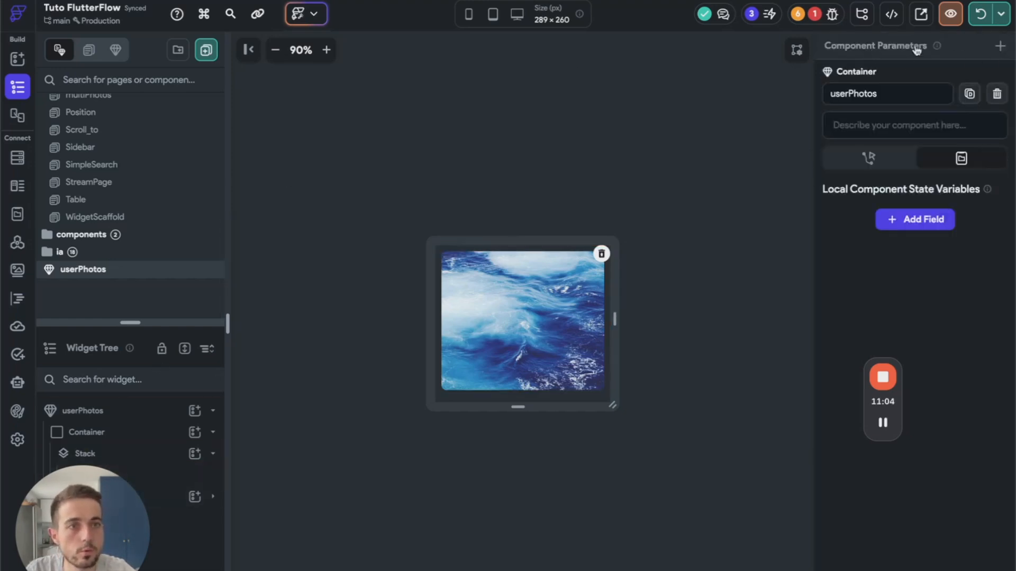
left_click(998, 51)
left_click(916, 126)
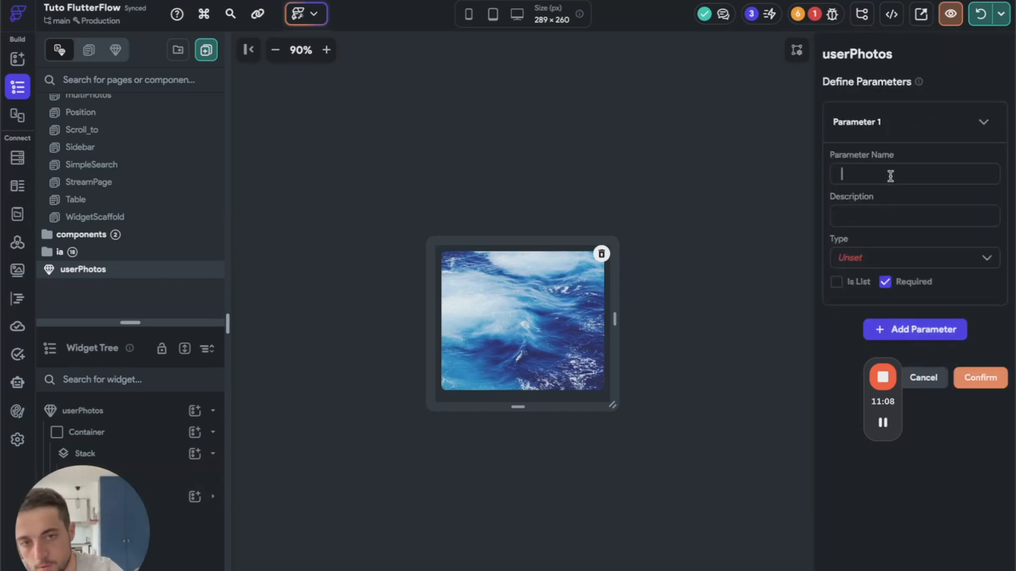
type("phto_")
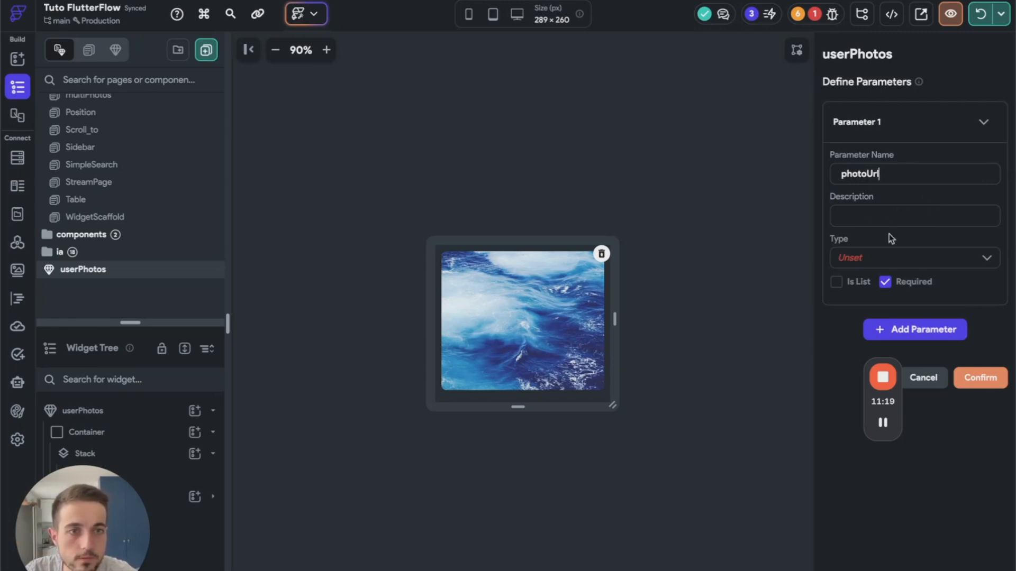
left_click(868, 256)
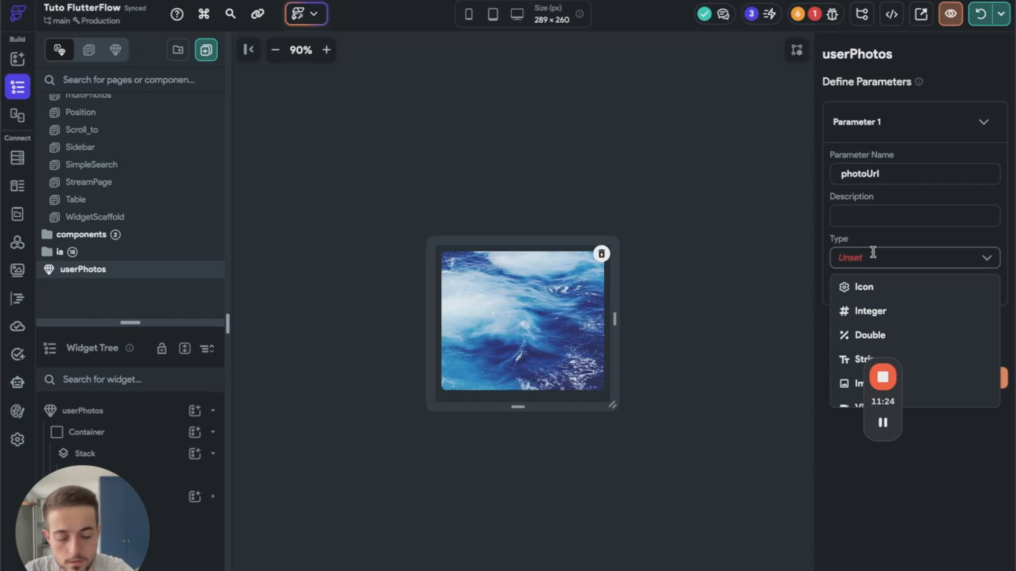
type("ima")
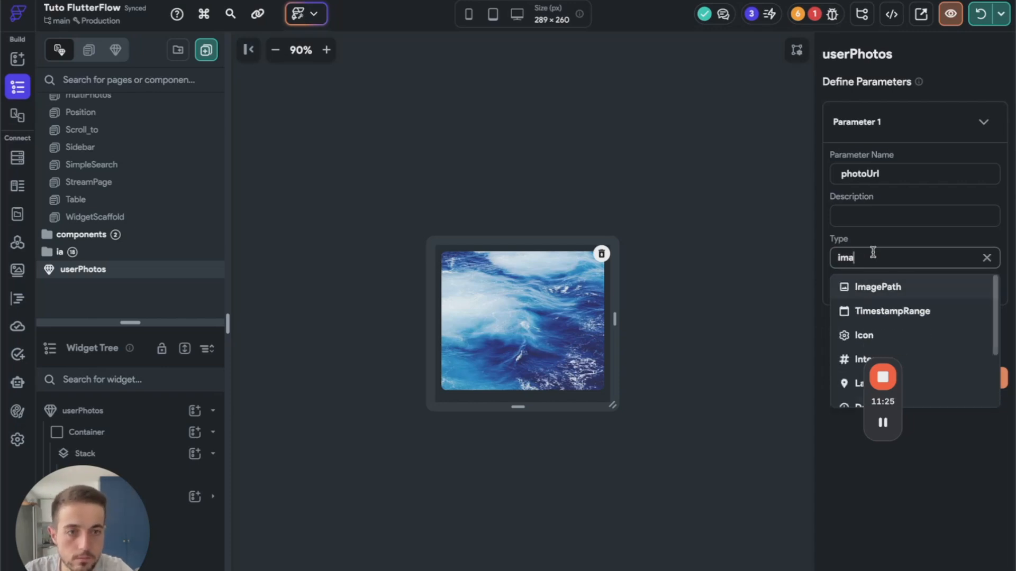
left_click(881, 294)
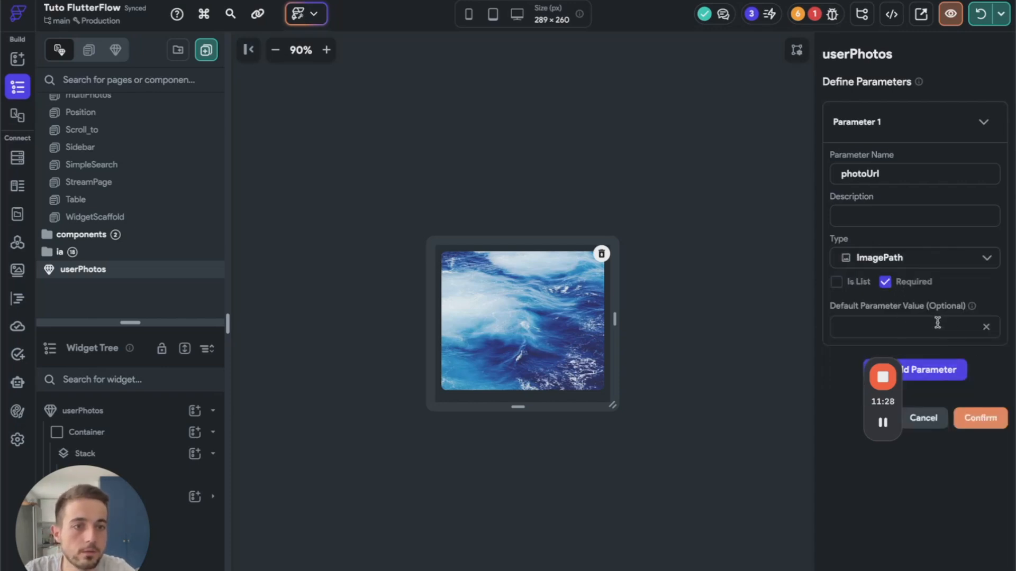
left_click(985, 420)
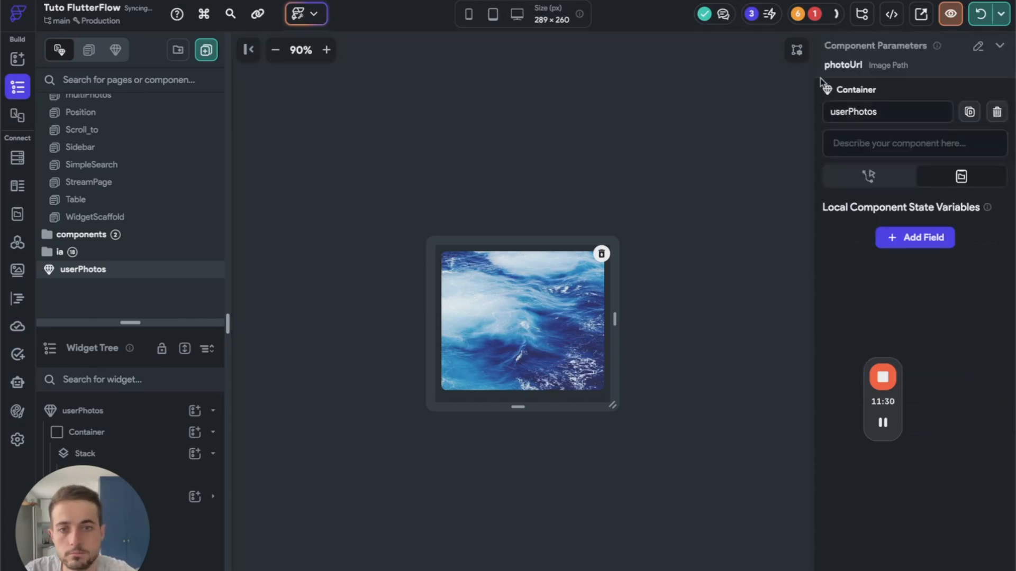
Remove the fixed network path from the Image in userPhotos and bind the path to the photoUrl component parameter
left_click(544, 361)
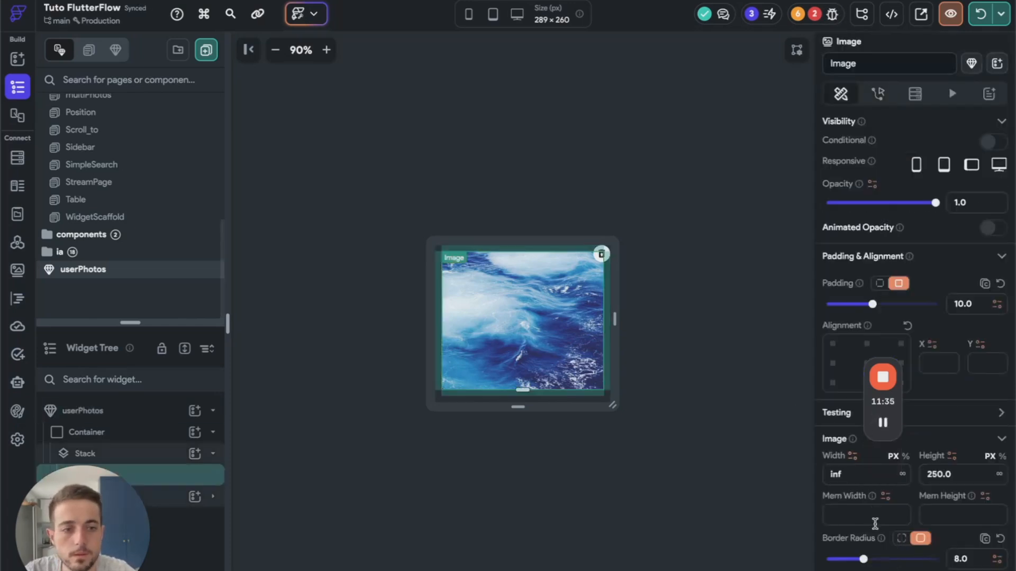
scroll(958, 552, "down", 5)
scroll(958, 552, "down", 1)
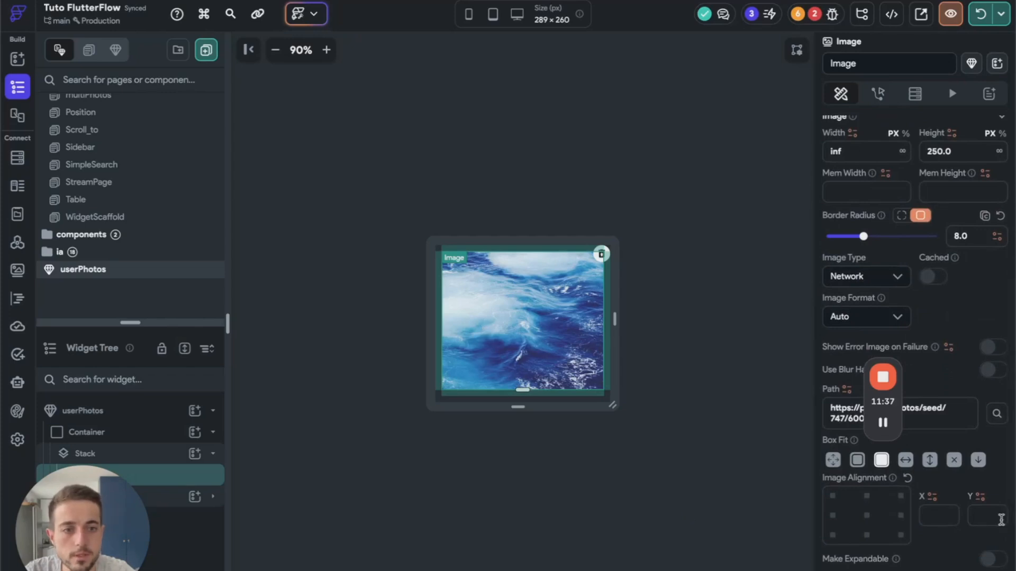
mouse_move(883, 422)
left_click_drag(883, 401, 91, 424)
left_click_drag(890, 413, 831, 405)
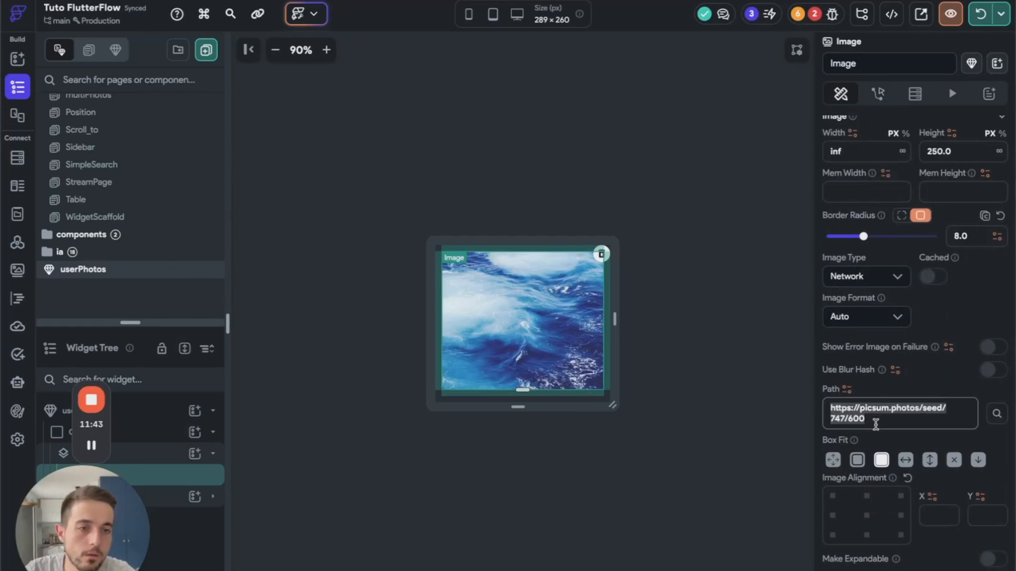
key("BackSpace")
left_click(846, 390)
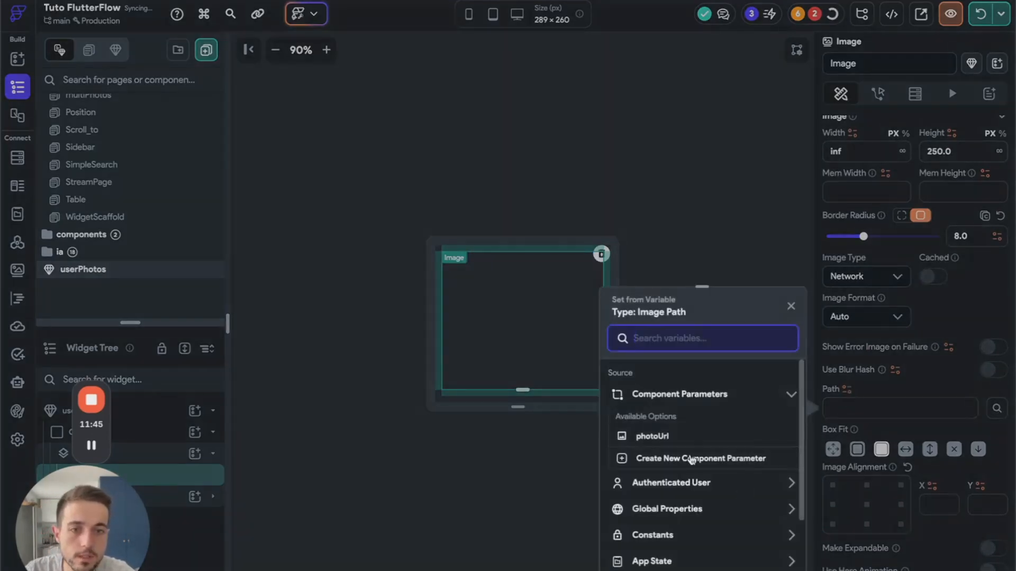
left_click(653, 434)
Paste the removed picsum.photos address as the default variable value of the image's photoUrl binding, confirm it and check the saved value
left_click(871, 409)
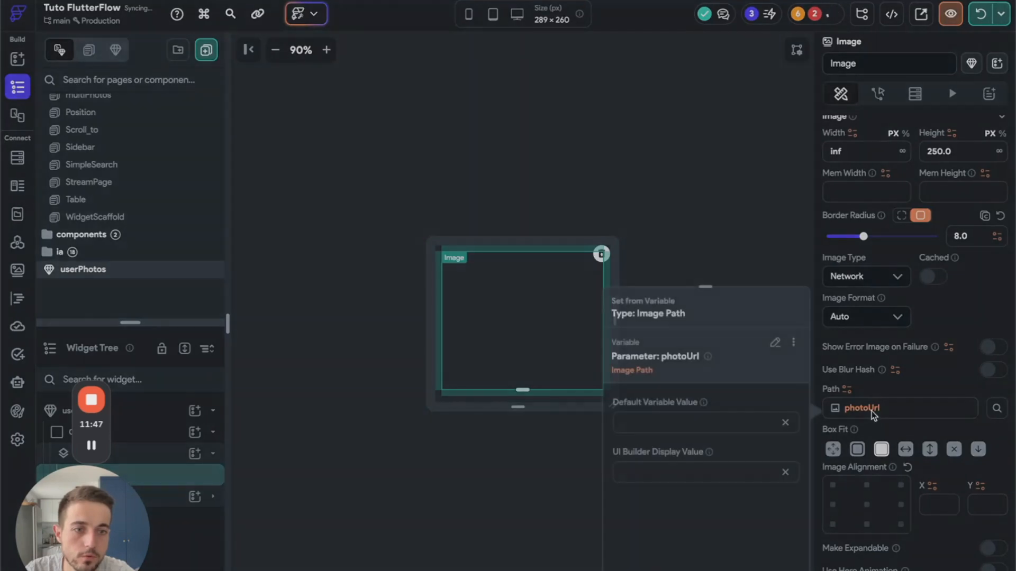
key("ctrl+v")
left_click(776, 565)
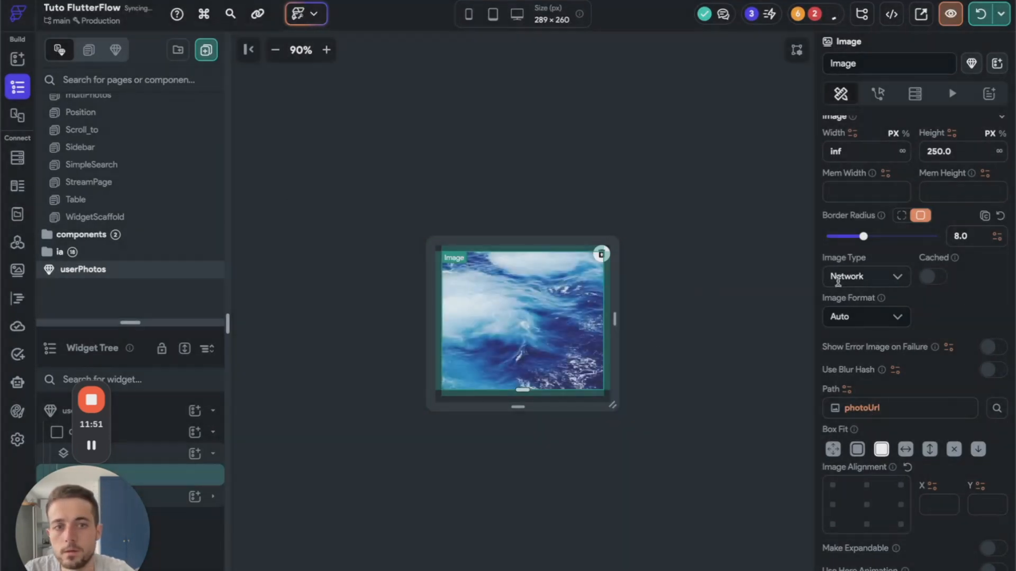
left_click(899, 410)
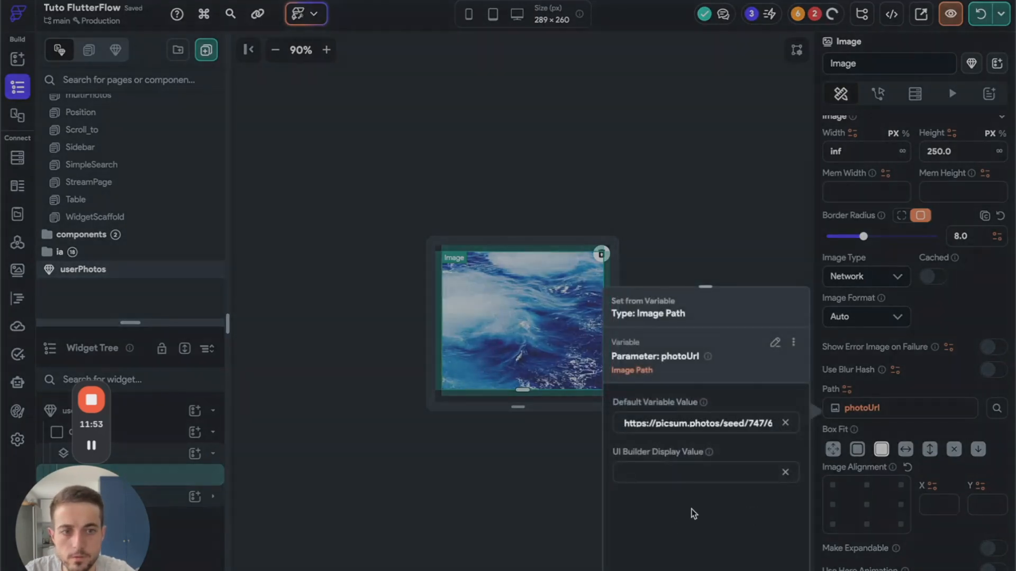
left_click(103, 350)
On the multiPhotos page, set the first userPhotos tile's photoUrl parameter from the my_photos Document's photo_url field
scroll(111, 200, "up", 6)
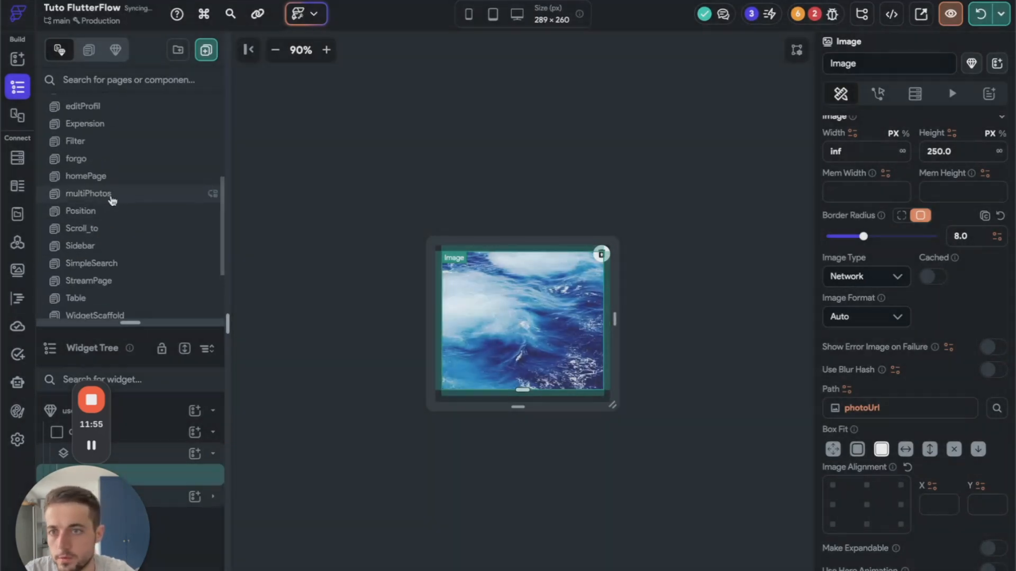
scroll(117, 200, "down", 7)
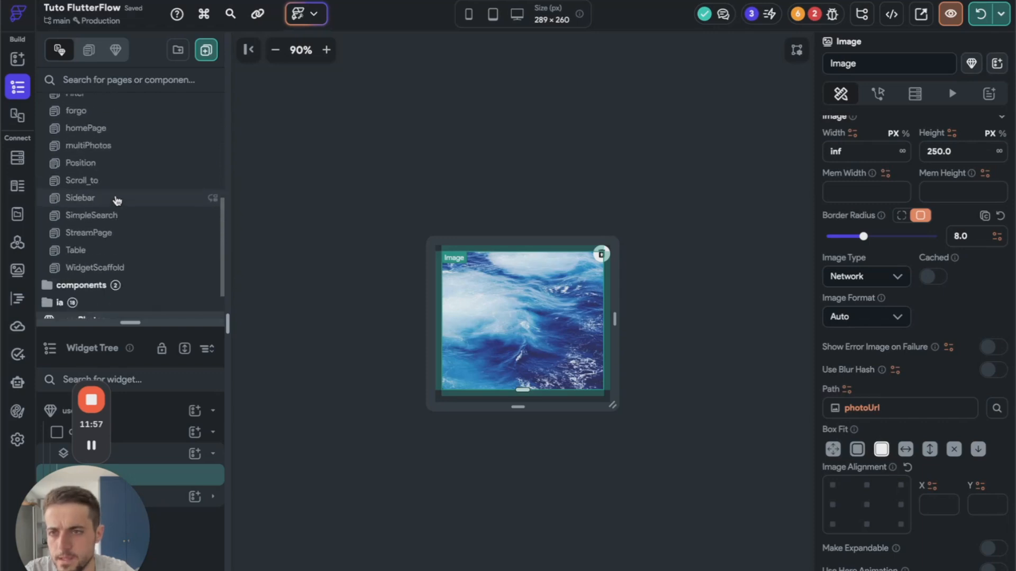
scroll(117, 200, "up", 1)
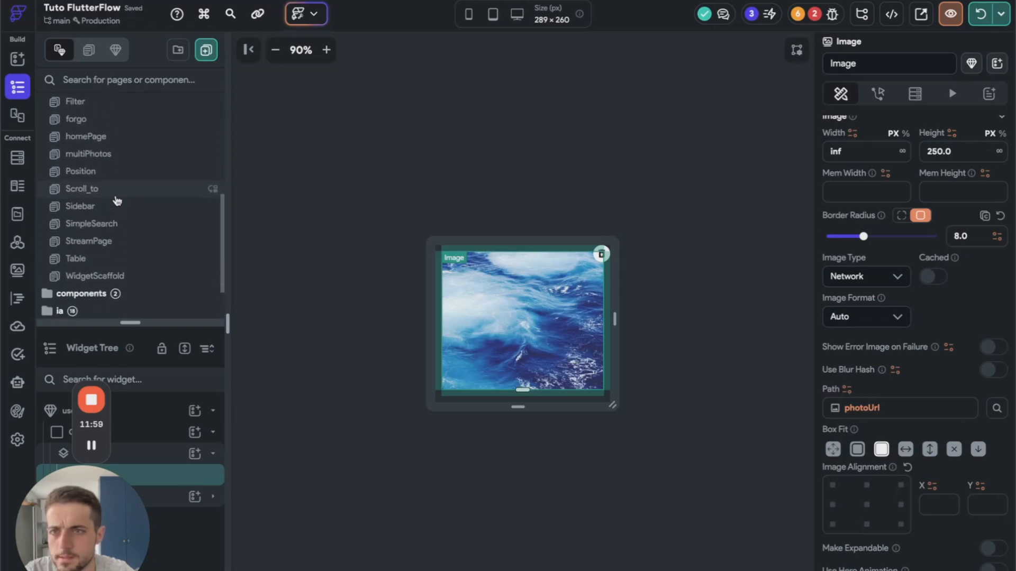
left_click(125, 154)
left_click(426, 303)
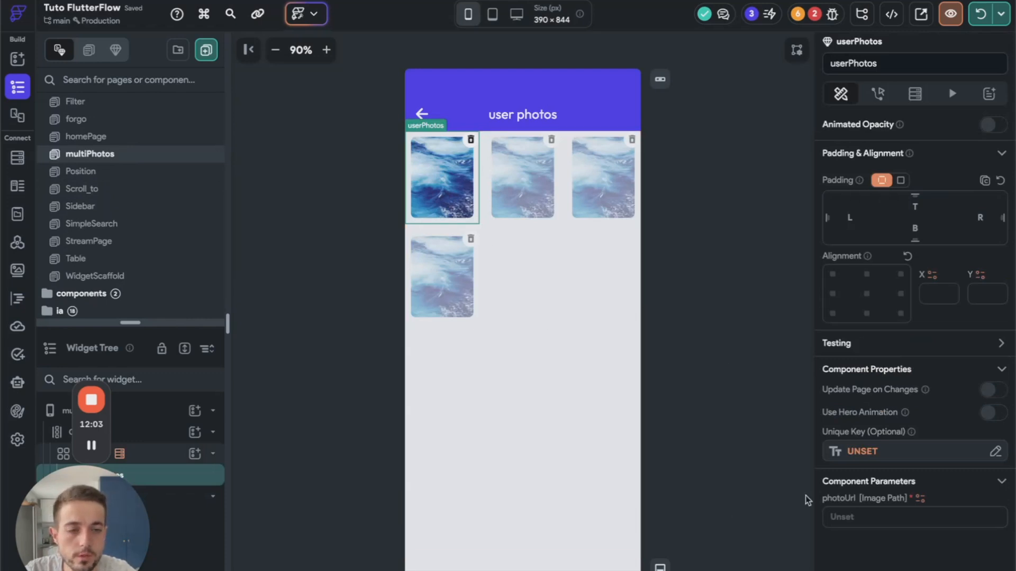
left_click(845, 519)
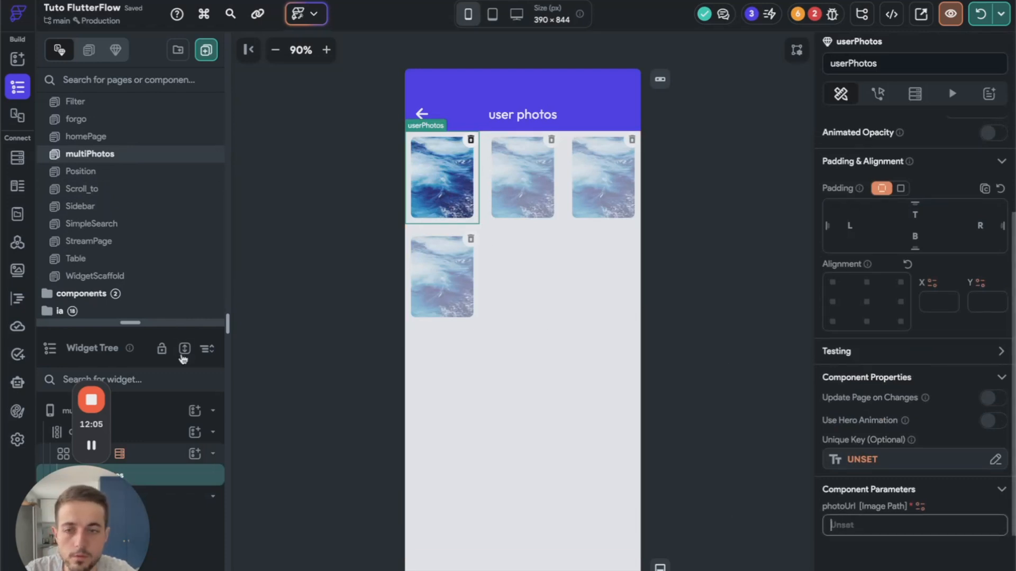
left_click(918, 508)
left_click(676, 421)
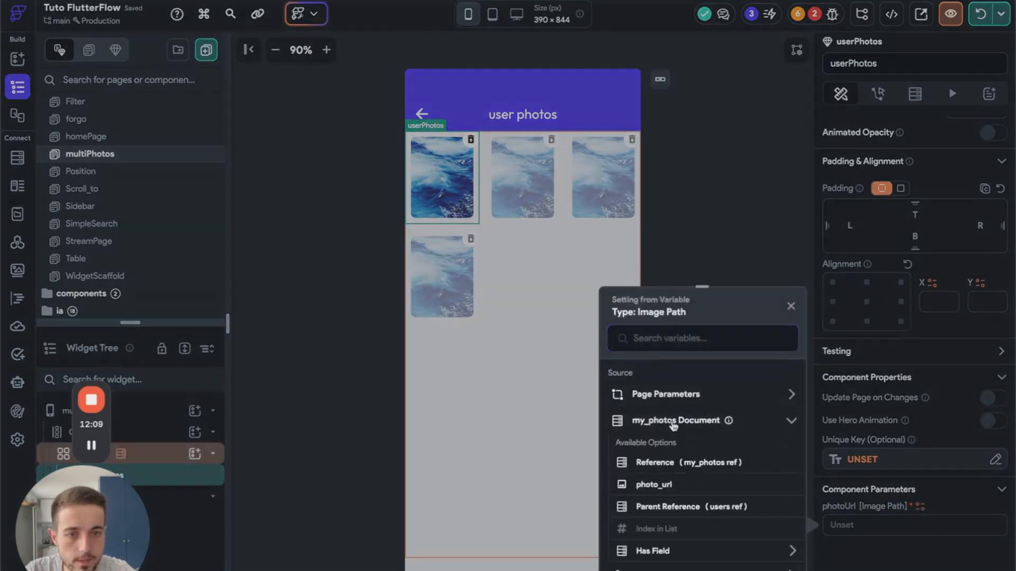
left_click(657, 485)
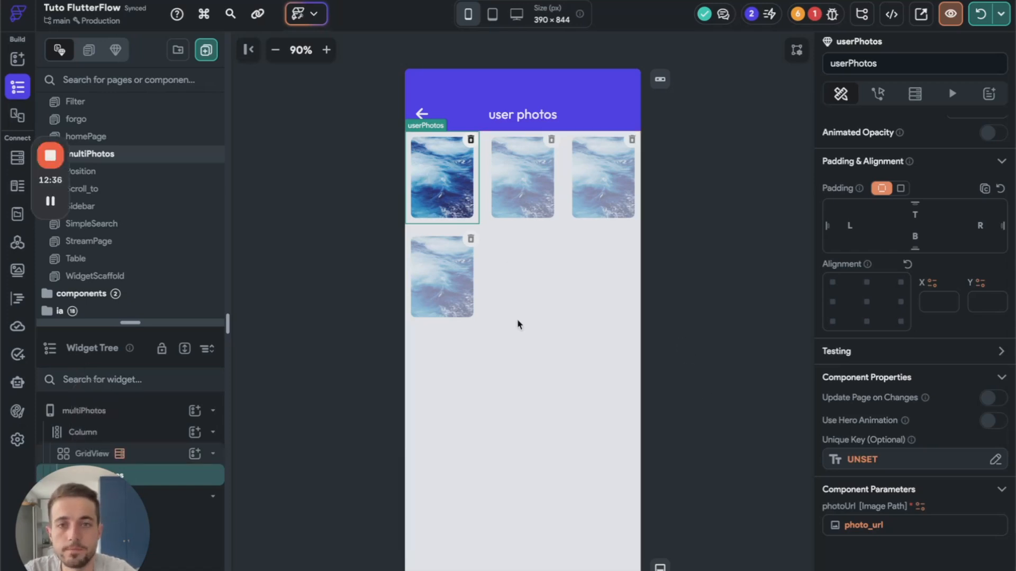
Select the GridView on the multiPhotos page and collapse its branch in the widget tree
left_click(724, 450)
left_click(546, 515)
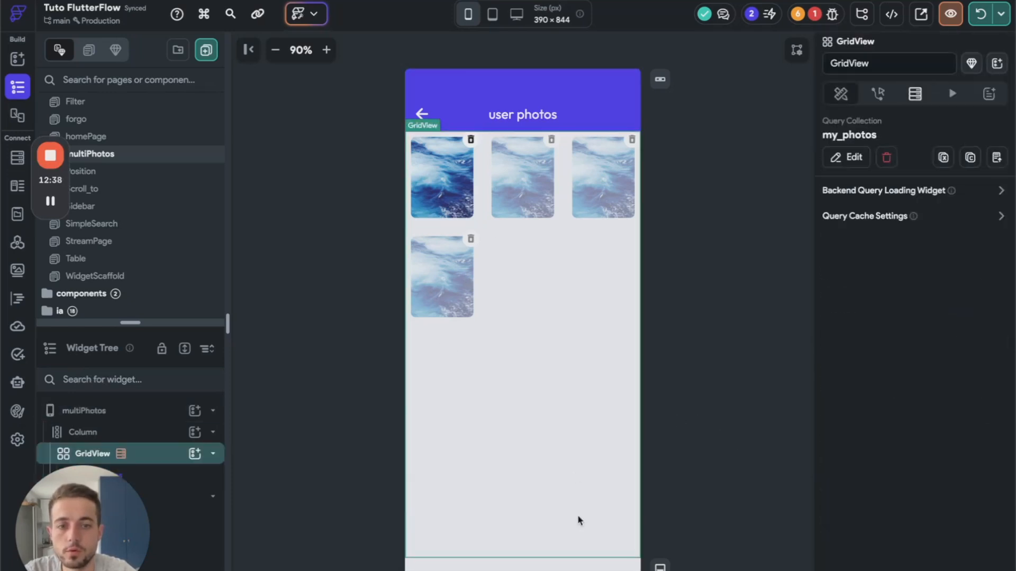
left_click(213, 455)
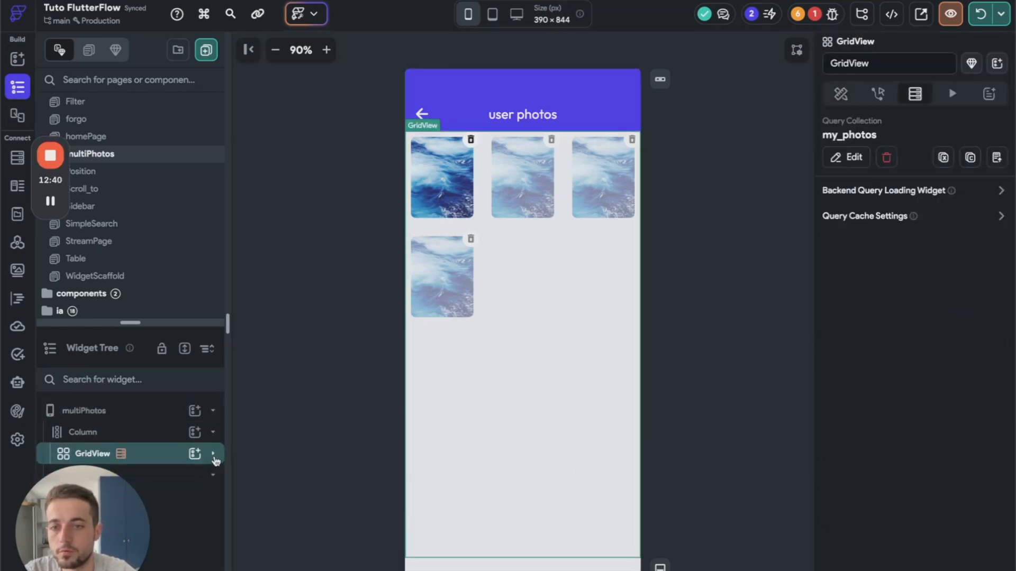
Switch to the tinder project, open the edit_profil page and examine the row holding the camera icon beneath the photo grid
key("ctrl+Left")
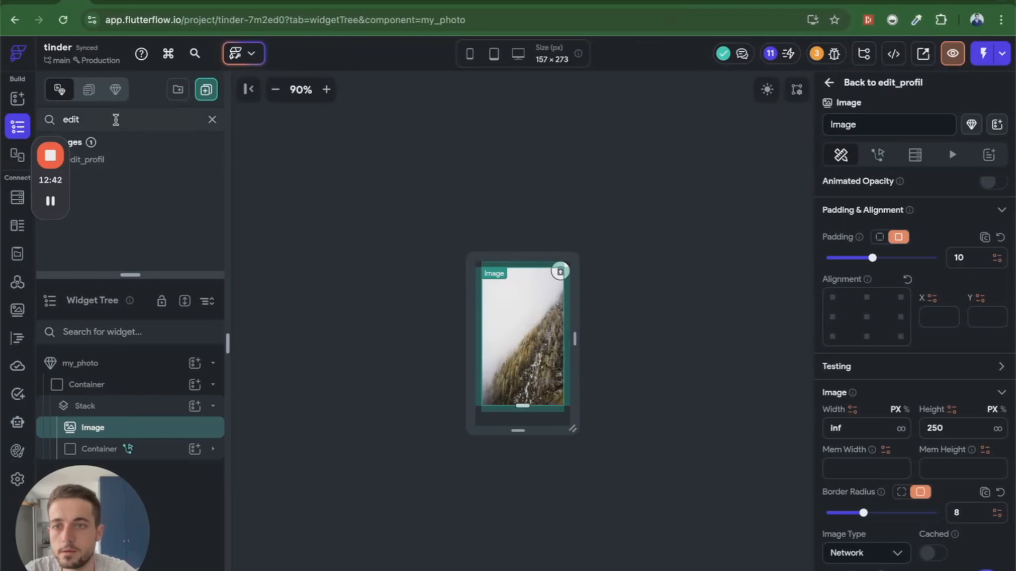
left_click(120, 159)
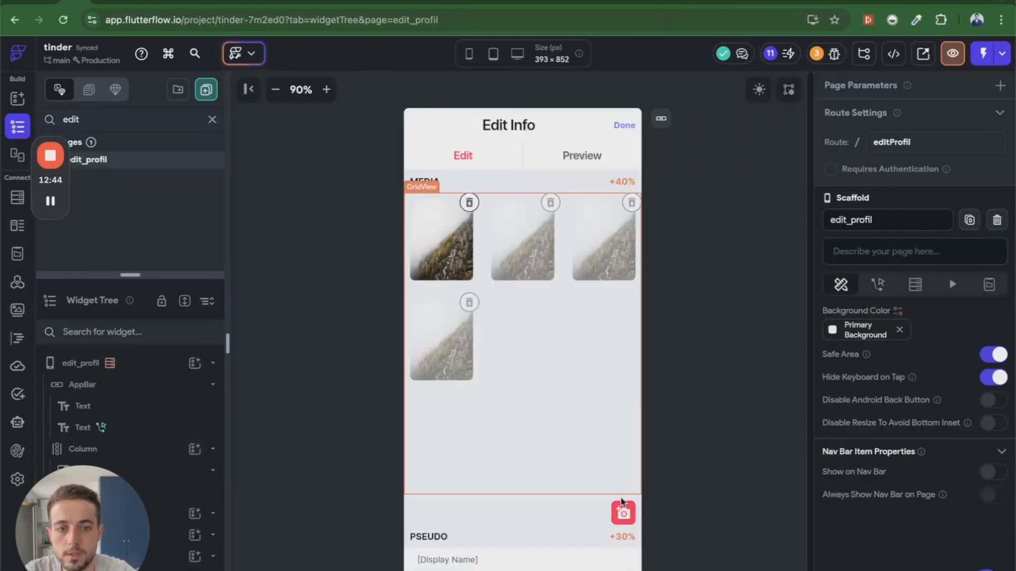
left_click(623, 513)
left_click(585, 518)
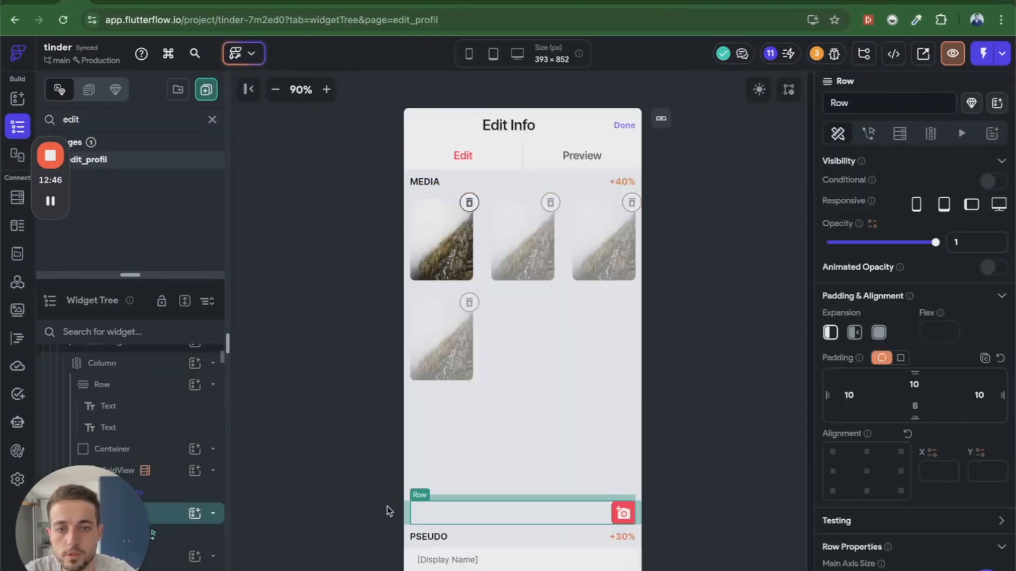
Return to the Tuto FlutterFlow project, add a Row below the GridView and insert an Icon inside it
key("ctrl+Right")
left_click(700, 506)
left_click(542, 398)
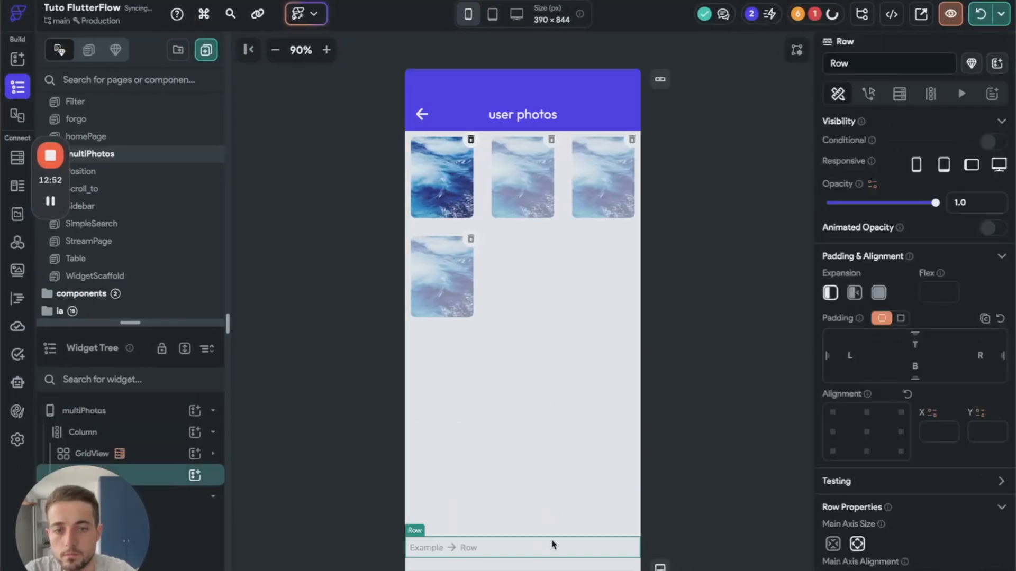
left_click(194, 475)
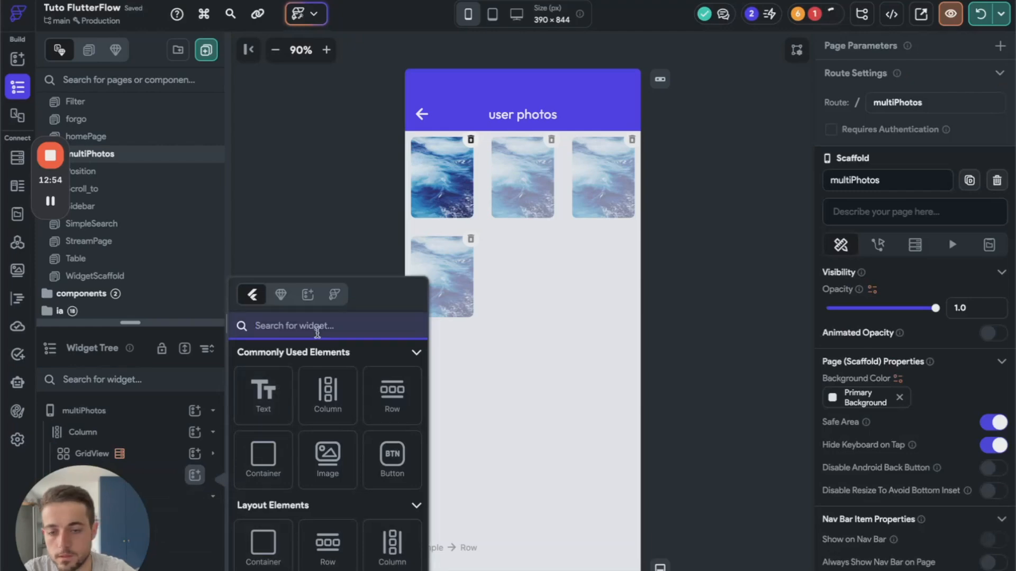
type("icon")
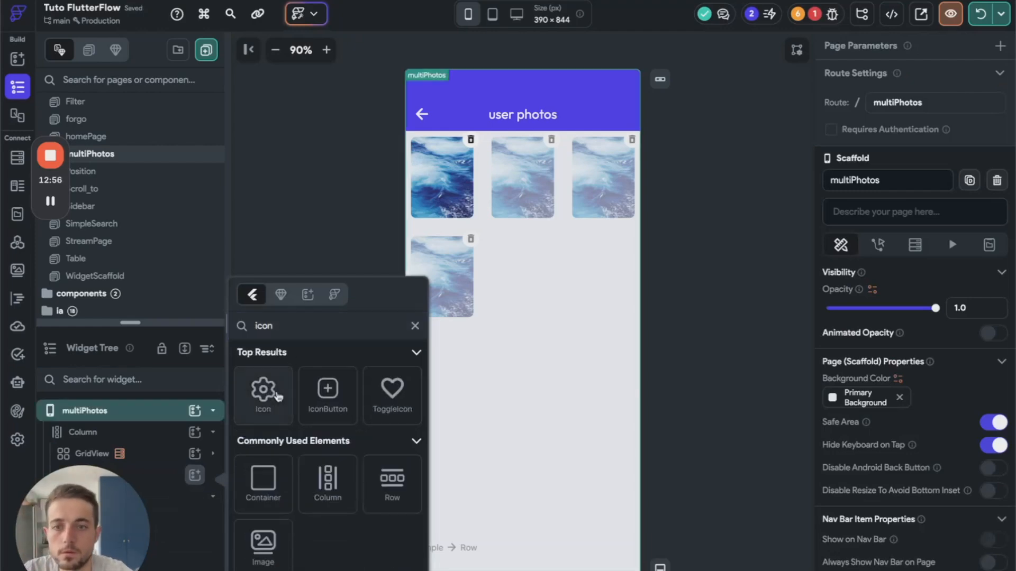
left_click(263, 391)
Set the main axis alignment of the Row below the GridView to End
left_click(174, 476)
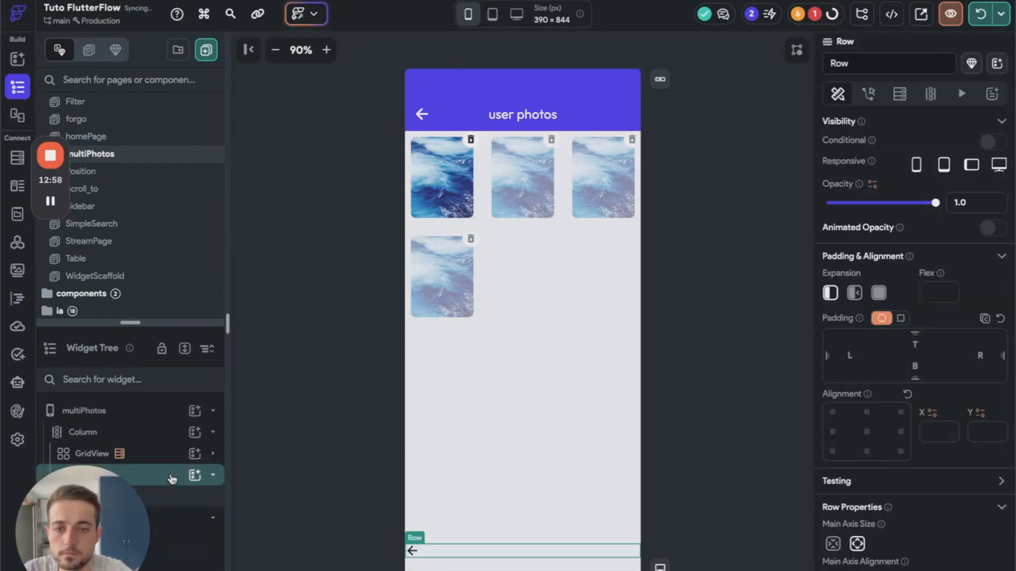
scroll(992, 527, "down", 3)
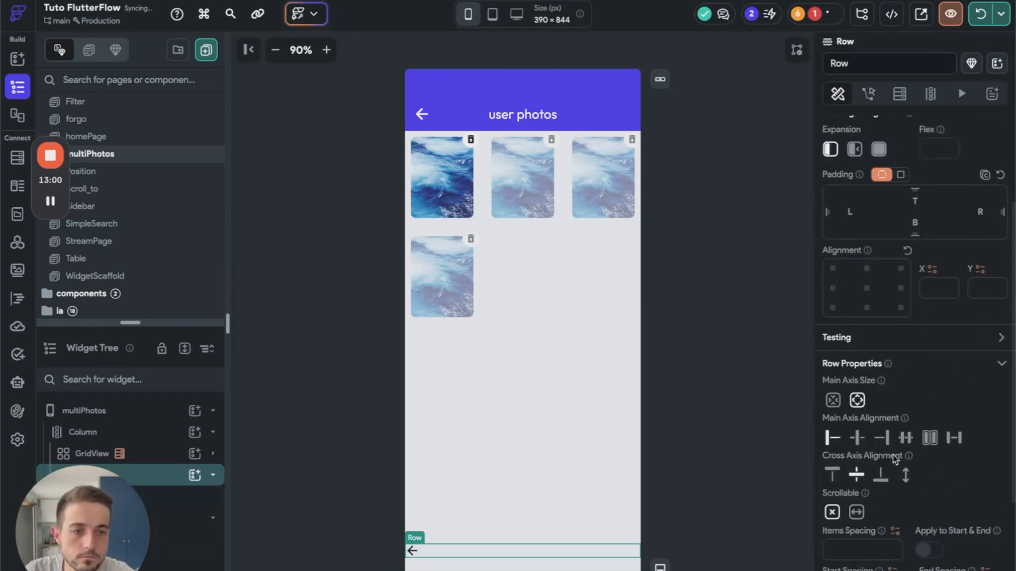
left_click(881, 439)
Set the icon in the Row below the GridView to Add A Photo
left_click(633, 551)
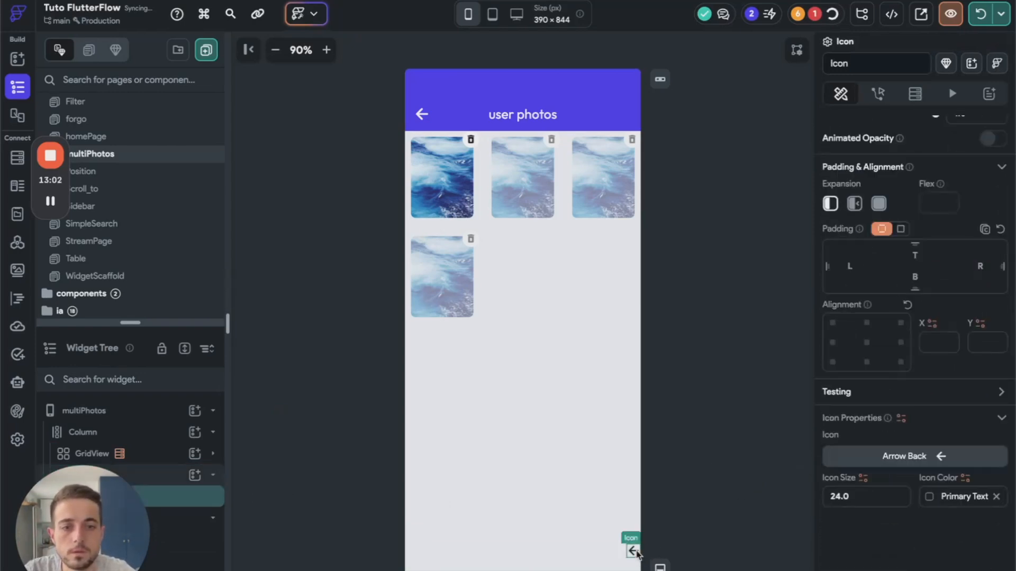
scroll(917, 240, "up", 3)
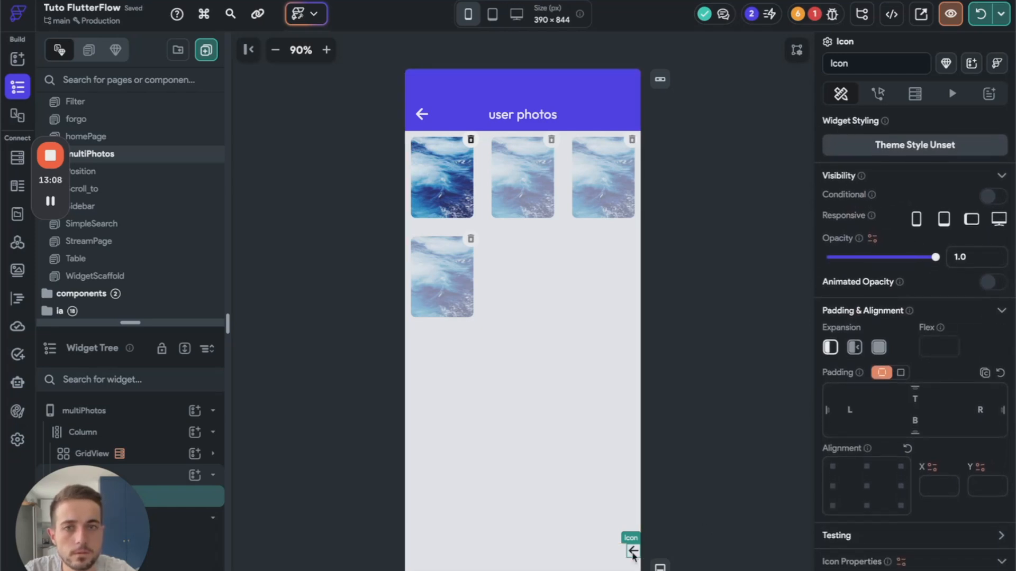
left_click(703, 533)
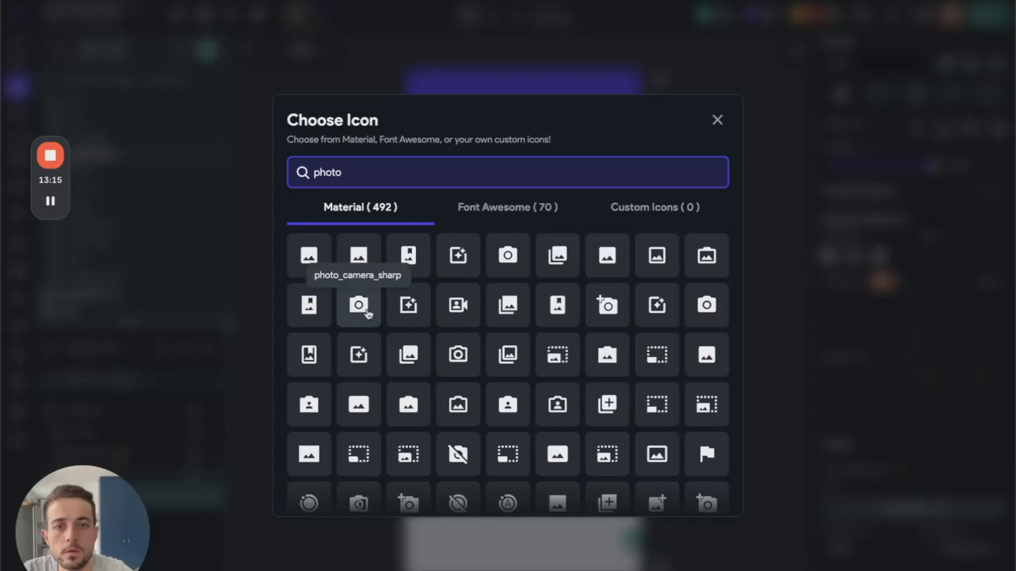
left_click(599, 314)
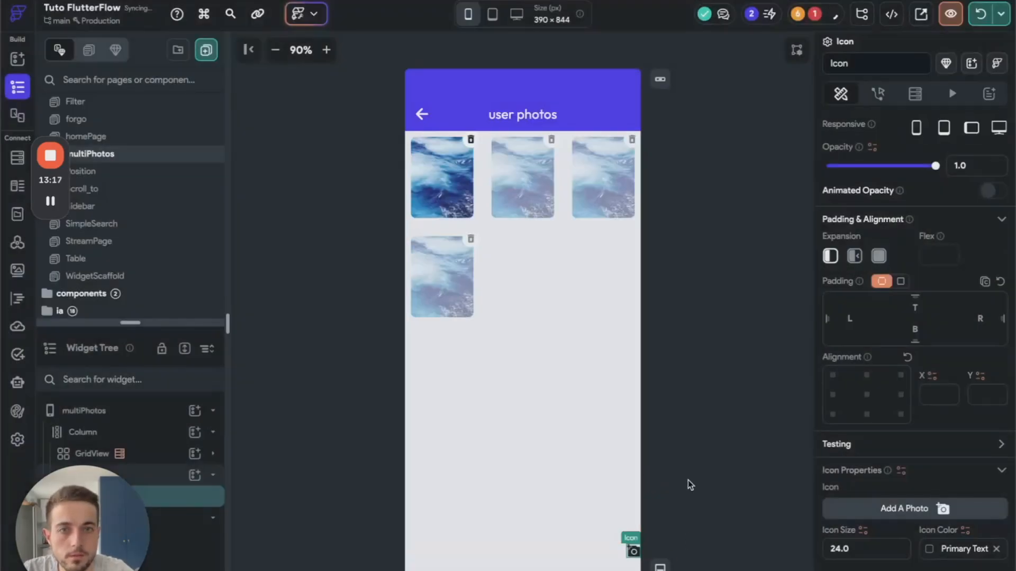
Set the right padding of the Row below the GridView to 10
left_click(587, 553)
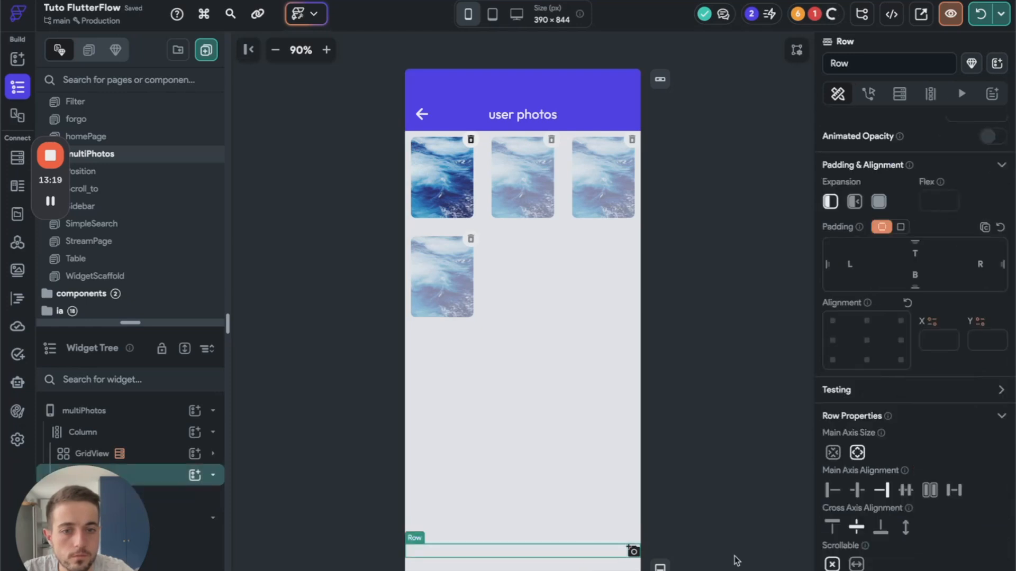
left_click(980, 268)
type("20")
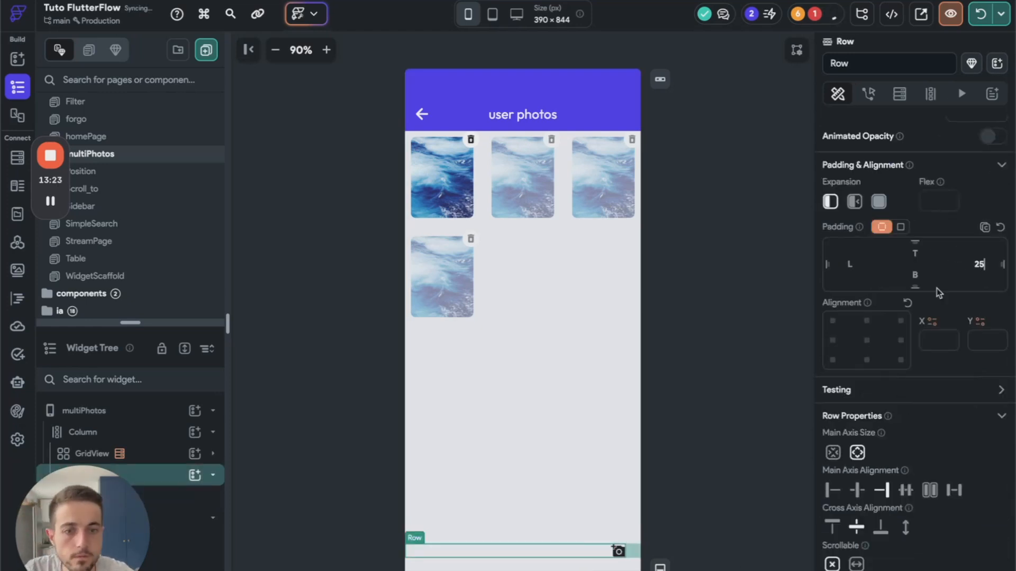
double_click(979, 263)
type("10")
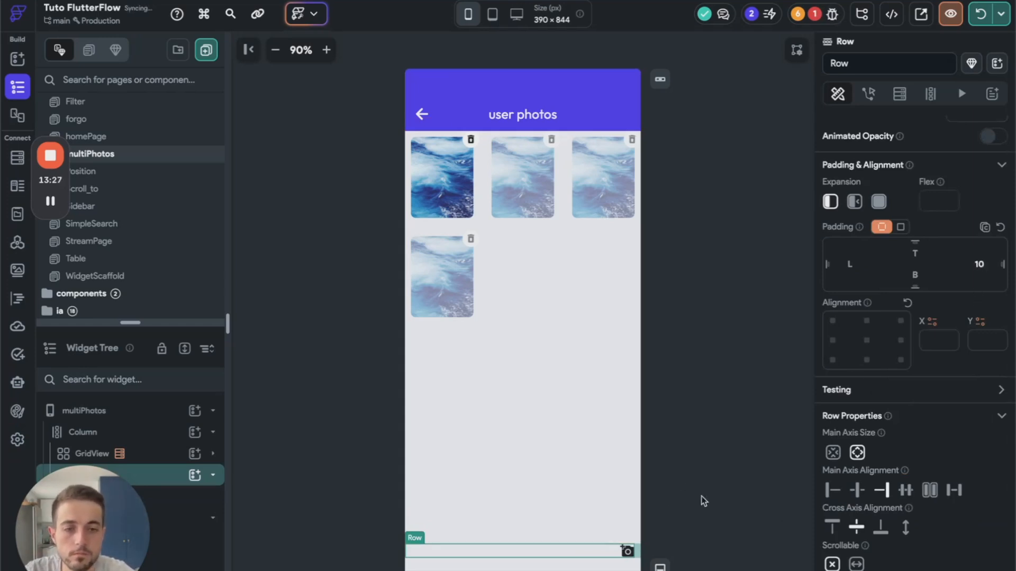
left_click(702, 518)
Check the camera button on the tinder project's edit_profil page, return, and replace the Row's Icon with an IconButton
key("ctrl+Left")
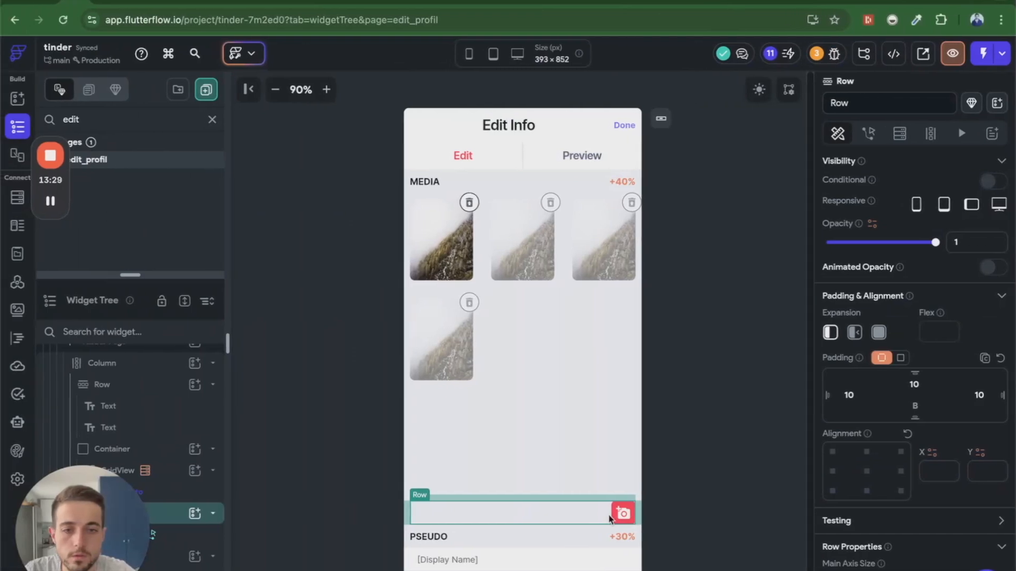
key("ctrl+Right")
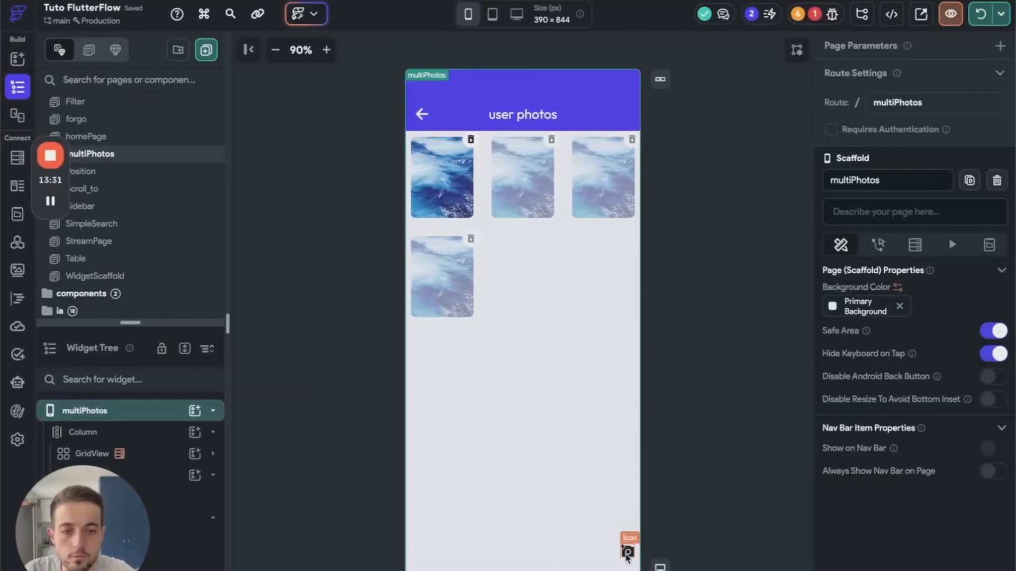
left_click(627, 554)
key("Delete")
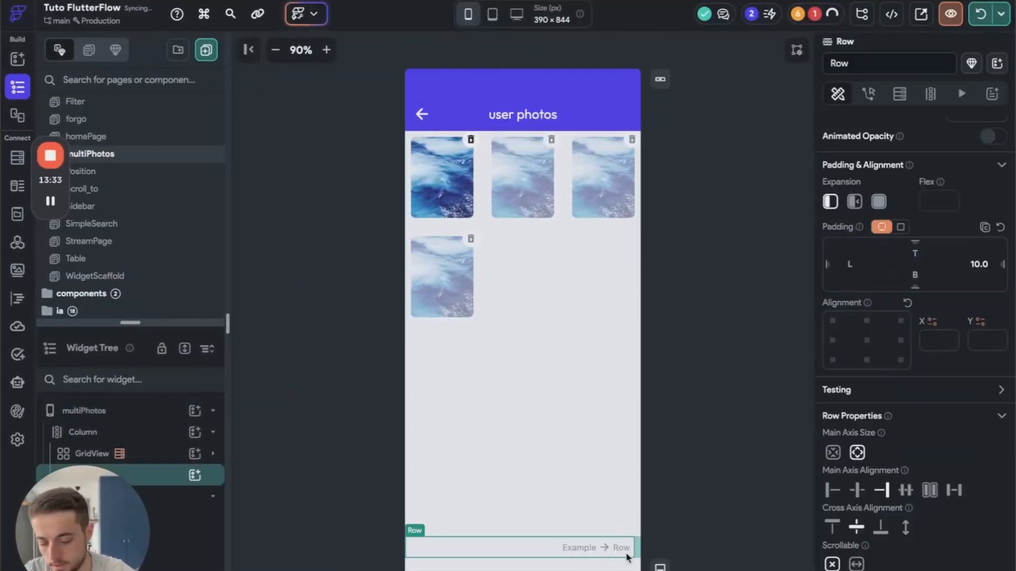
type("aicon")
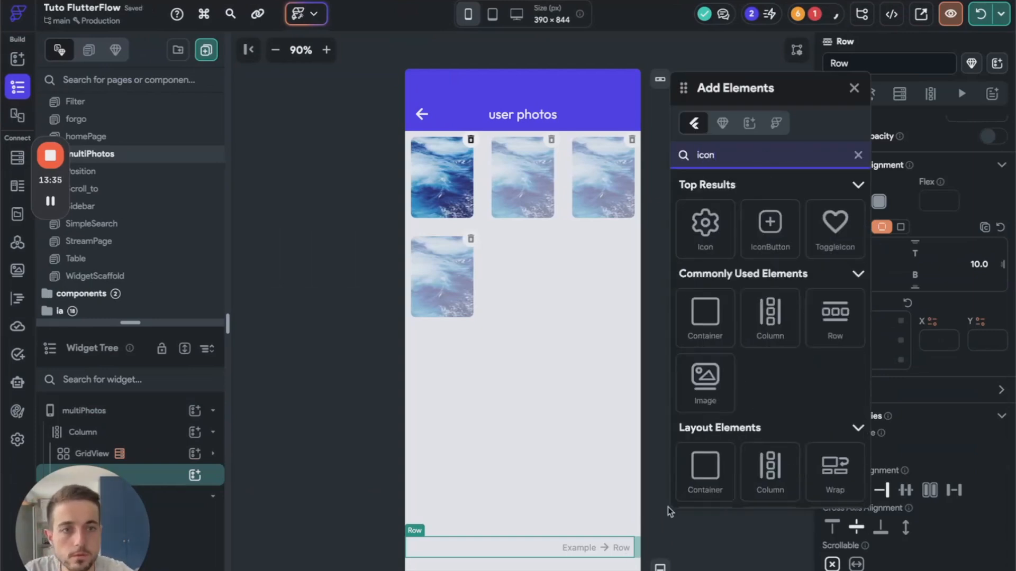
left_click(770, 222)
left_click(854, 88)
Search the icon library for a photo icon and give the IconButton the solid camera icon
scroll(899, 338, "down", 3)
scroll(903, 354, "up", 3)
scroll(901, 356, "down", 3)
left_click(939, 530)
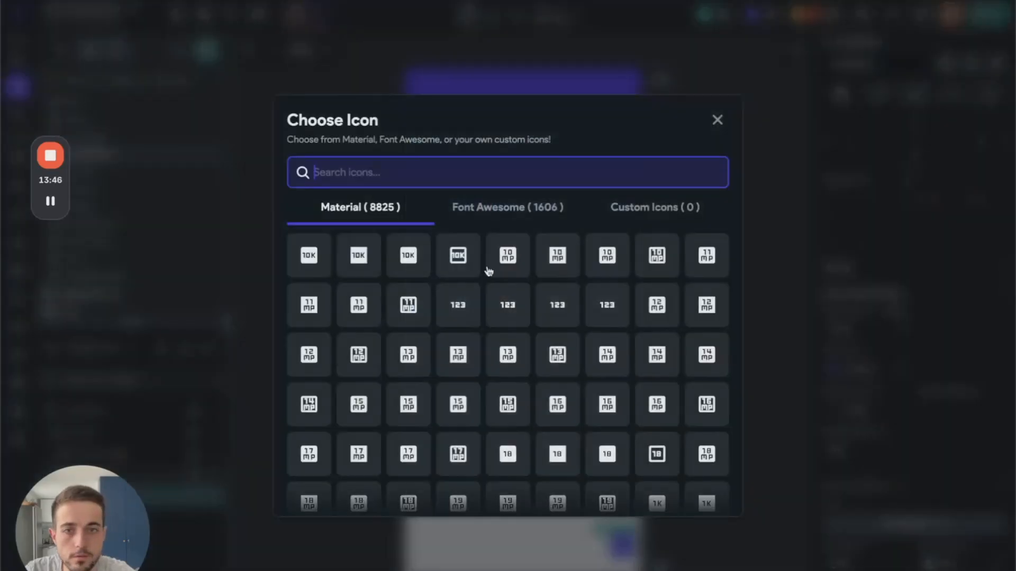
type("phto")
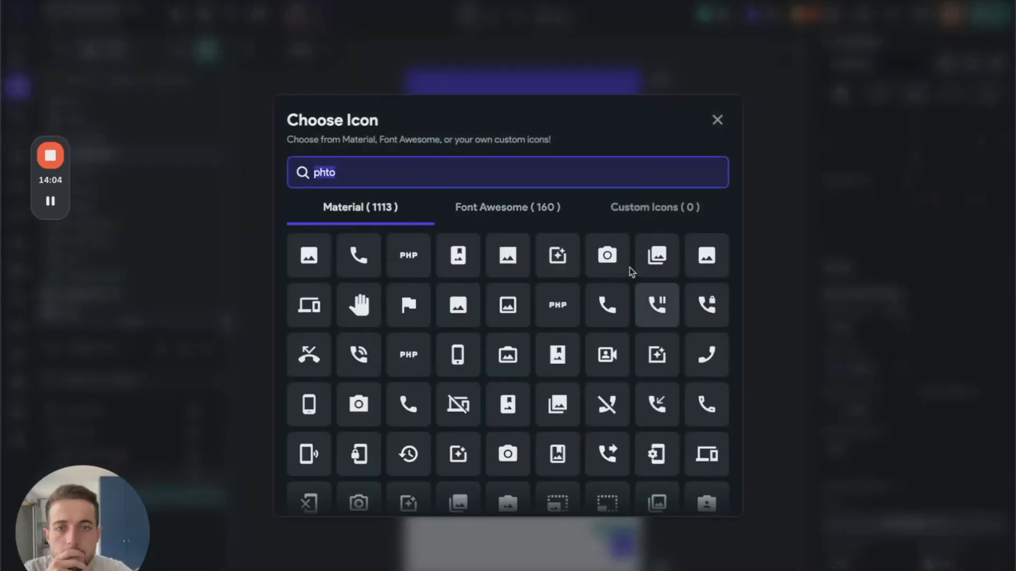
left_click(604, 263)
left_click(752, 539)
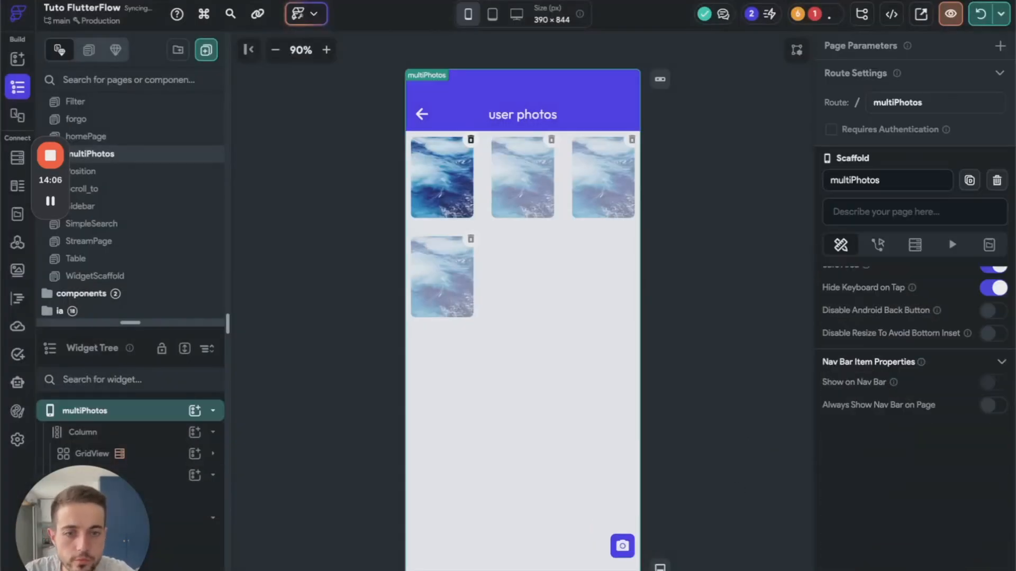
left_click(622, 546)
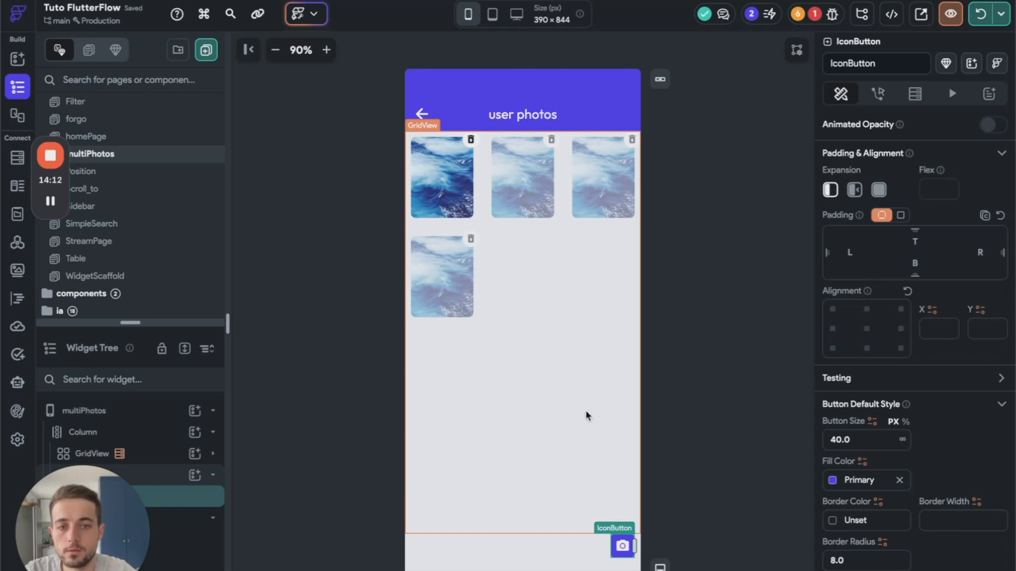
left_click(697, 412)
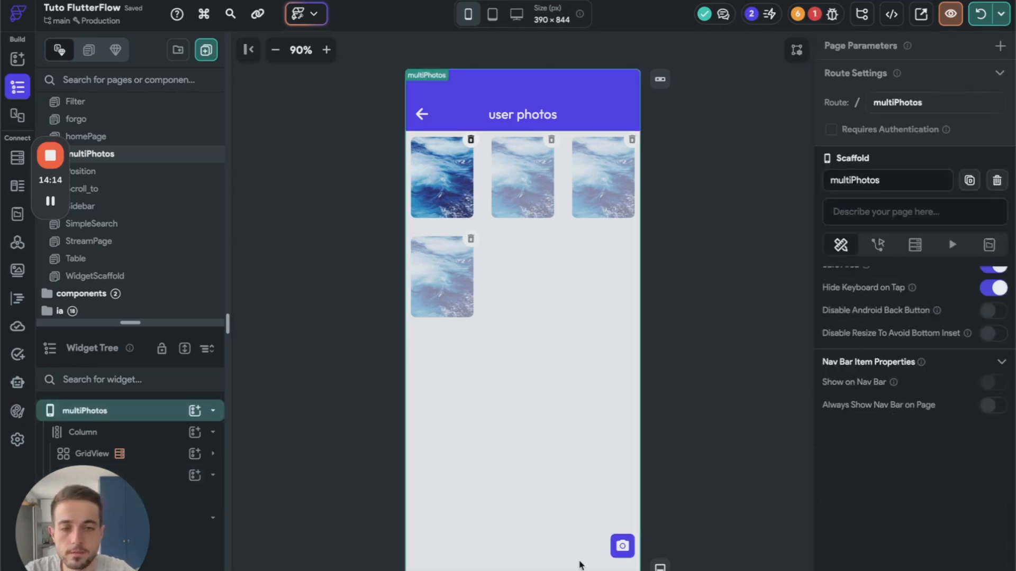
Add an Upload/Save Media action to the camera IconButton's On Tap trigger
left_click(622, 553)
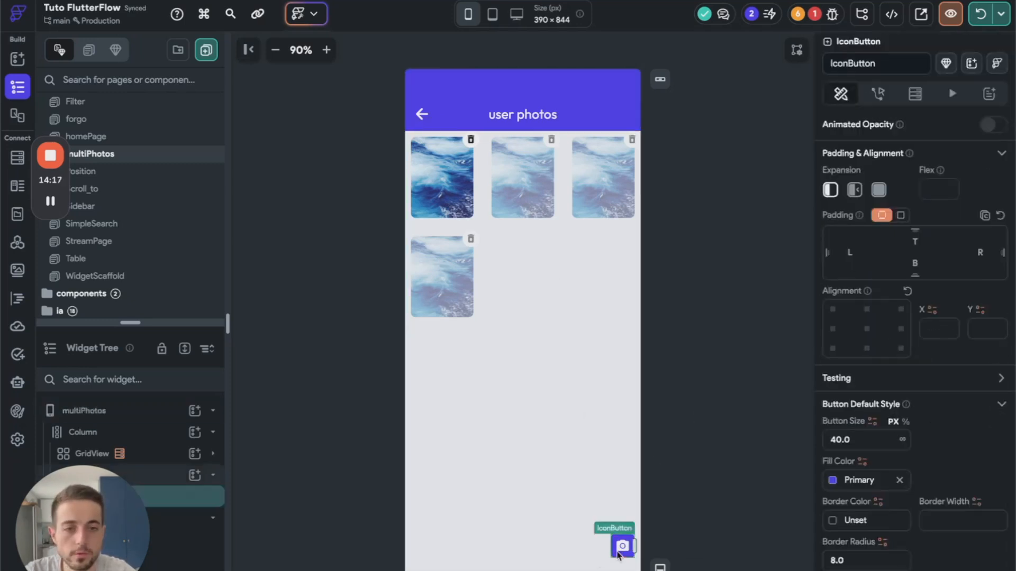
left_click(878, 93)
left_click(976, 167)
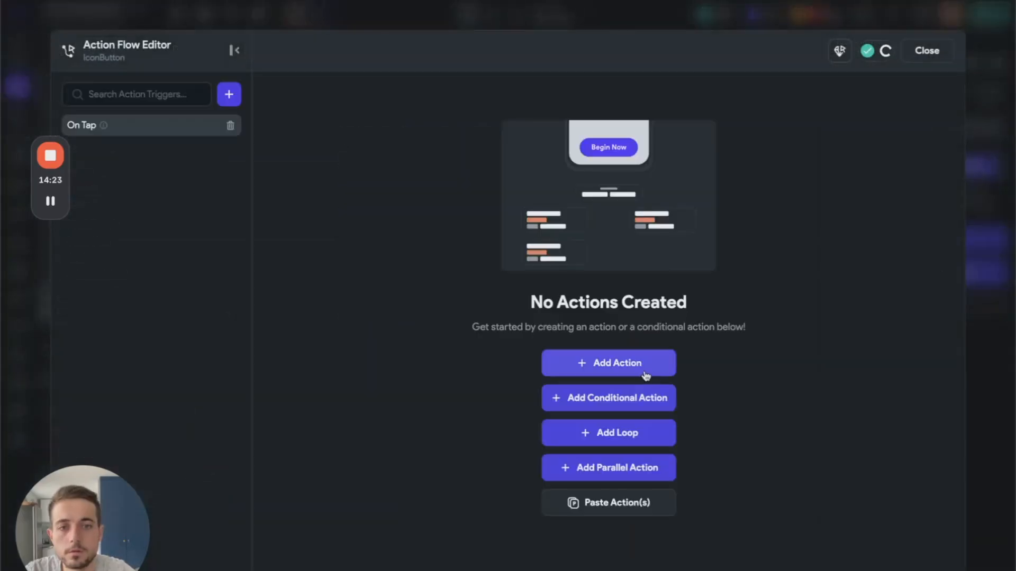
left_click(622, 367)
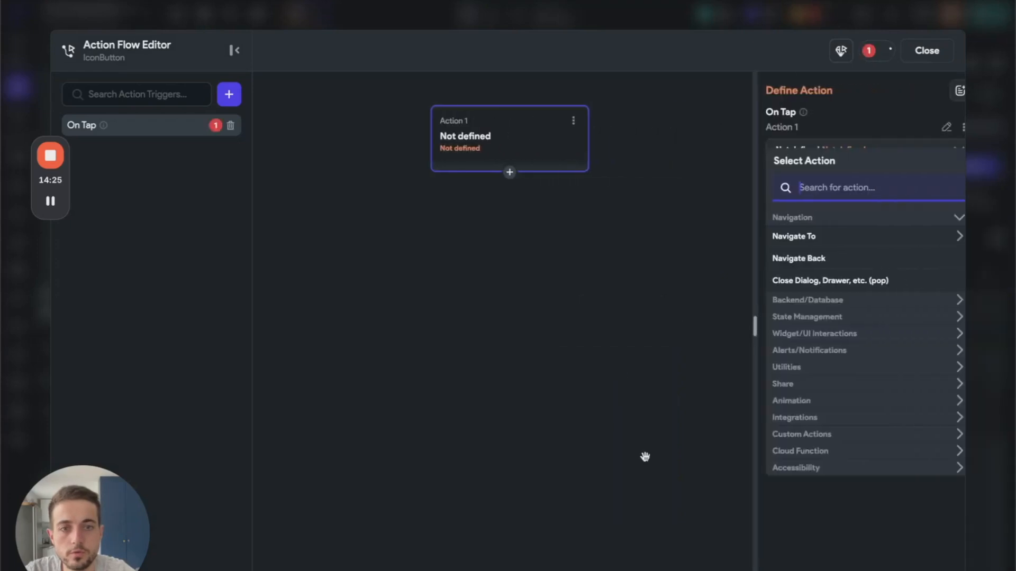
type("upl")
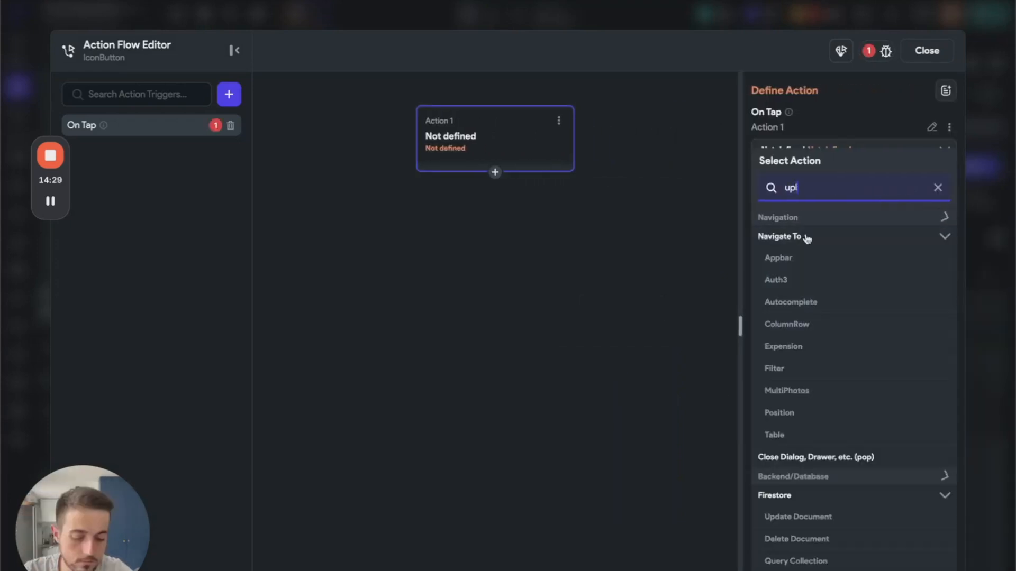
type("oad")
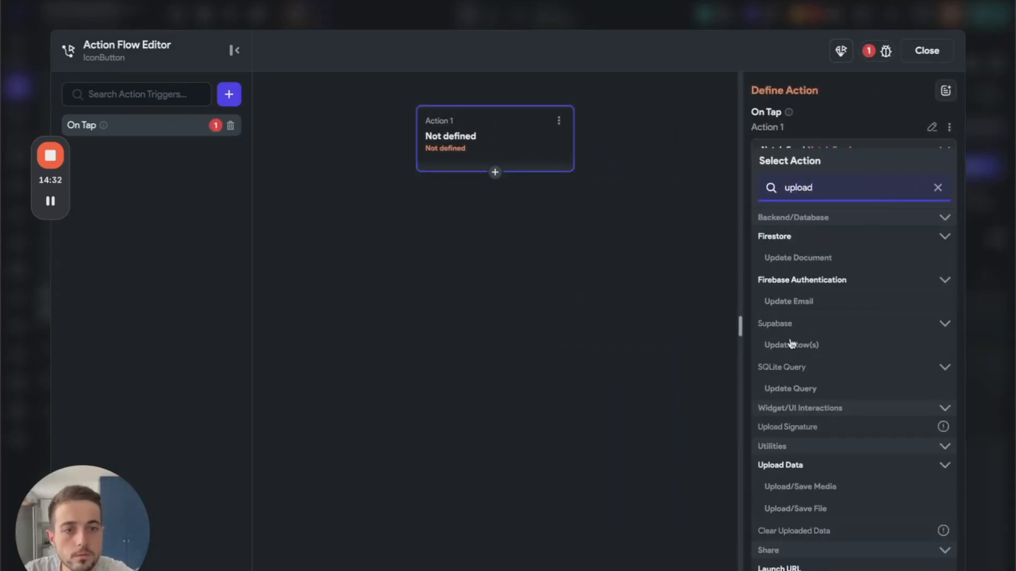
left_click(818, 486)
Set the media action's upload type to Firebase and enable Show Snack bar, leaving the media source as Either Camera or Gallery
left_click(833, 189)
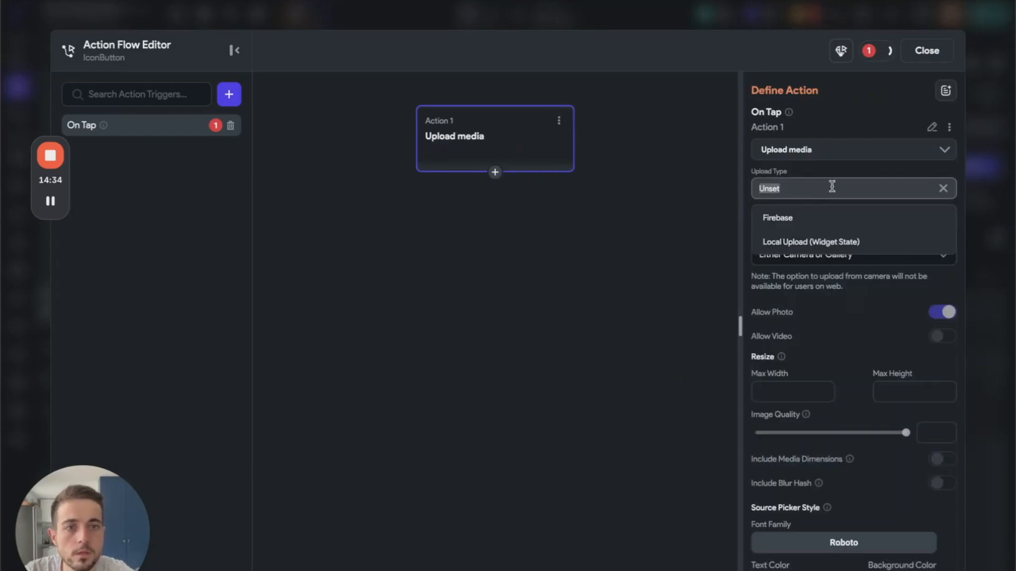
left_click(811, 223)
left_click(823, 254)
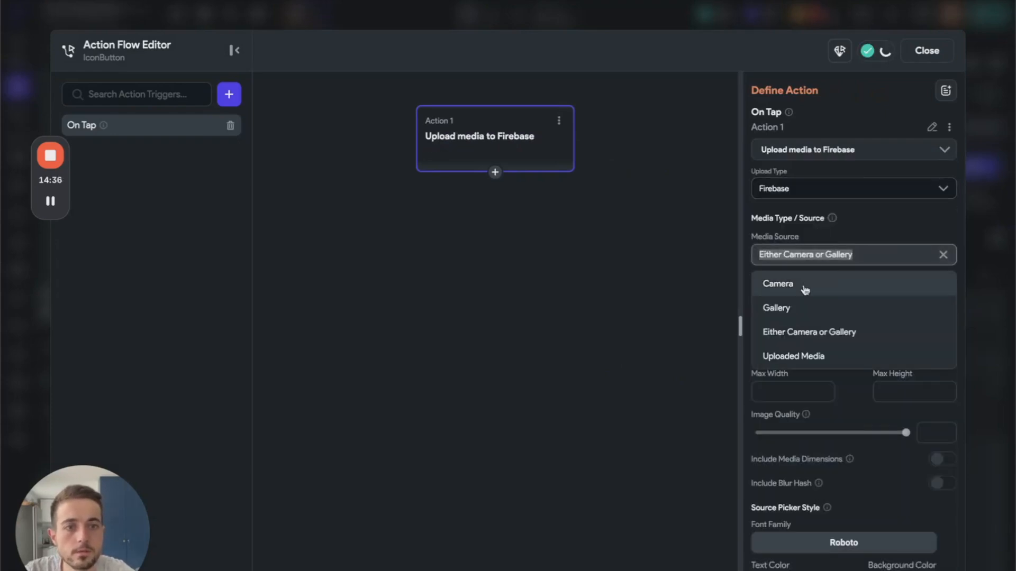
left_click(882, 222)
scroll(793, 270, "down", 2)
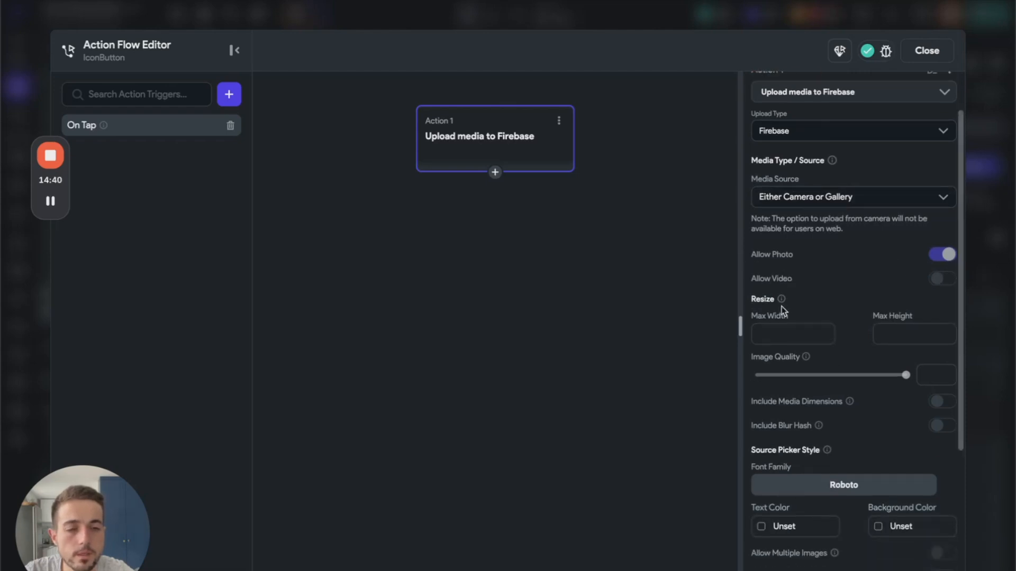
scroll(780, 307, "down", 6)
left_click(940, 381)
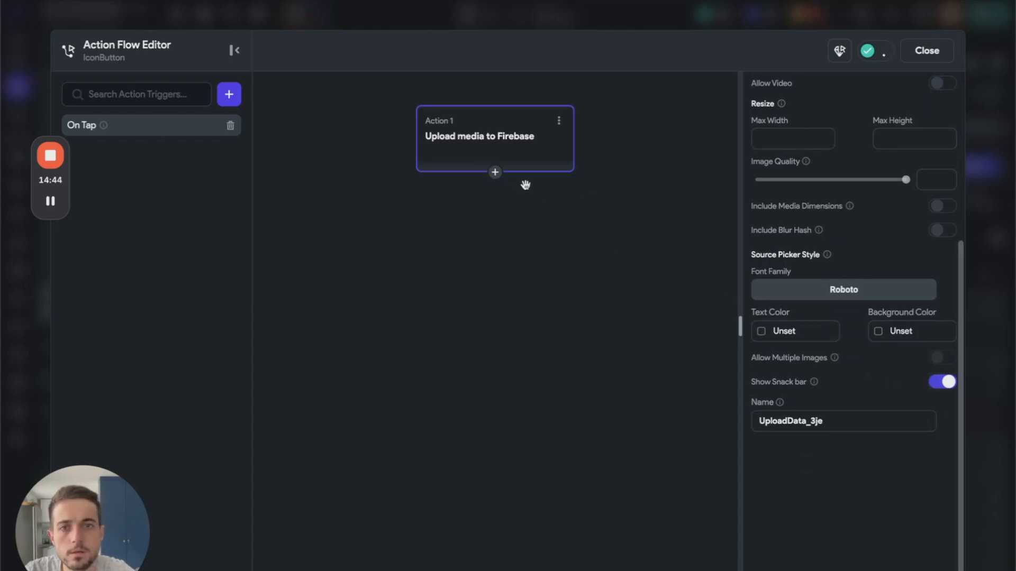
Add a Firestore Create Document action after the upload, using the my_photos collection
left_click(495, 172)
type("creare b")
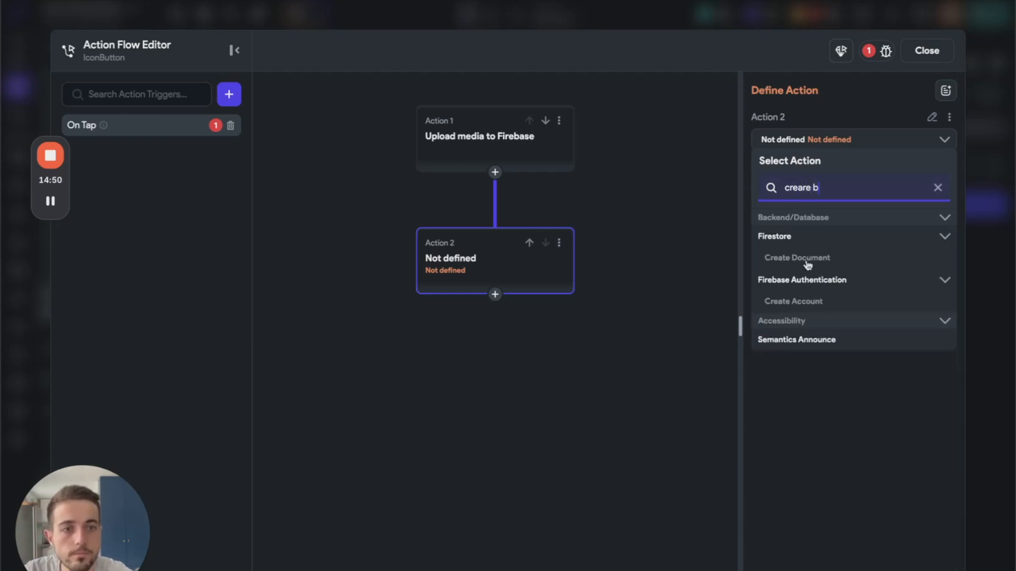
left_click(808, 262)
left_click(780, 179)
left_click(804, 279)
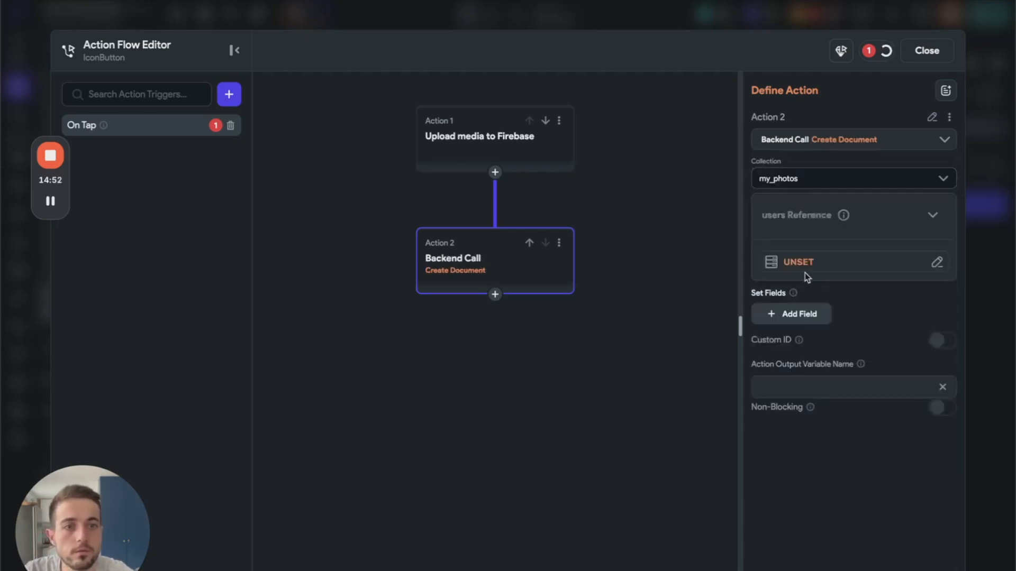
Set the users Reference of the Create Document action to the authenticated user's User Record Reference
left_click(802, 262)
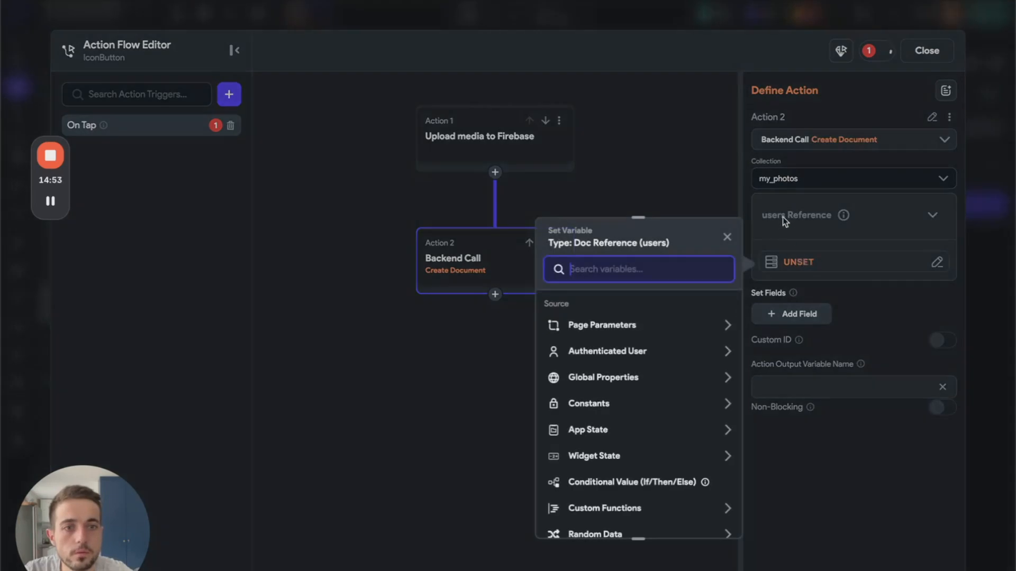
left_click(606, 354)
left_click(592, 393)
left_click(702, 517)
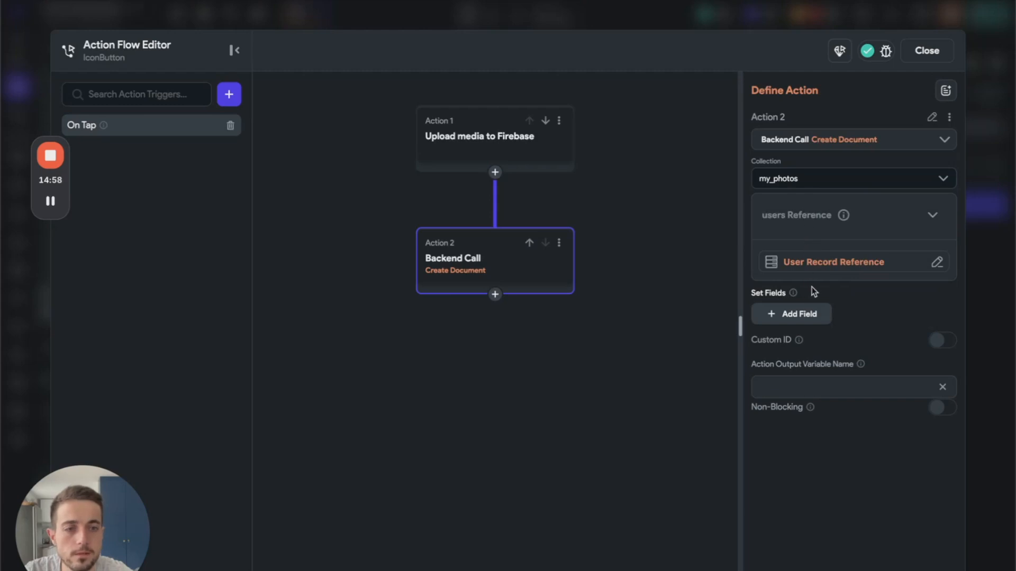
Add the photo_url field to the new document with Uploaded Photo / Video as its value source, and close the action editor
left_click(804, 315)
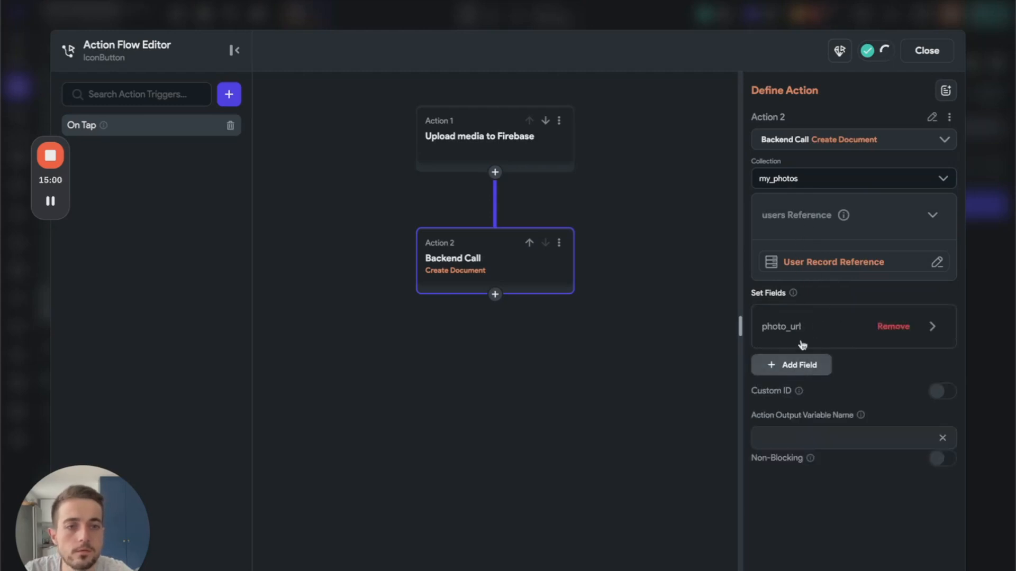
left_click(773, 338)
left_click(809, 456)
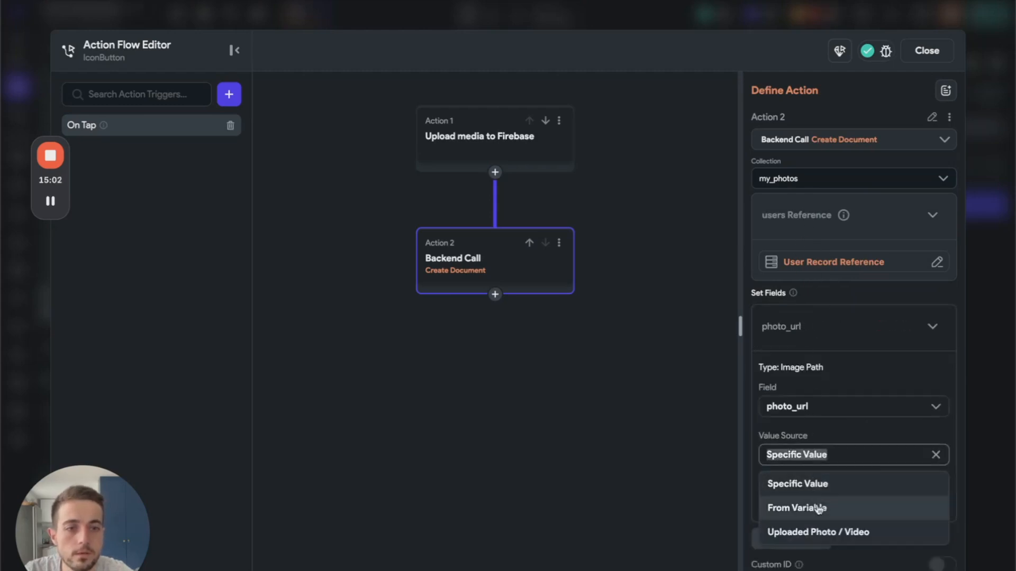
left_click(825, 533)
left_click(927, 50)
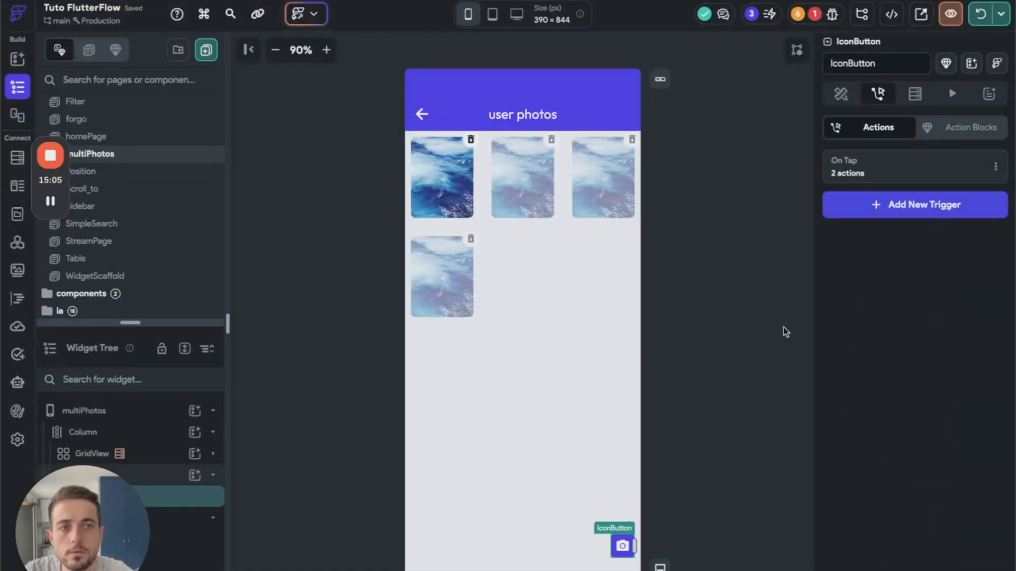
left_click(789, 332)
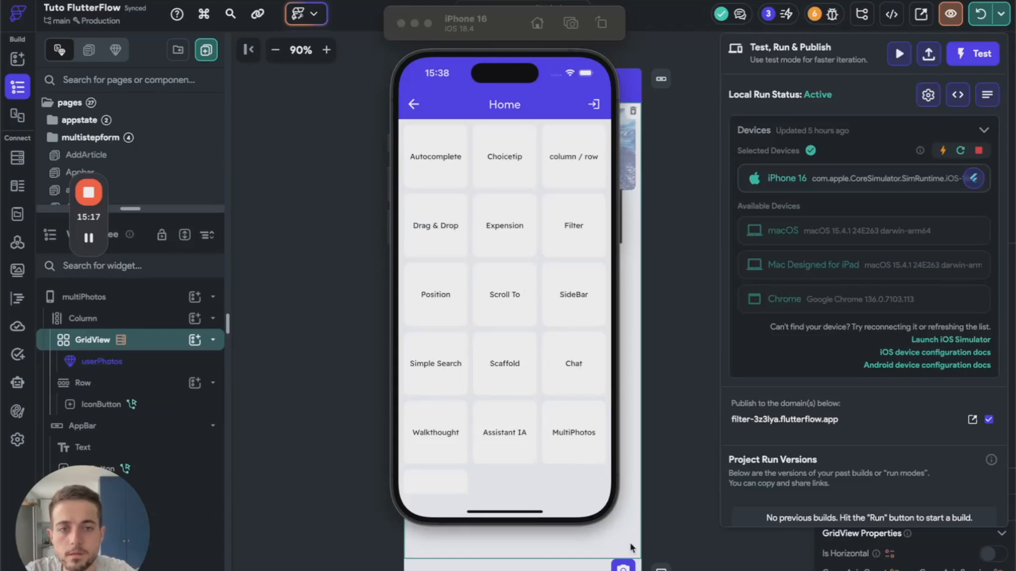
Open the MultiPhotos page in the iPhone 16 simulator and upload the pink flower photo from the gallery
left_click(582, 434)
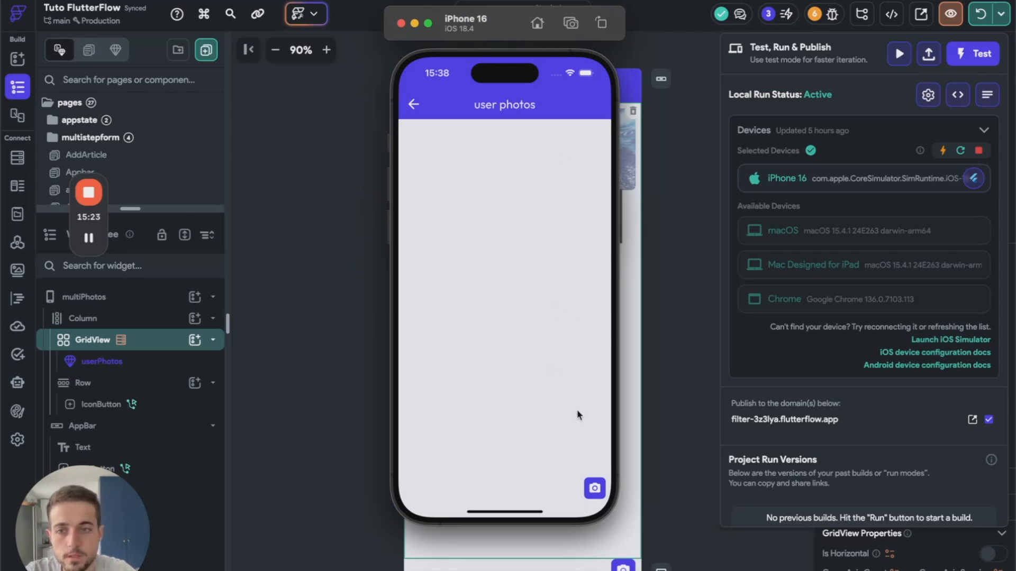
left_click(595, 489)
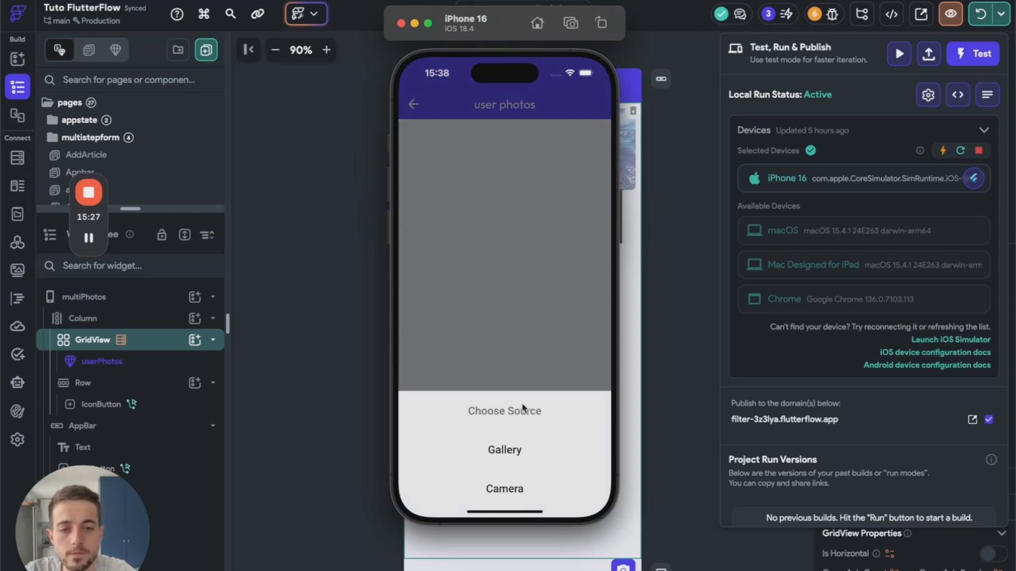
left_click(511, 454)
left_click(446, 196)
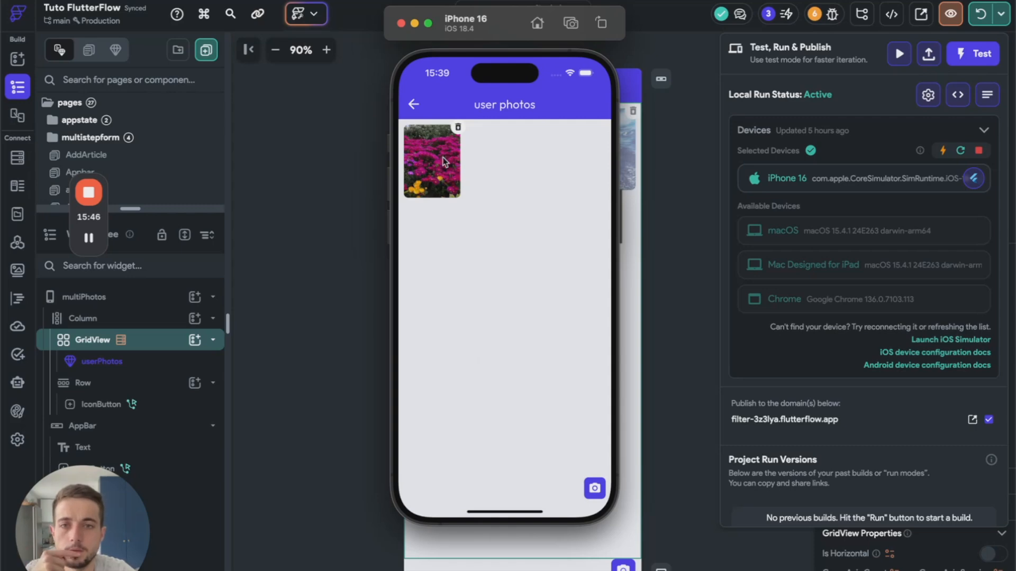
Upload a second gallery photo, the yellow-green leaf picture, to the user photos page in the simulator
left_click(593, 490)
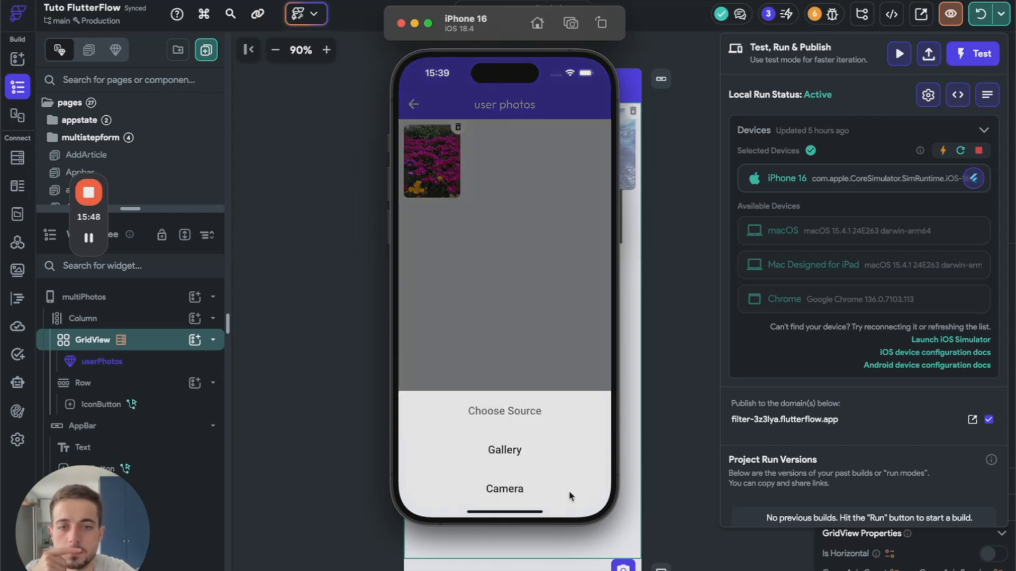
left_click(524, 454)
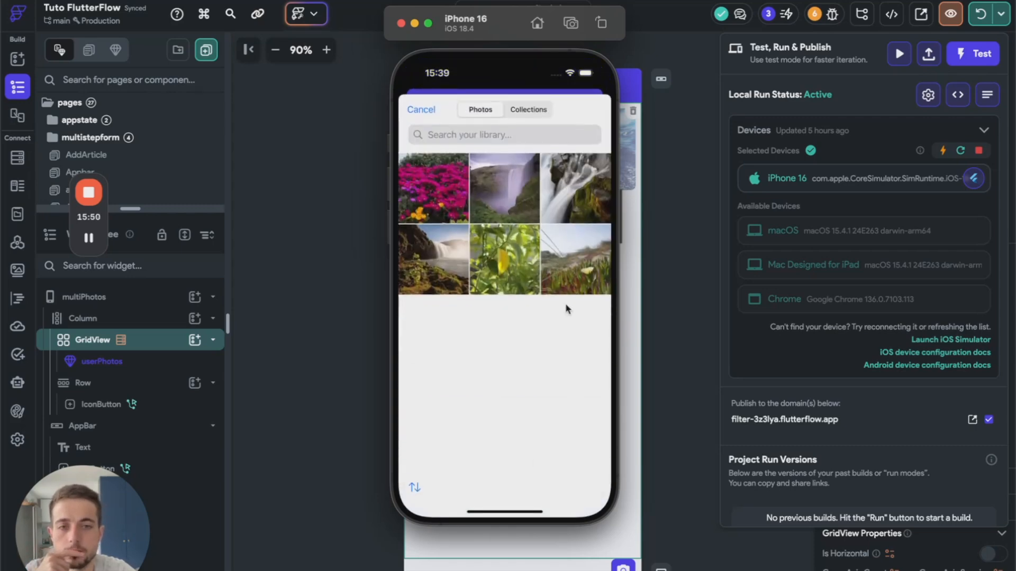
left_click(509, 263)
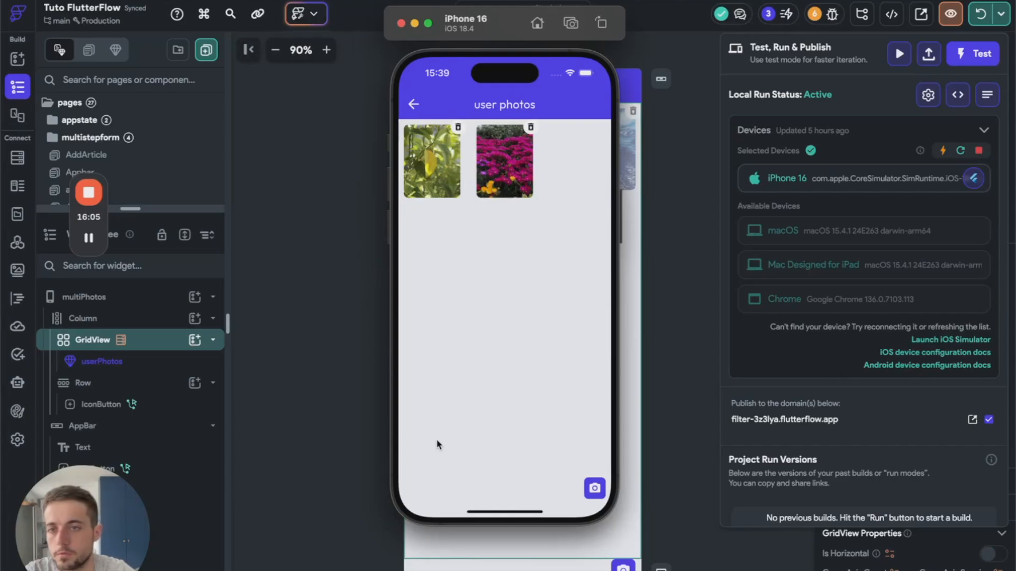
Switch to the Firebase console, refresh Firestore, and inspect the photo documents in the user's my_photos subcollection
key("ctrl+Left")
key("super+r")
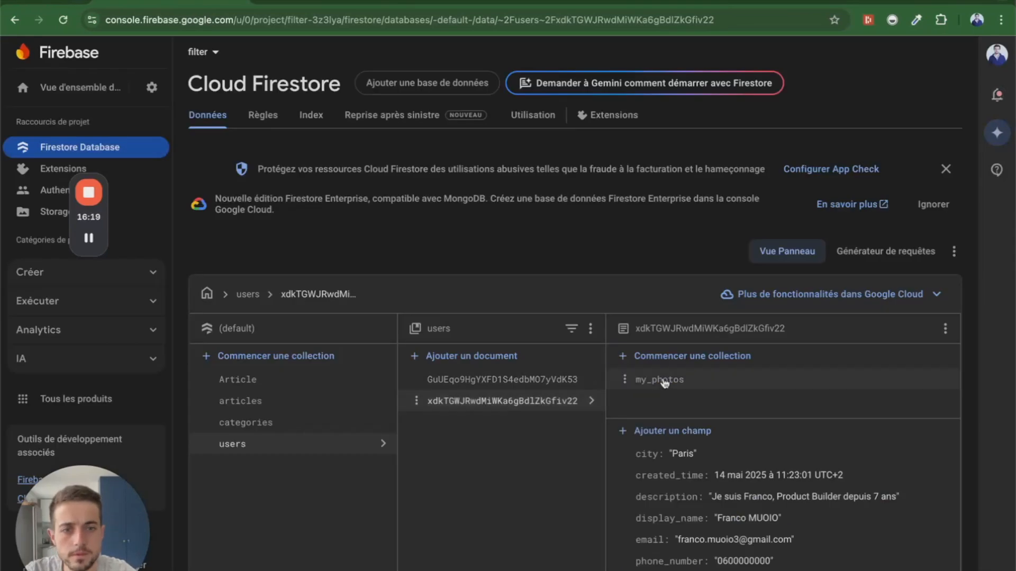
left_click(659, 380)
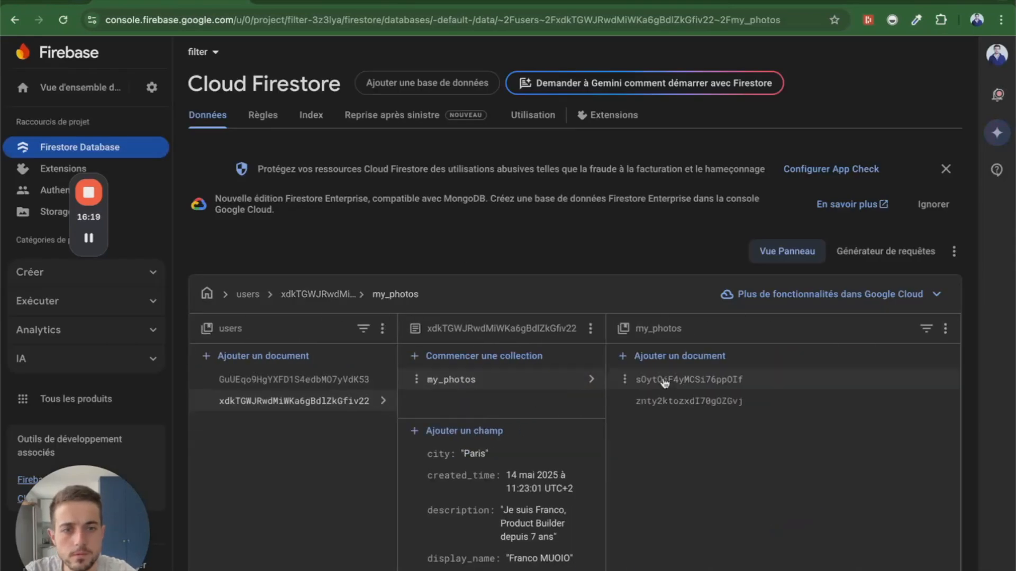
left_click(344, 402)
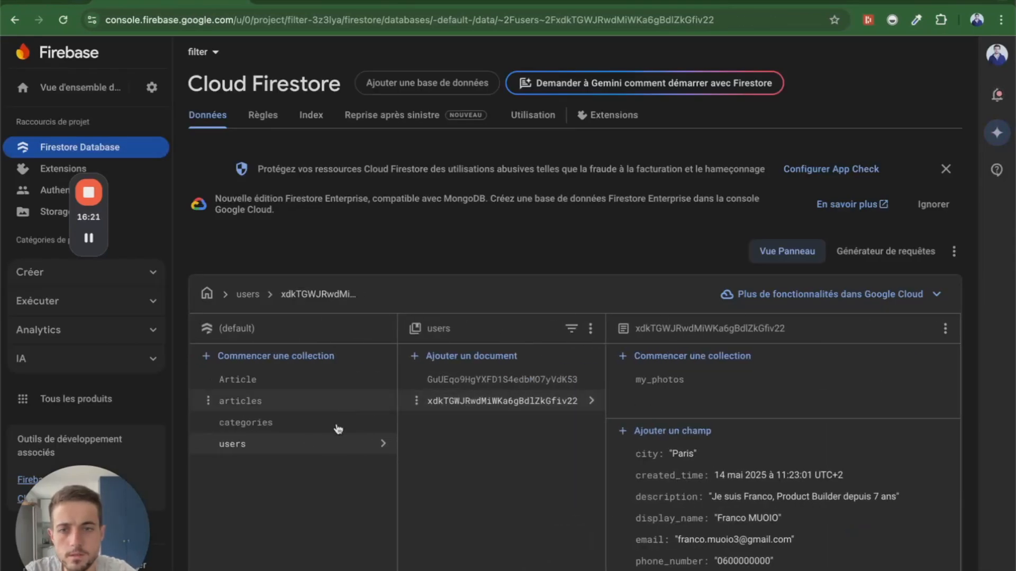
left_click(652, 388)
left_click(653, 388)
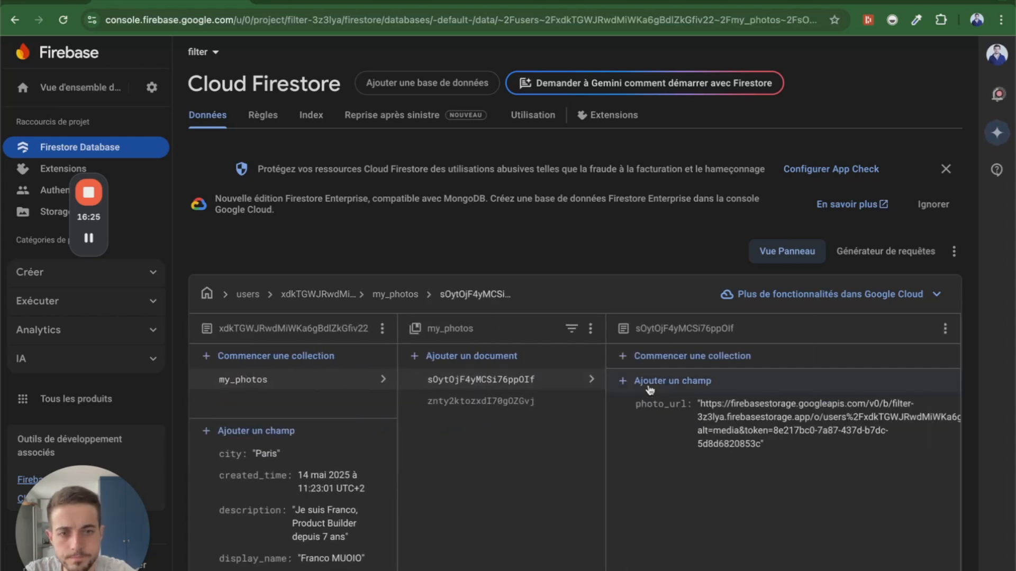
left_click(468, 403)
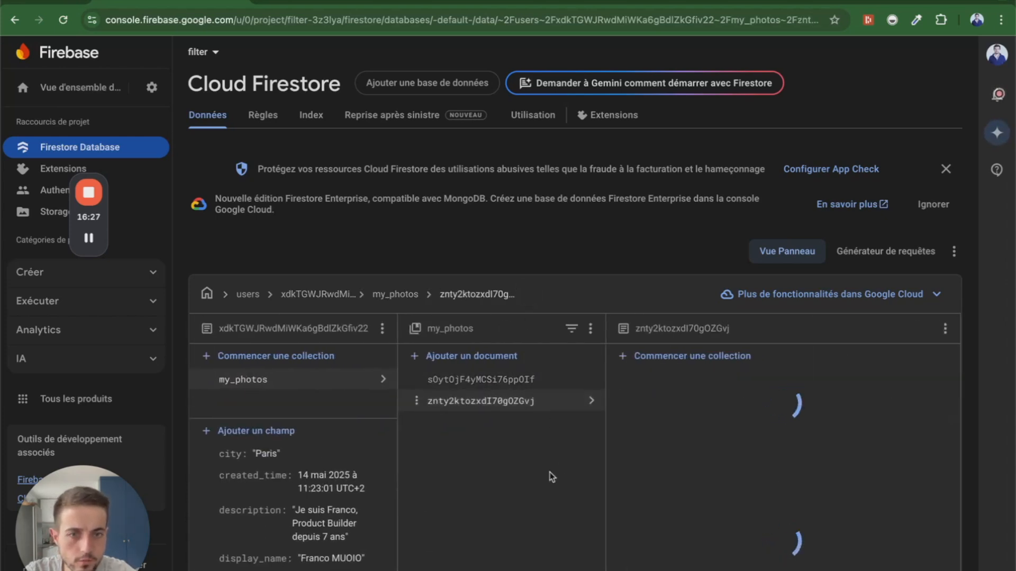
left_click(465, 379)
Return to FlutterFlow and examine the properties of the GridView and the userPhotos component, including its photoUrl parameter
key("ctrl+Right")
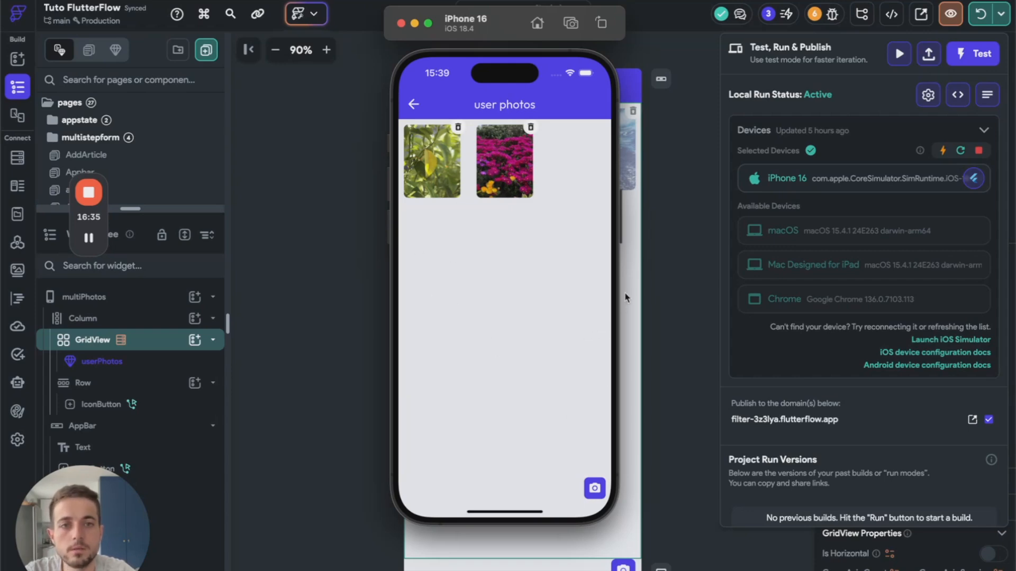
left_click(655, 297)
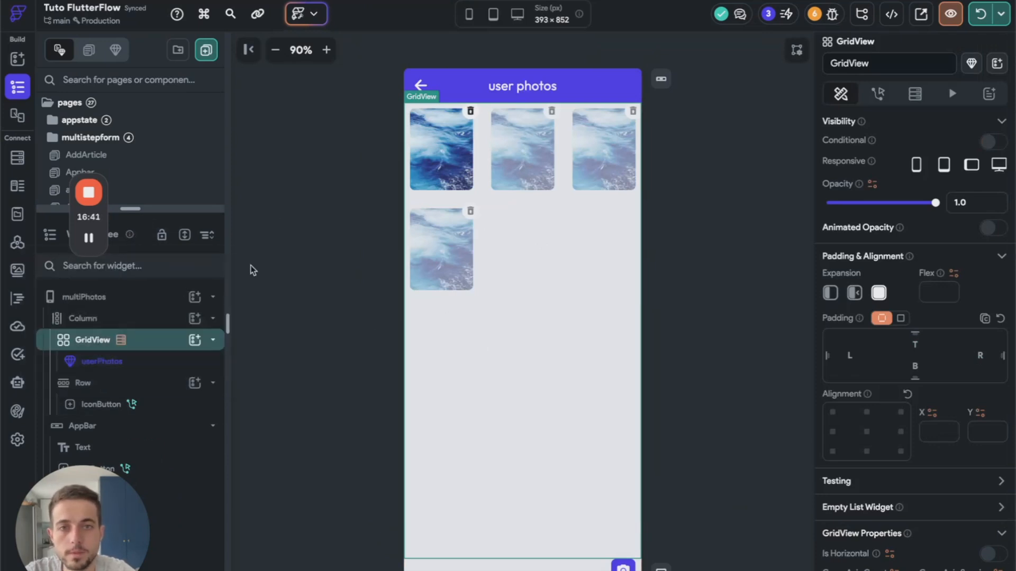
left_click(103, 361)
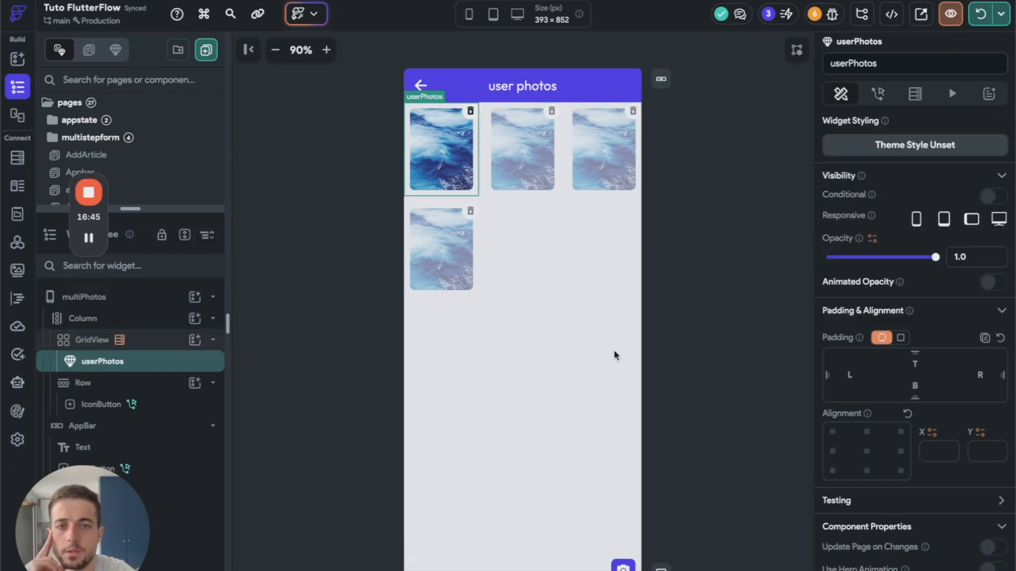
left_click(466, 115)
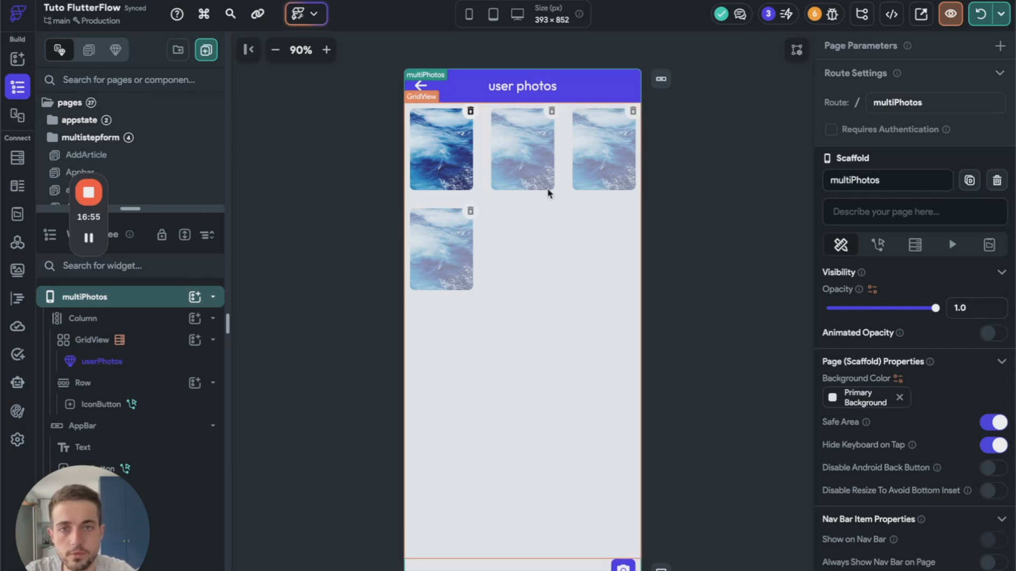
left_click(168, 352)
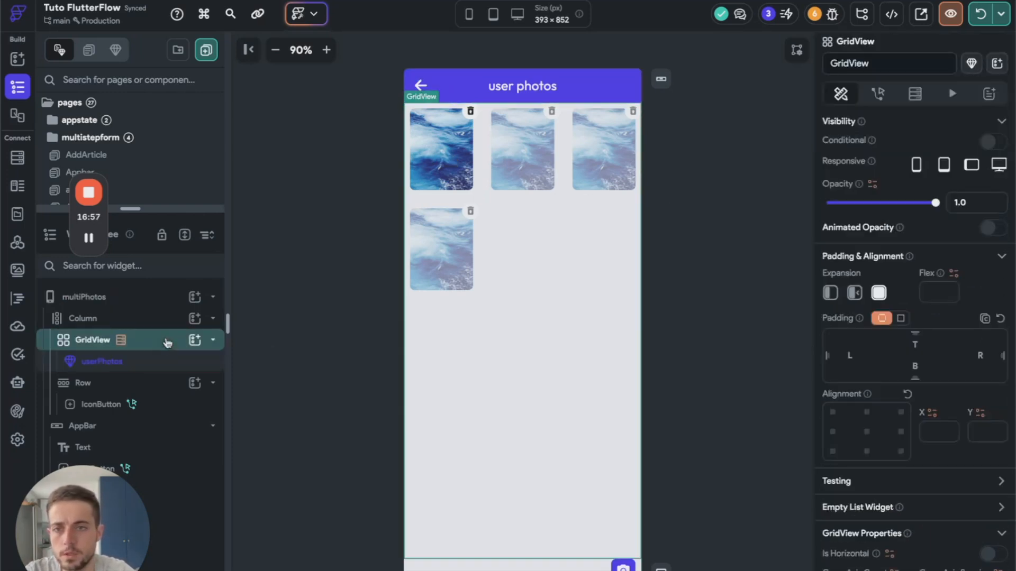
scroll(985, 423, "down", 6)
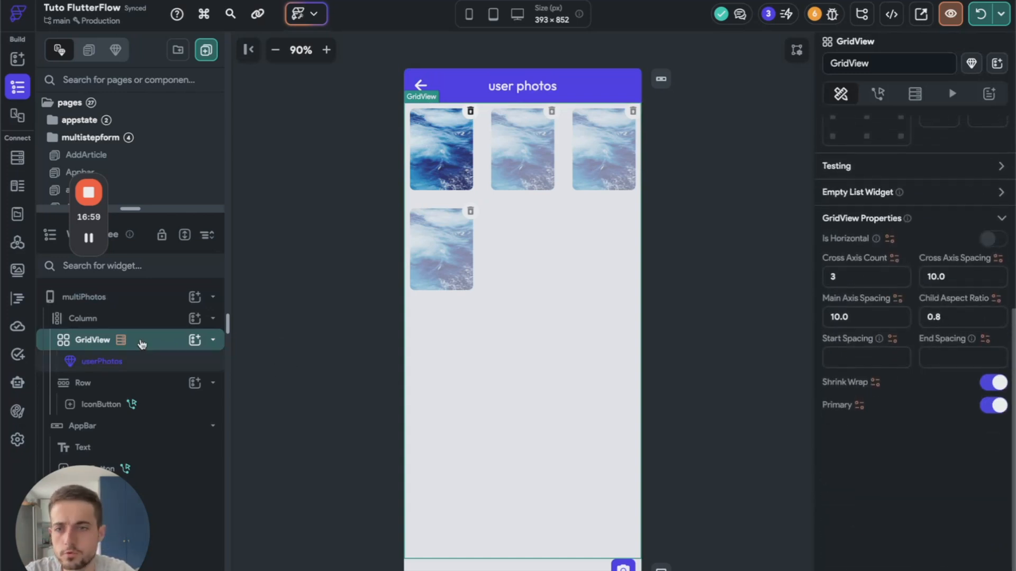
left_click(144, 361)
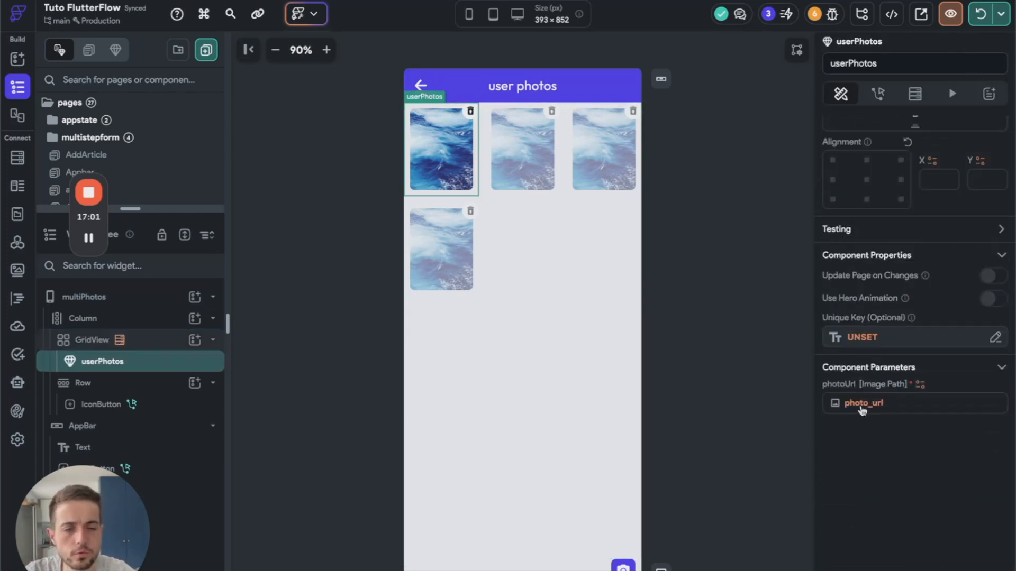
scroll(828, 400, "up", 5)
scroll(831, 401, "down", 4)
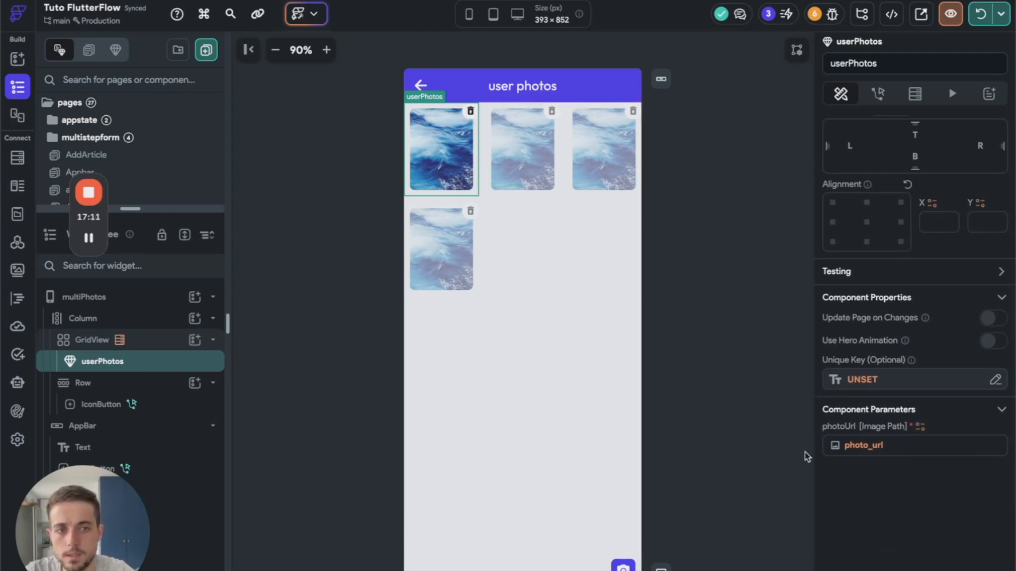
scroll(887, 492, "up", 1)
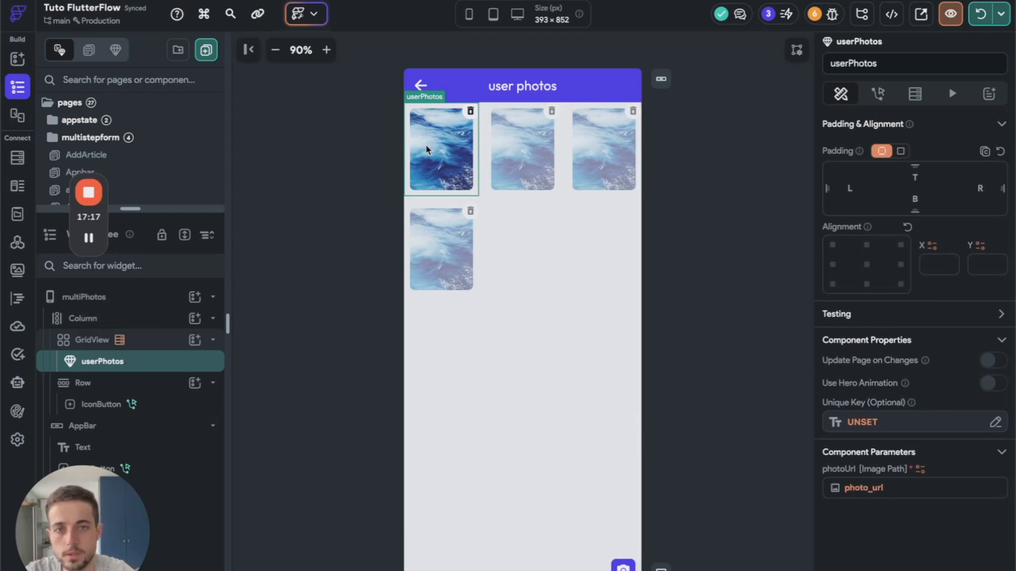
Open the userPhotos component for editing and rename its photoUrl parameter to photoDocument
double_click(423, 159)
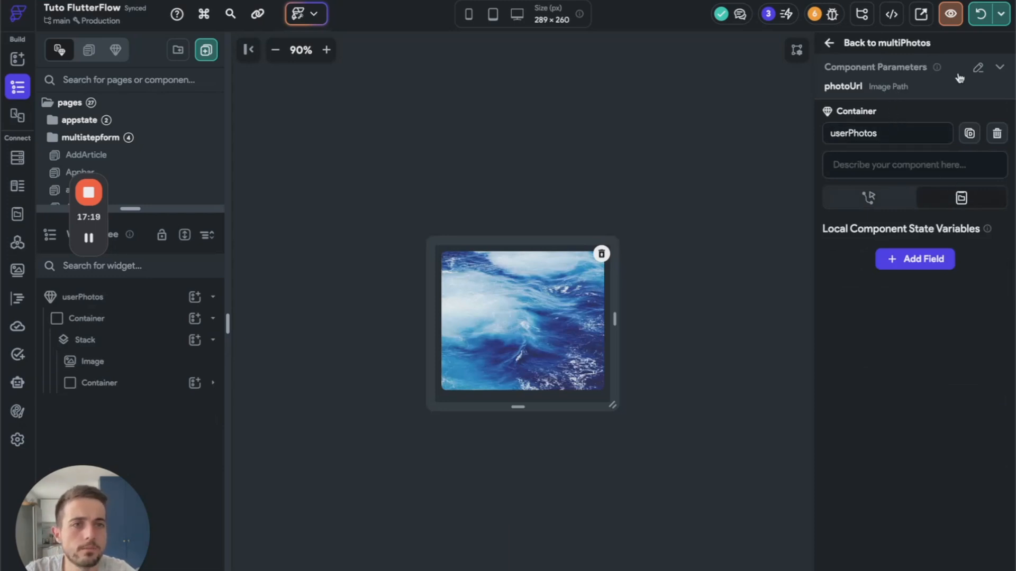
left_click(977, 69)
left_click(875, 147)
left_click(887, 191)
key("BackSpace")
key("BackSpace")
type("Document")
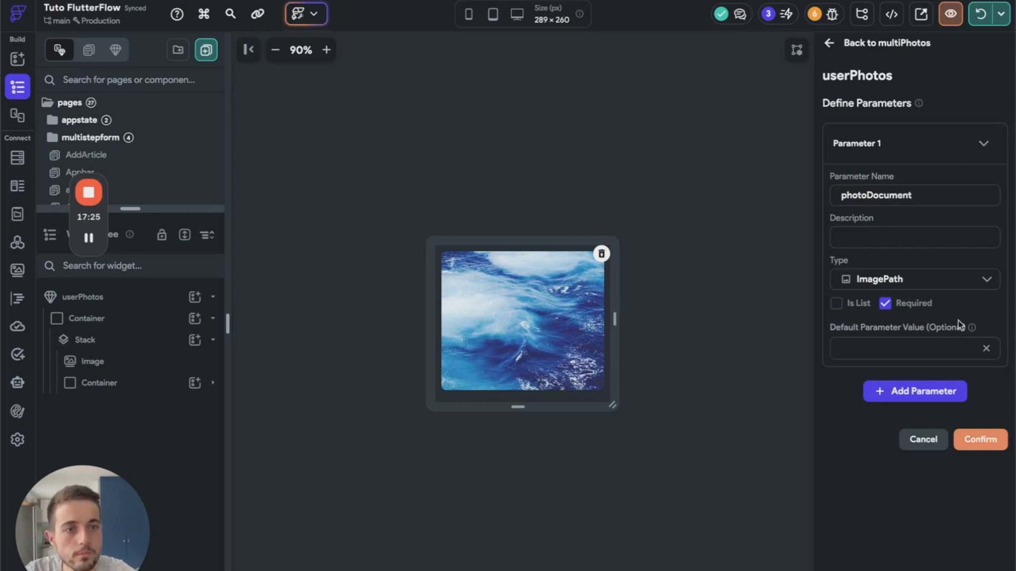
Set the photoDocument parameter's type to Document with the my_photos collection and confirm the parameter changes
left_click(944, 280)
type("dp")
key("BackSpace")
type("oce")
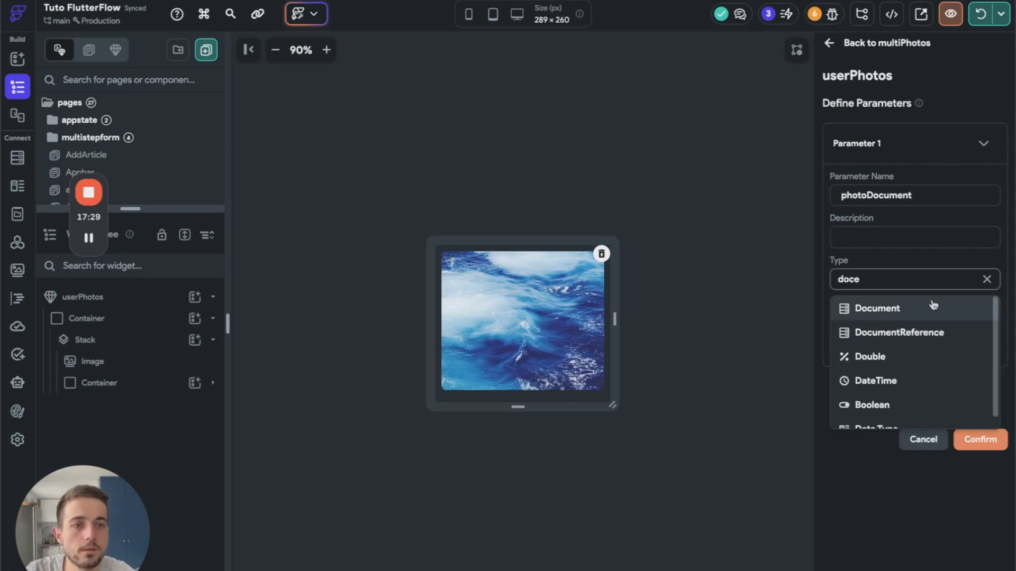
left_click(933, 307)
left_click(900, 345)
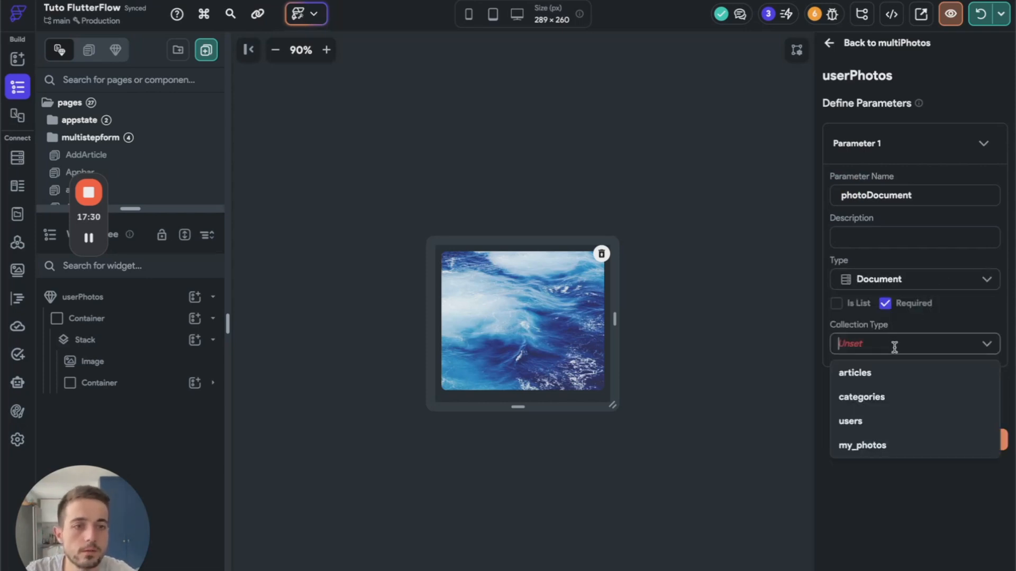
left_click(887, 444)
left_click(988, 438)
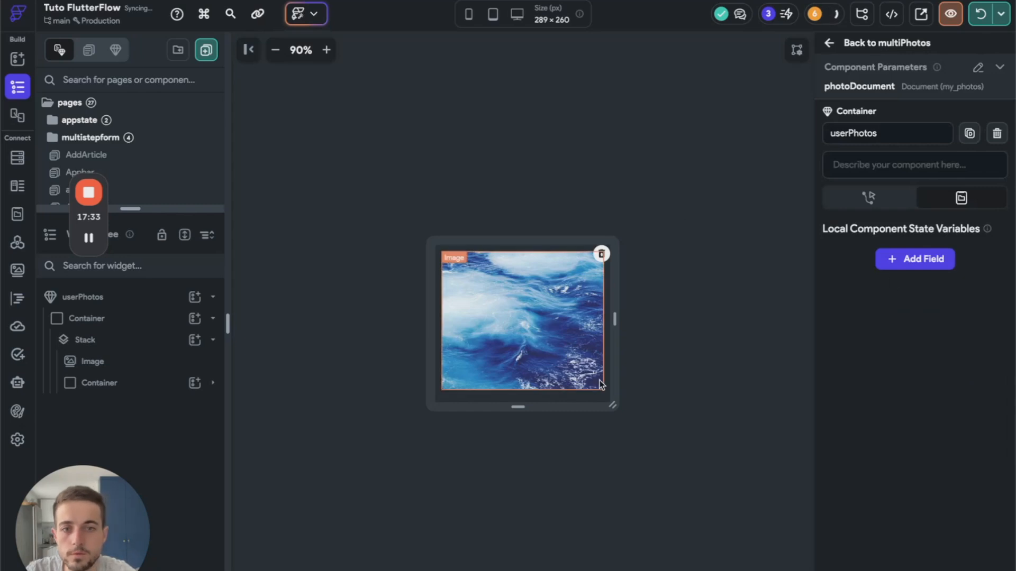
Bind the Image widget's path to the photo_url property of the photoDocument parameter
left_click(480, 357)
scroll(963, 549, "down", 6)
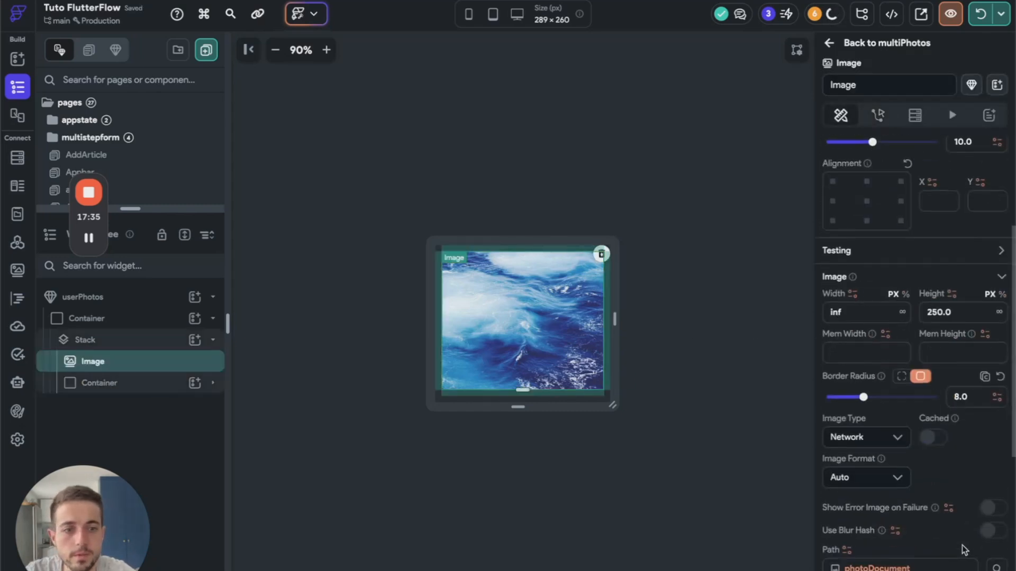
left_click(889, 423)
left_click(687, 418)
left_click(678, 450)
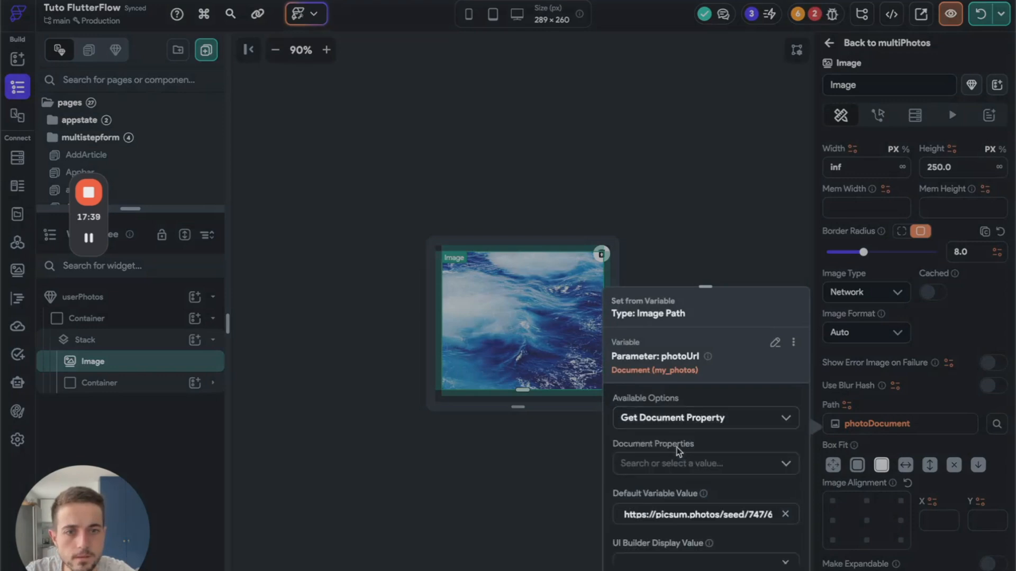
left_click(685, 461)
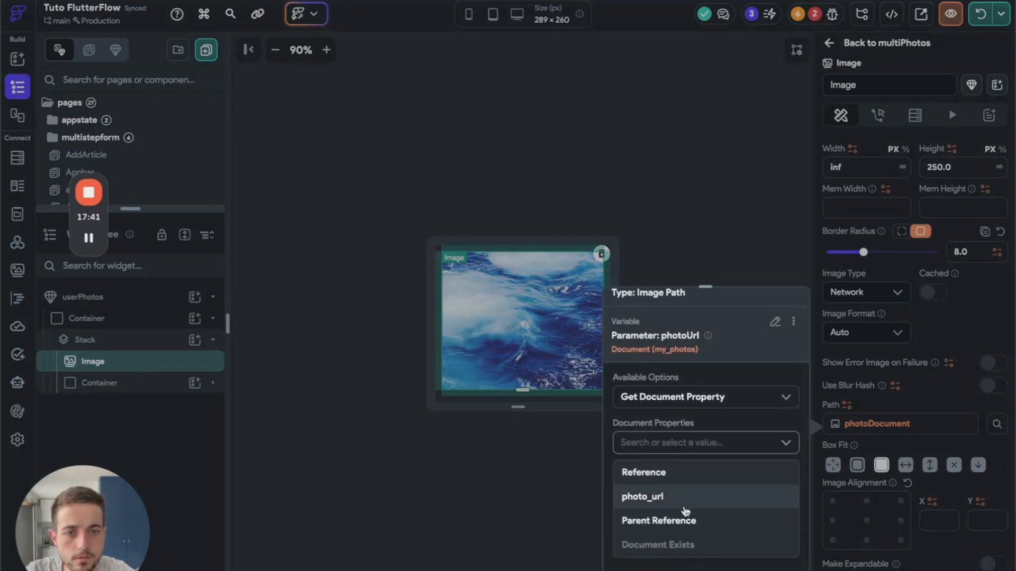
left_click(681, 495)
left_click(770, 568)
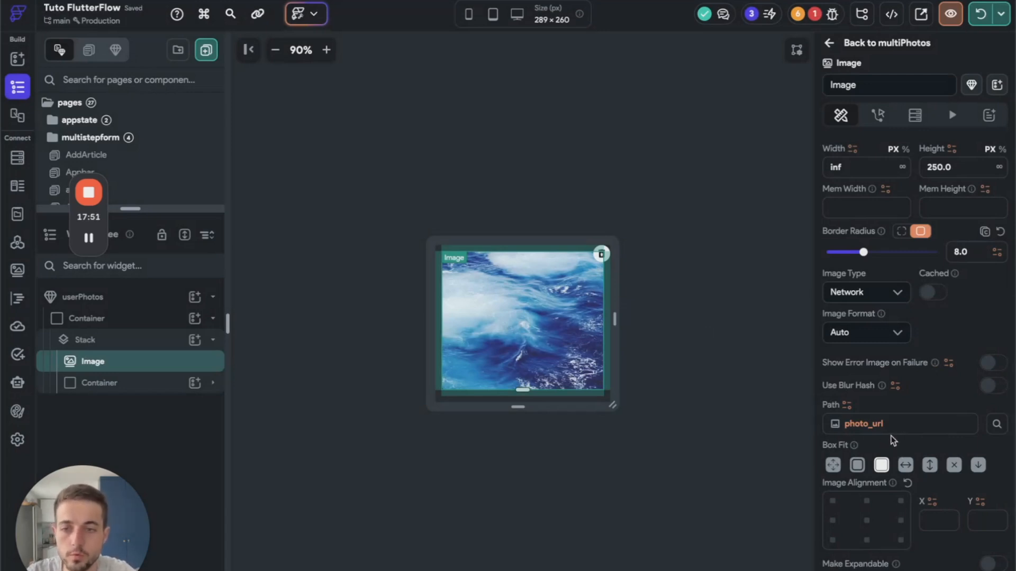
Review the Image path's variable binding and its available document properties, leaving photo_url selected
left_click(890, 424)
left_click(725, 419)
left_click(708, 459)
left_click(688, 457)
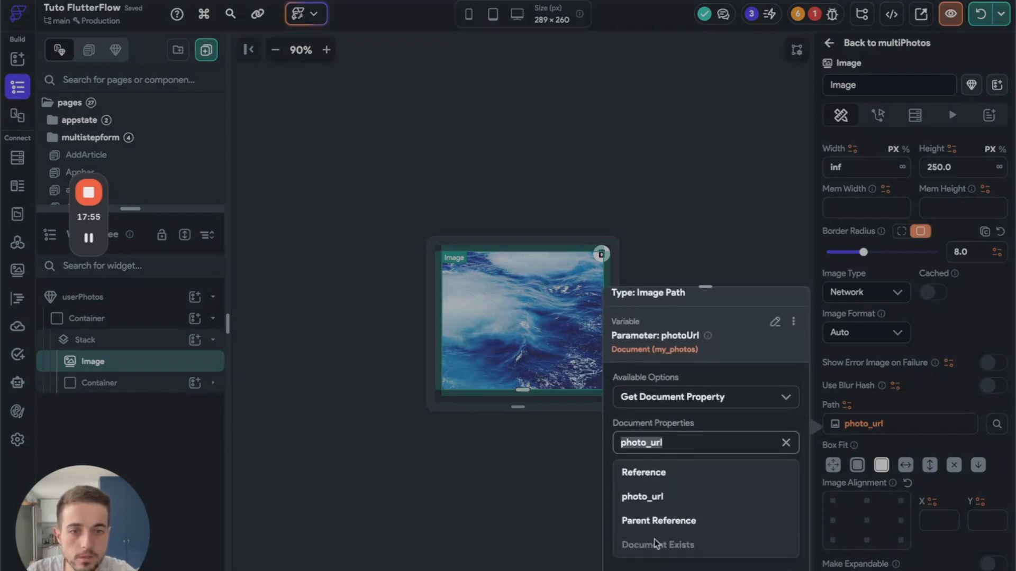
left_click(597, 543)
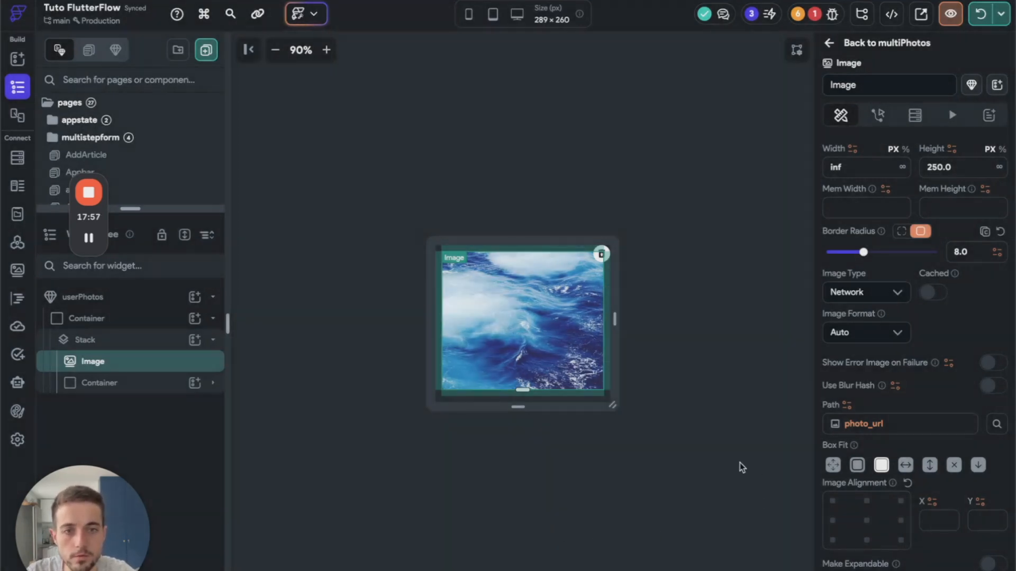
left_click(740, 463)
Select the container around the trash icon and open its Action Flow Editor with an On Tap trigger
left_click(601, 255)
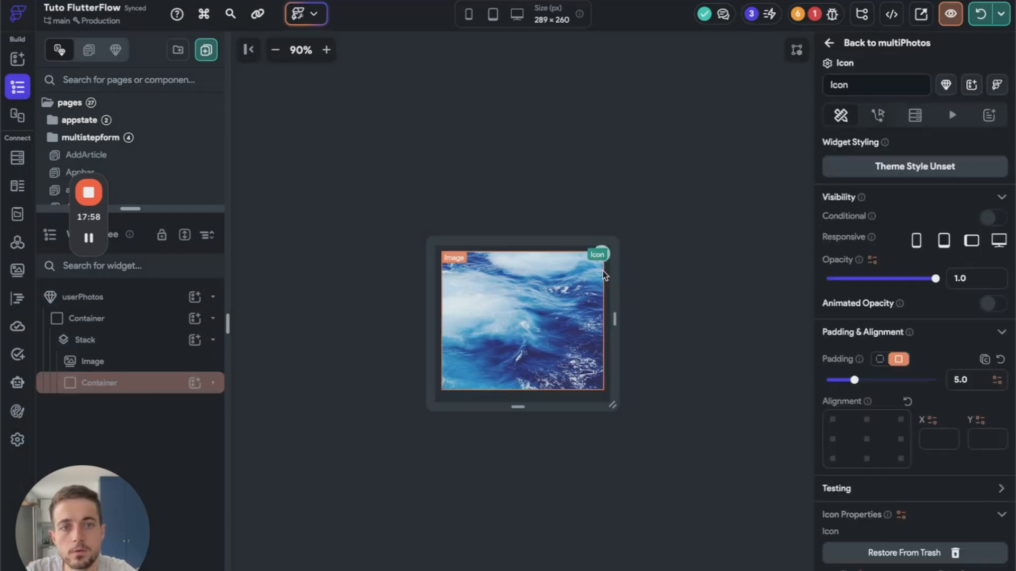
left_click(655, 237)
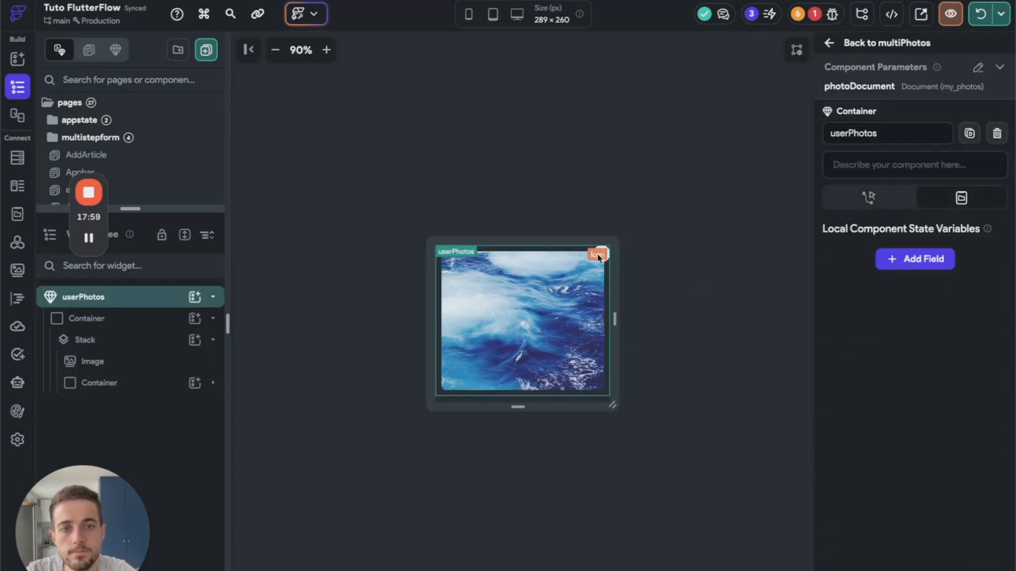
left_click(143, 384)
left_click(878, 115)
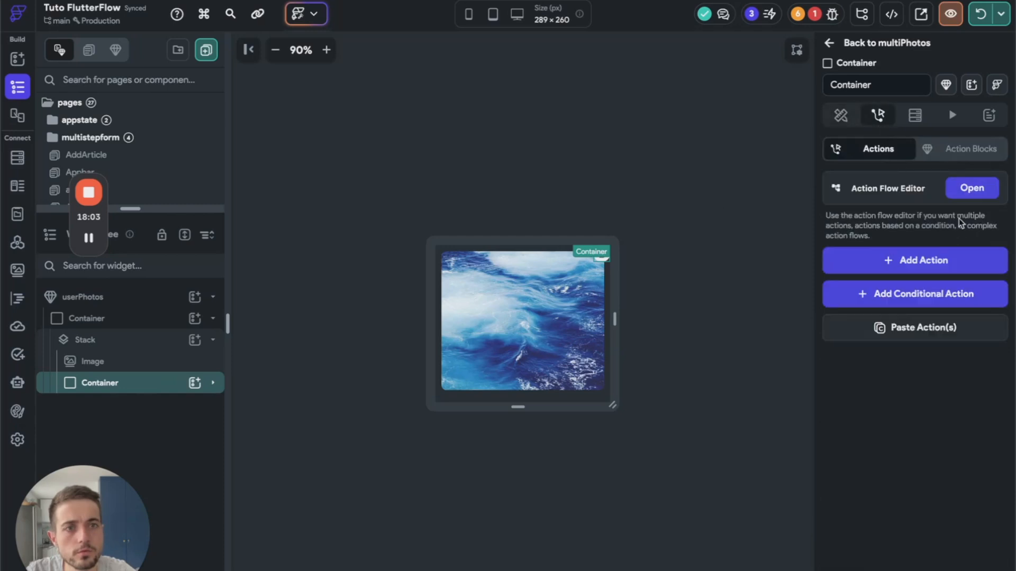
left_click(972, 188)
left_click(420, 217)
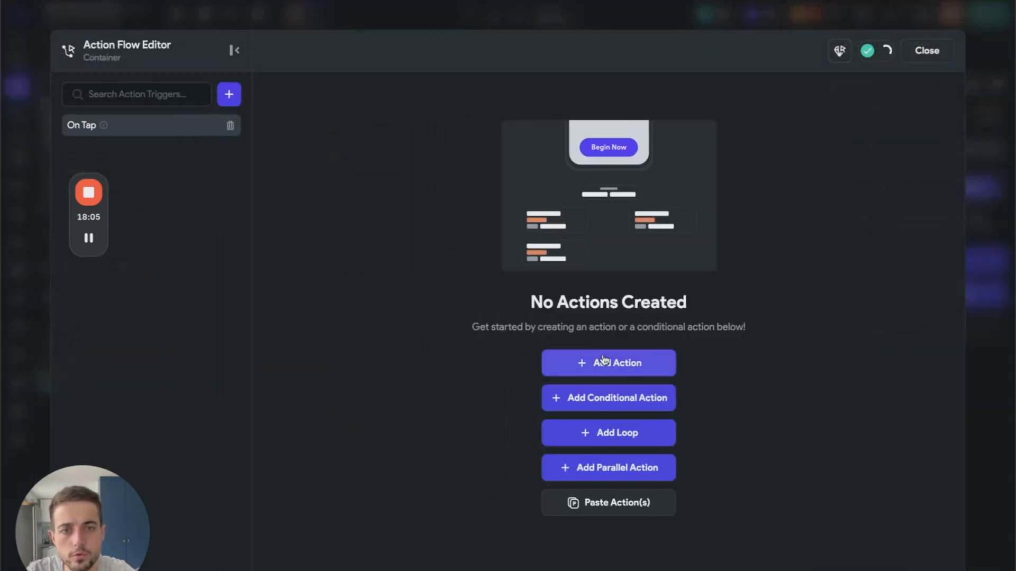
Add a first action to the On Tap flow and search the available actions for "dele" and "remove"
left_click(602, 361)
type("dele")
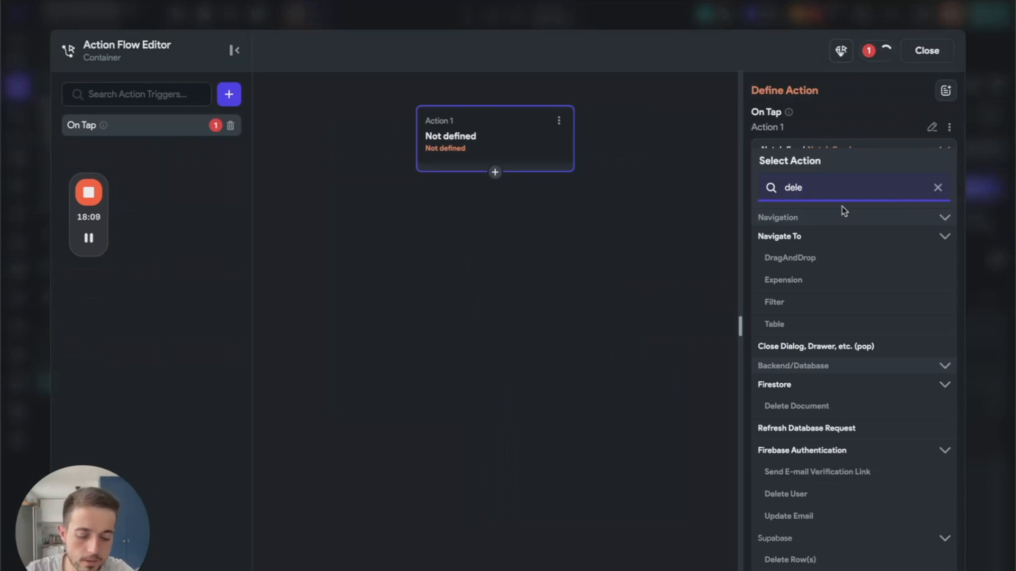
key("BackSpace")
key("BackSpace")
key("BackSpace")
key("BackSpace")
type("remove")
scroll(884, 414, "down", 1)
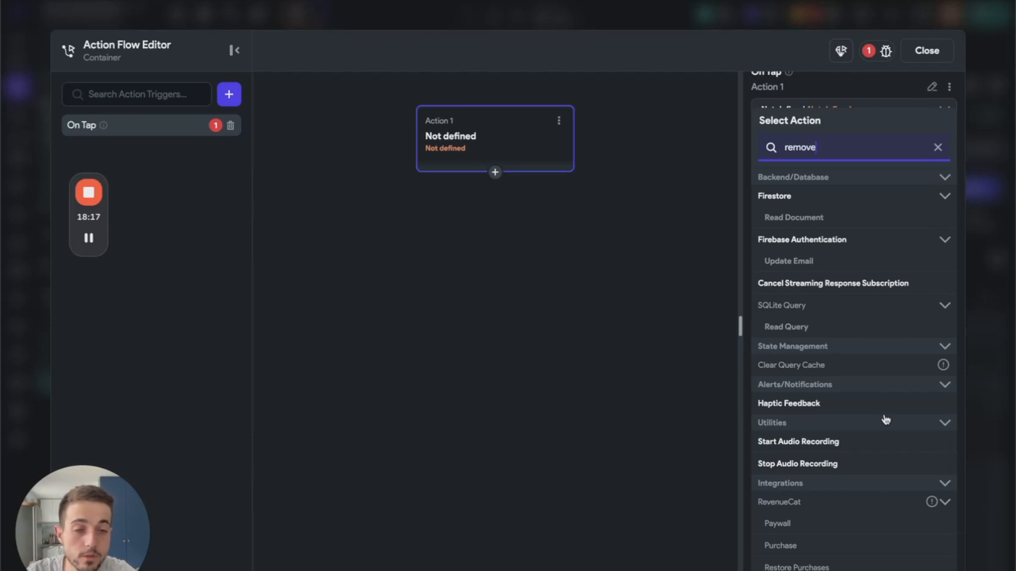
scroll(886, 420, "down", 1)
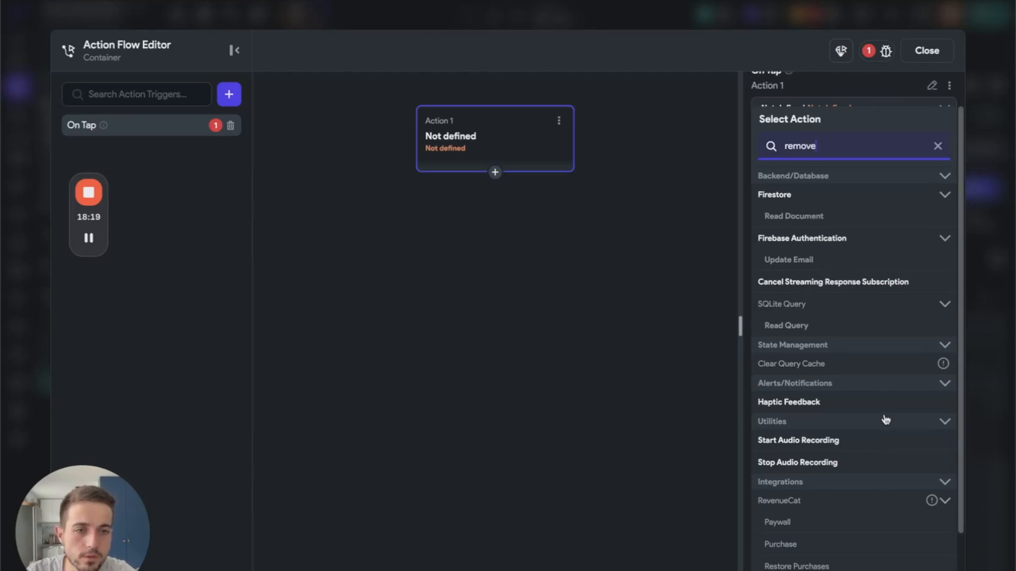
scroll(886, 419, "down", 2)
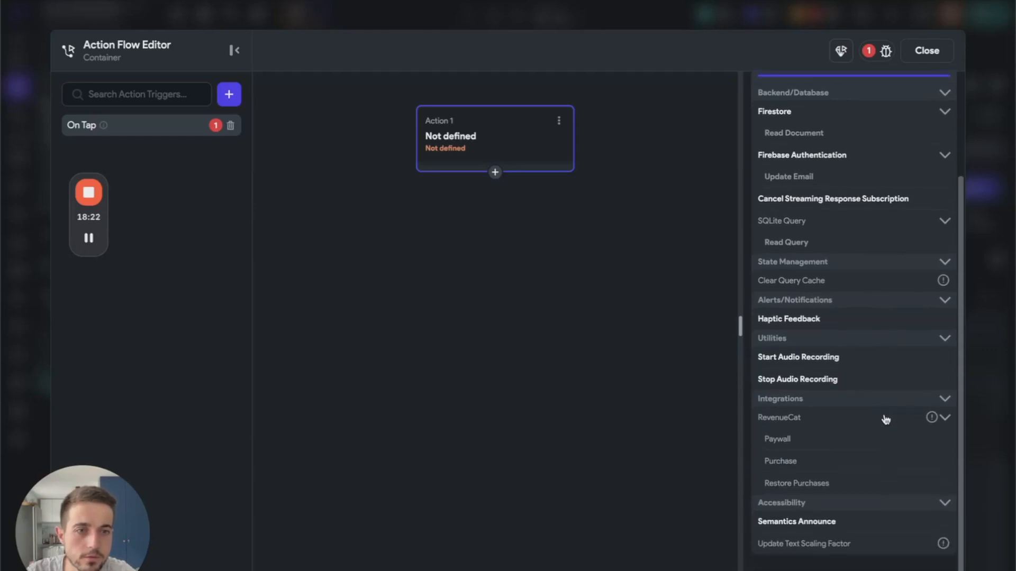
scroll(886, 420, "up", 2)
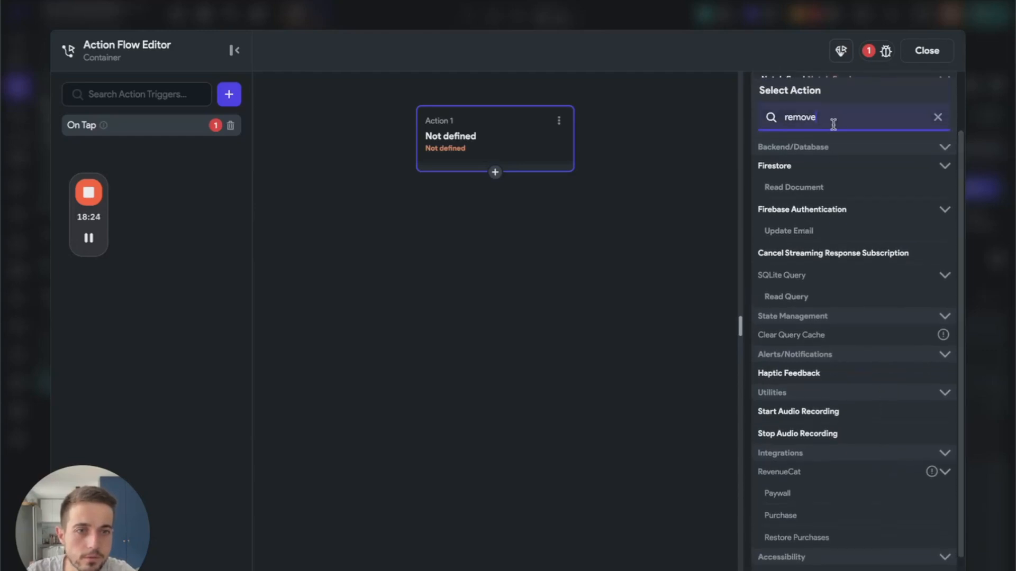
Search the actions for "file" and "delete", and set Action 1 to Delete Data
left_click_drag(835, 114, 757, 117)
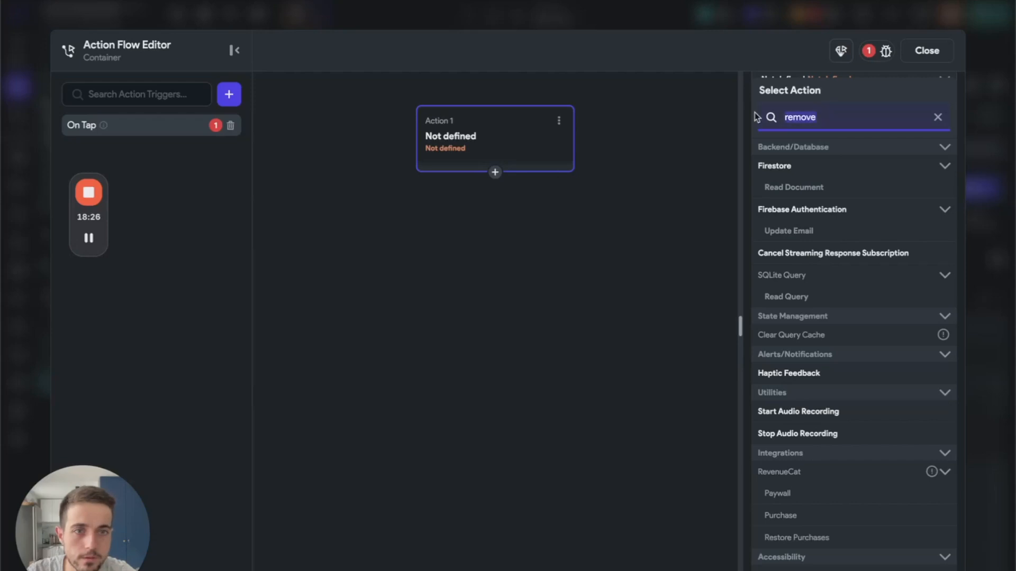
key("BackSpace")
type("file")
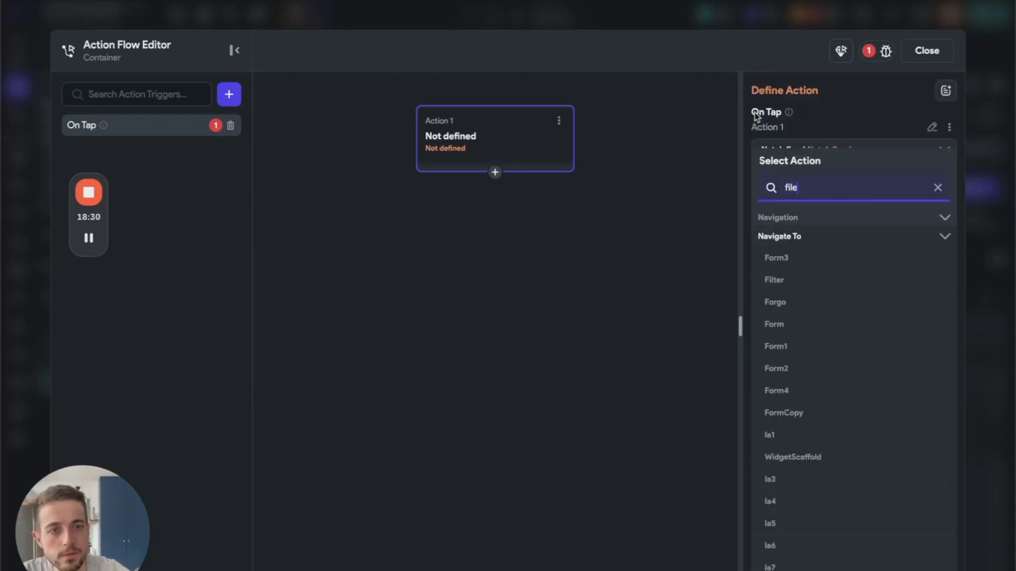
left_click(777, 236)
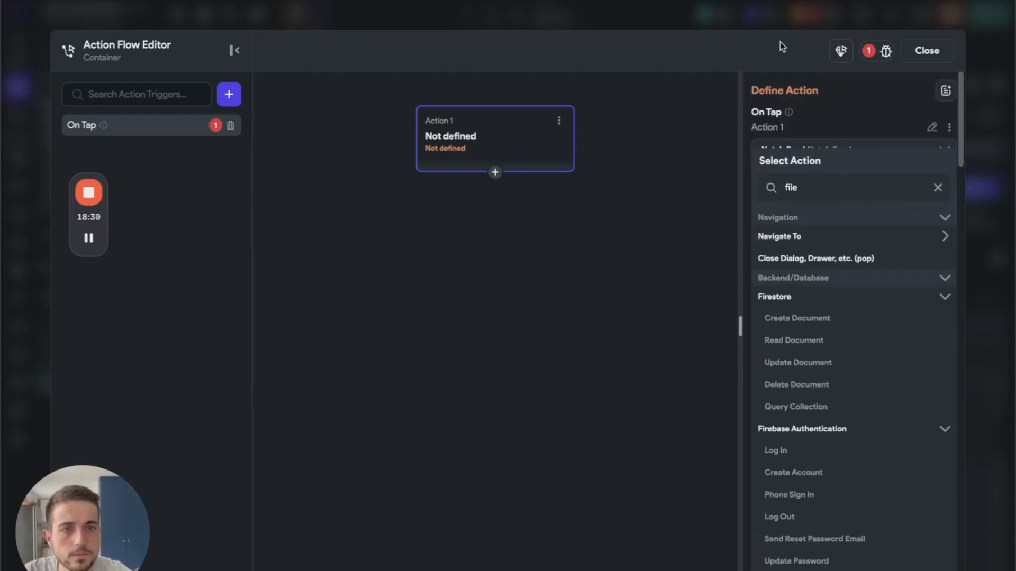
double_click(796, 189)
type("delete")
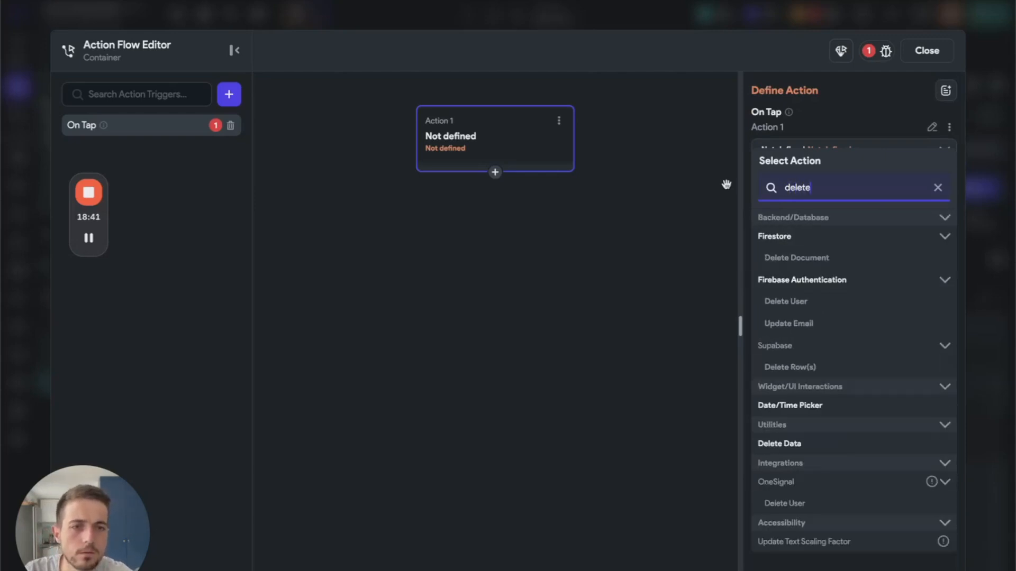
left_click(789, 444)
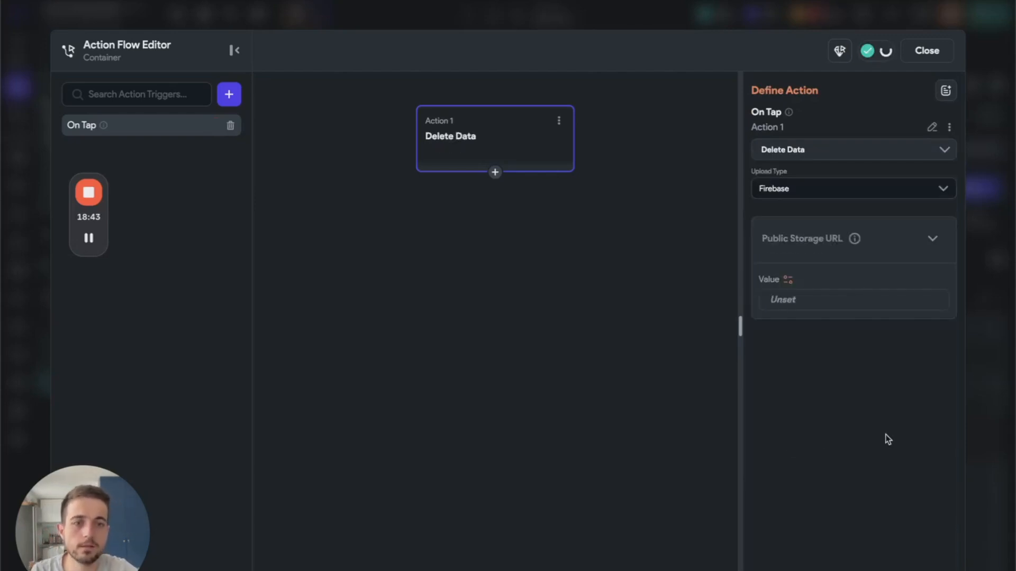
Bind the Delete Data action's Public Storage URL value to the photo_url property of the photoDocument parameter
left_click(788, 280)
left_click(642, 398)
left_click(617, 370)
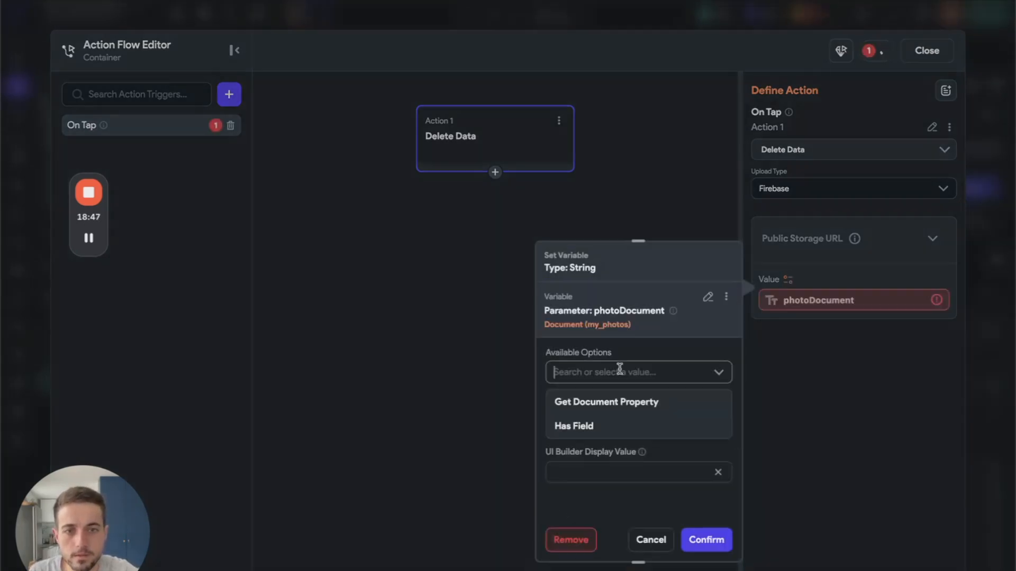
left_click(617, 404)
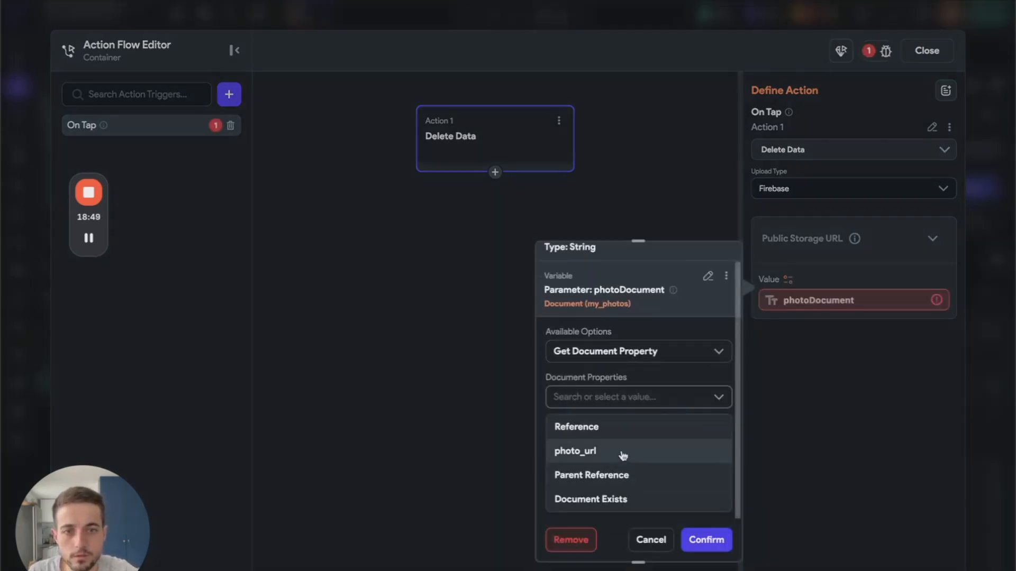
left_click(621, 453)
left_click(706, 540)
left_click(788, 304)
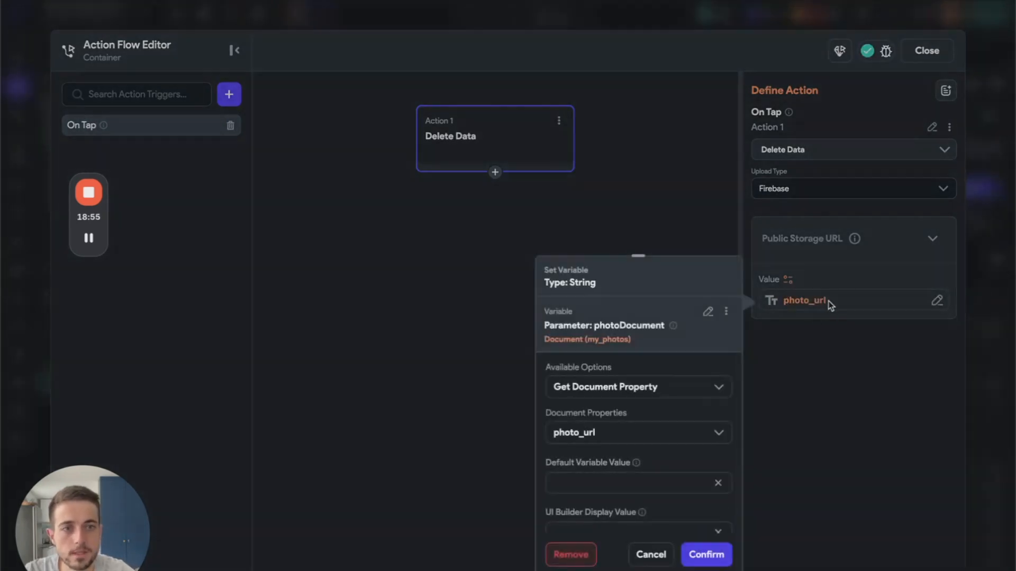
left_click(868, 342)
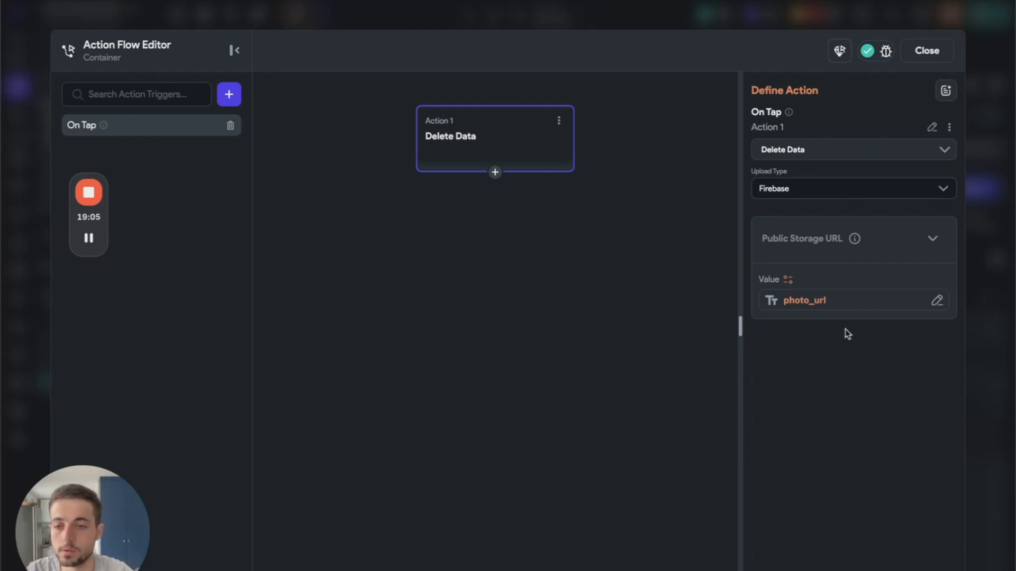
Add a second action after Delete Data and set it to the Firestore Delete Document action
left_click(495, 173)
left_click(513, 196)
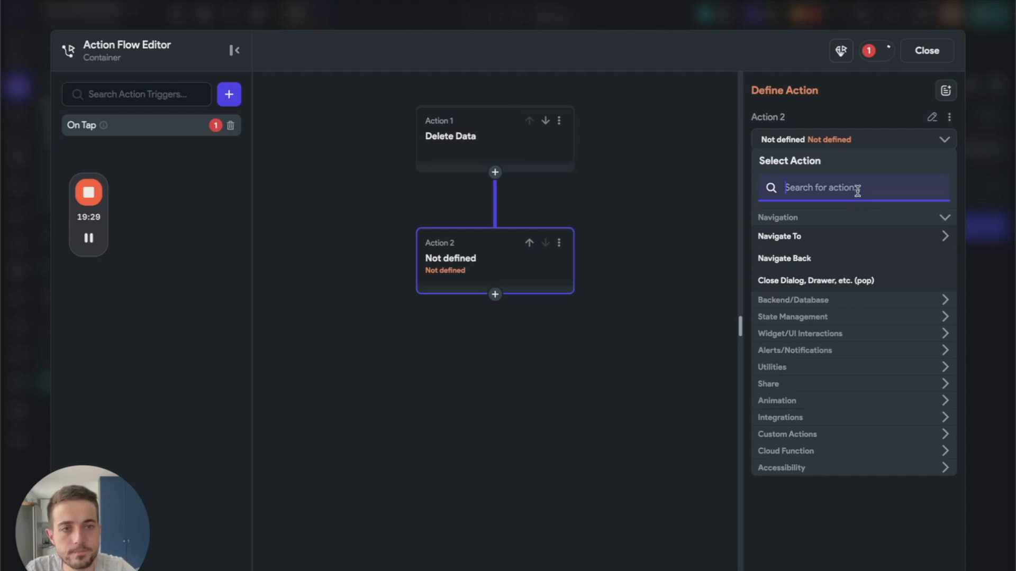
type("delete")
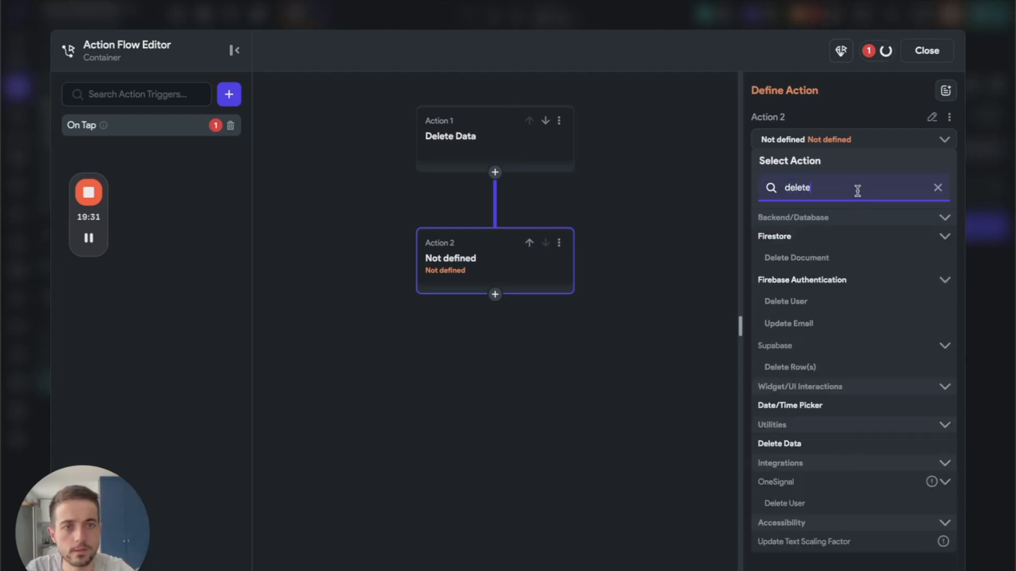
left_click(823, 257)
Set the Delete Document action's reference to the Reference property of photoDocument and leave the Action Flow Editor
left_click(821, 189)
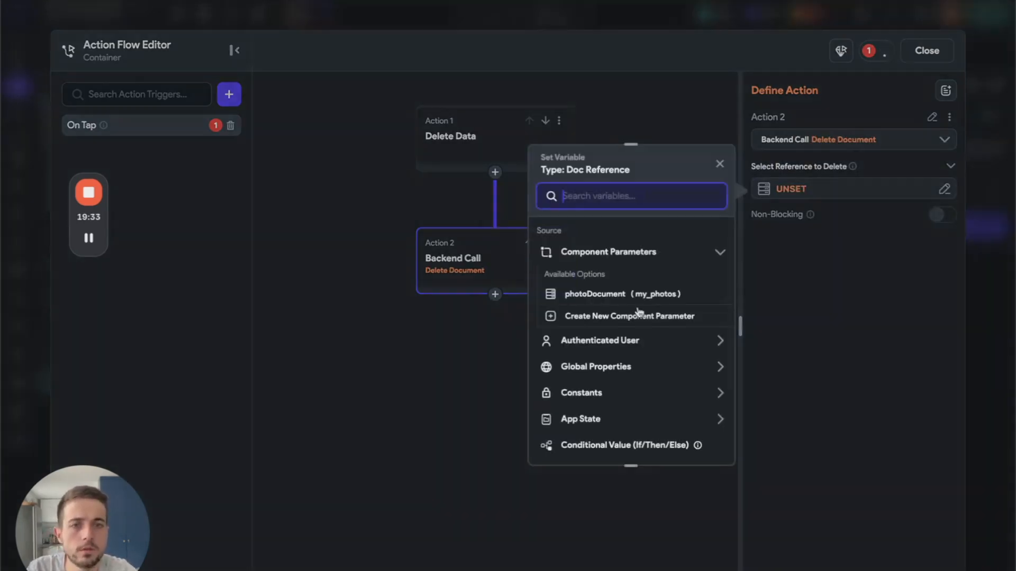
left_click(588, 295)
left_click(600, 275)
left_click(595, 309)
left_click(594, 320)
left_click(596, 351)
left_click(707, 453)
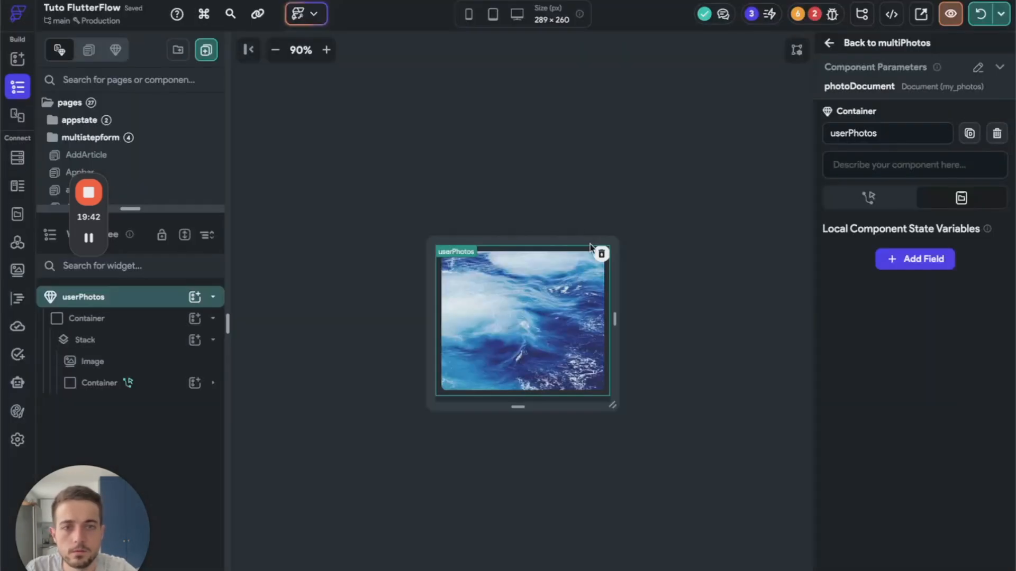
Select the container around the trash icon and check its On Tap actions
left_click(599, 253)
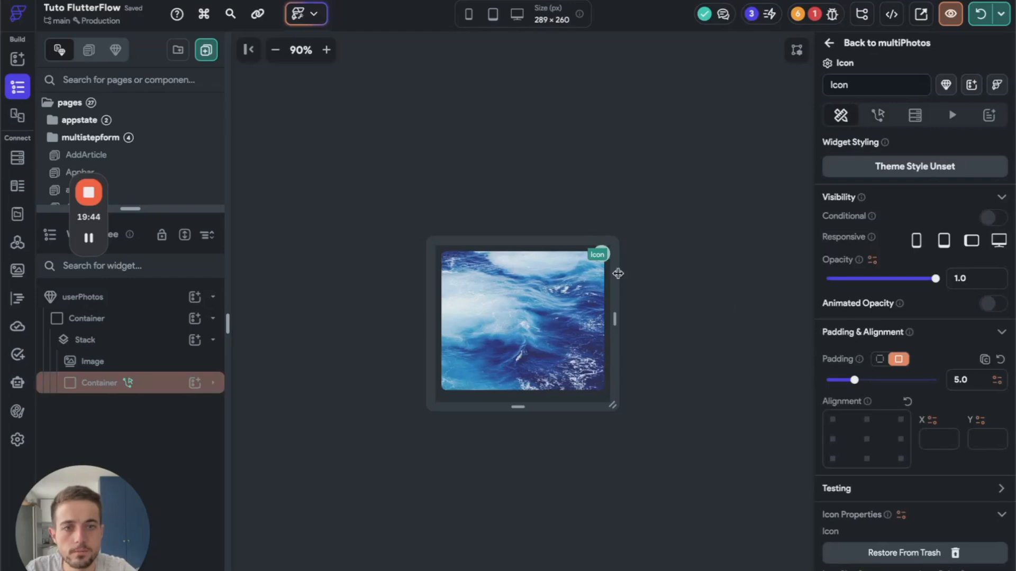
left_click(636, 290)
left_click(129, 383)
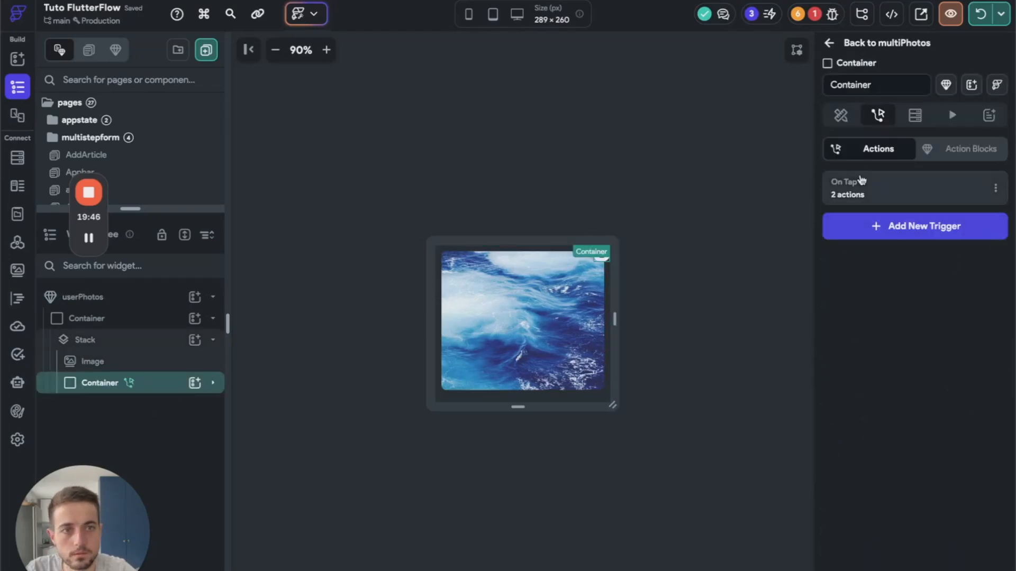
left_click(863, 183)
Switch to the Firebase console and examine the files in the user's uploads folder in Storage
key("ctrl+Left")
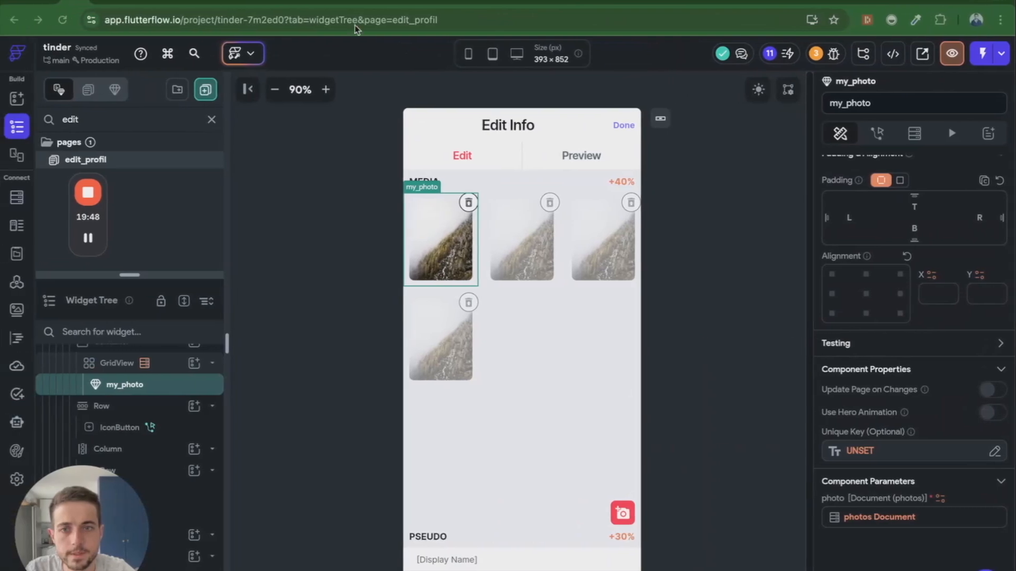
left_click(183, 2)
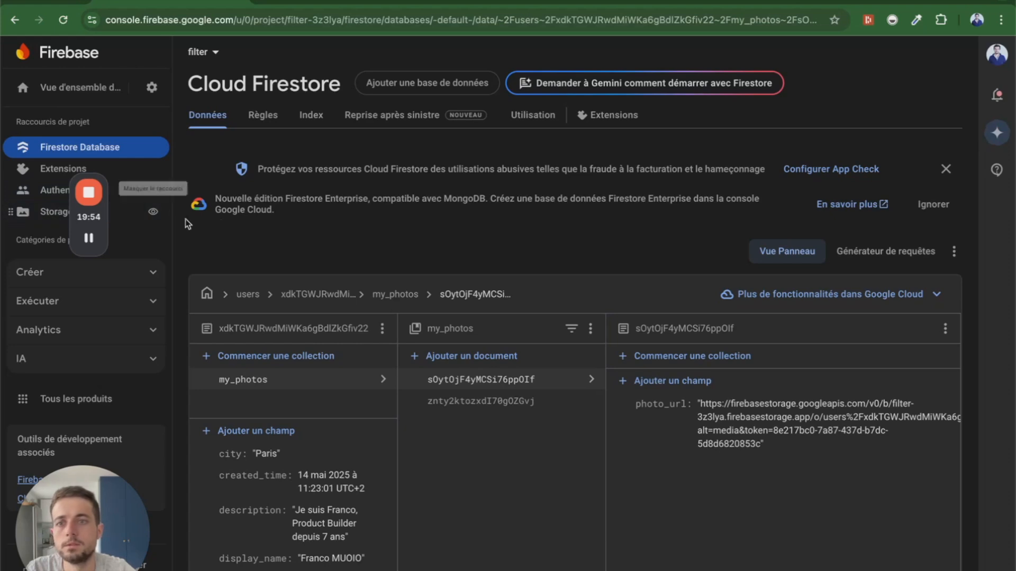
left_click(54, 218)
left_click(292, 320)
left_click(349, 318)
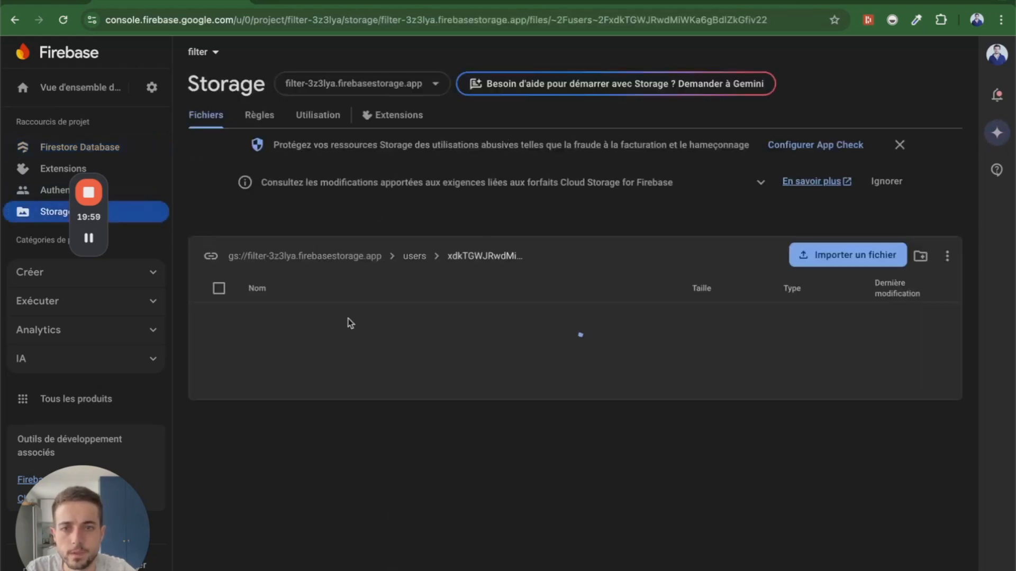
left_click(312, 320)
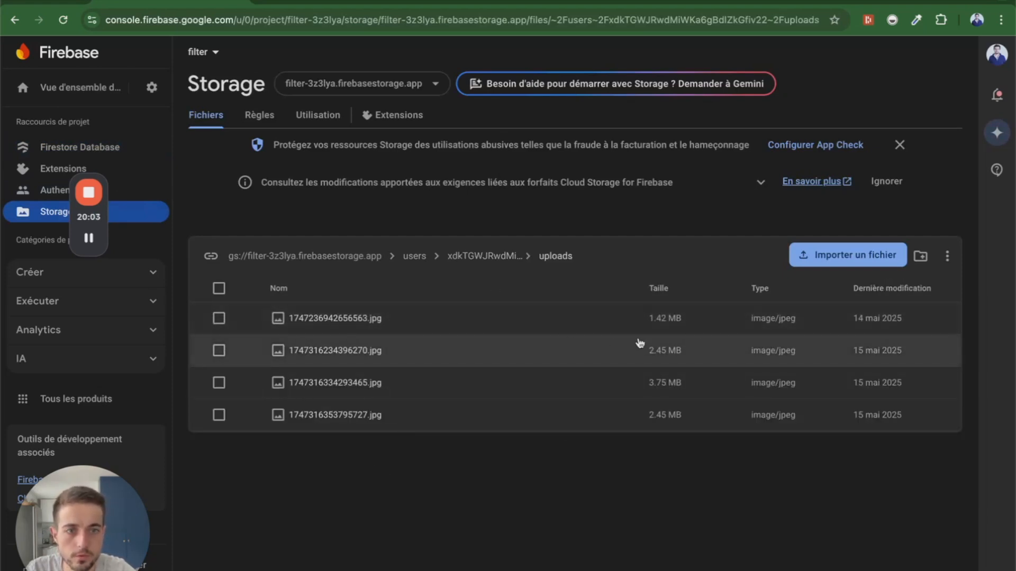
Open the my_photos subcollection of the second users document in Firestore Database to examine its documents
left_click(46, 148)
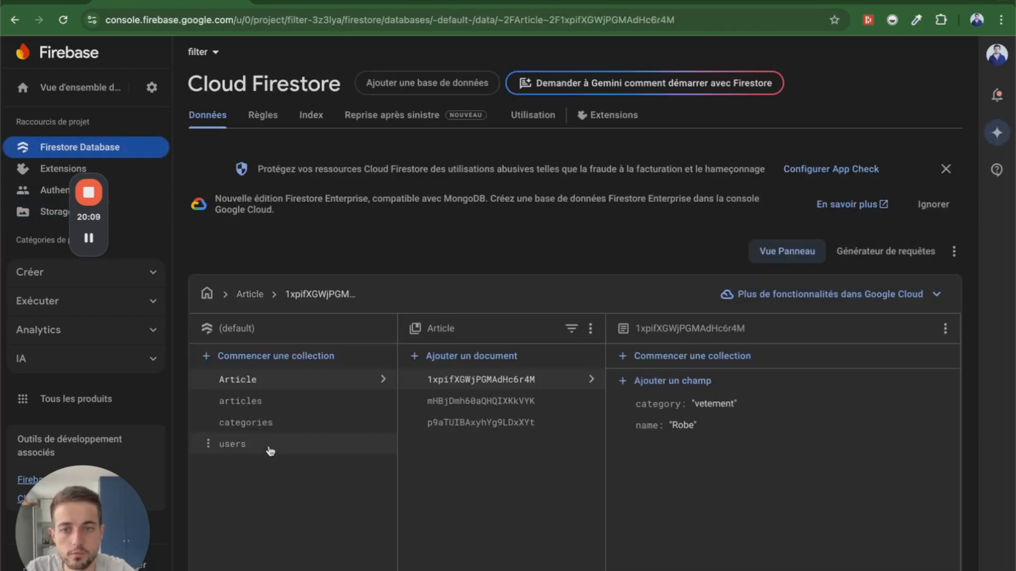
left_click(249, 444)
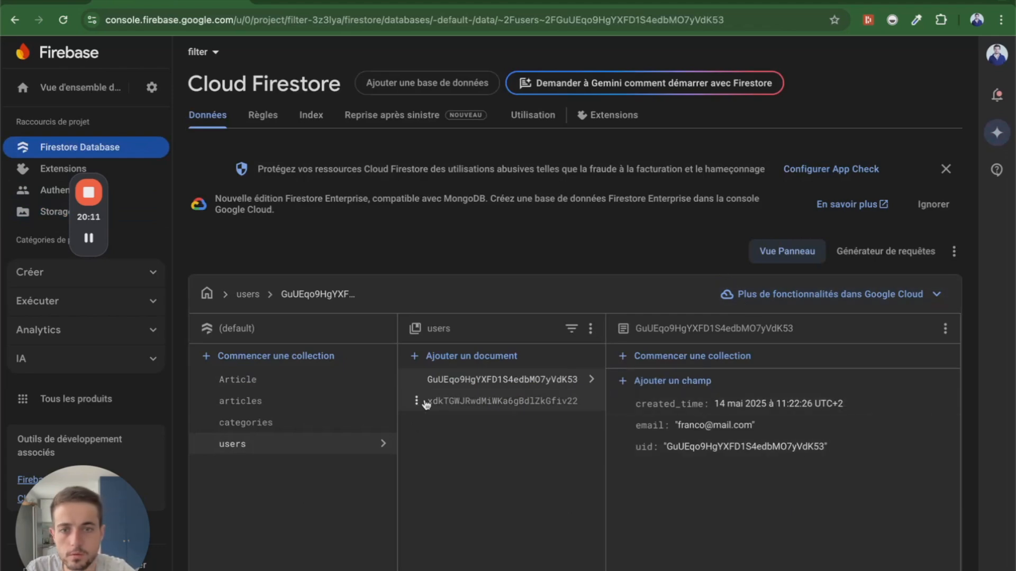
left_click(446, 409)
left_click(672, 381)
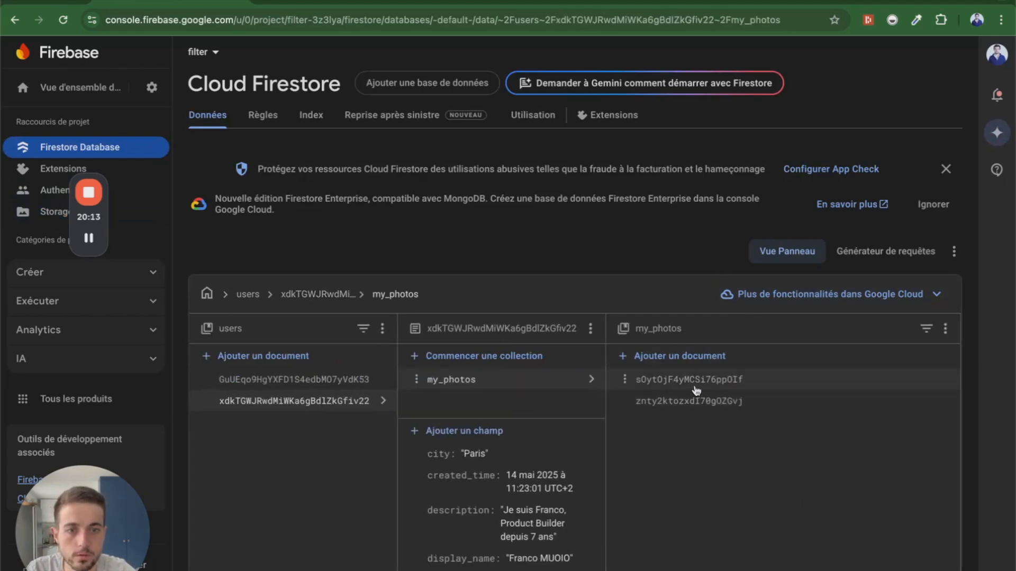
Switch back to FlutterFlow and go to the userPhotos component from its photoDocument parameter error in the project issues
key("ctrl+Right")
left_click(1012, 50)
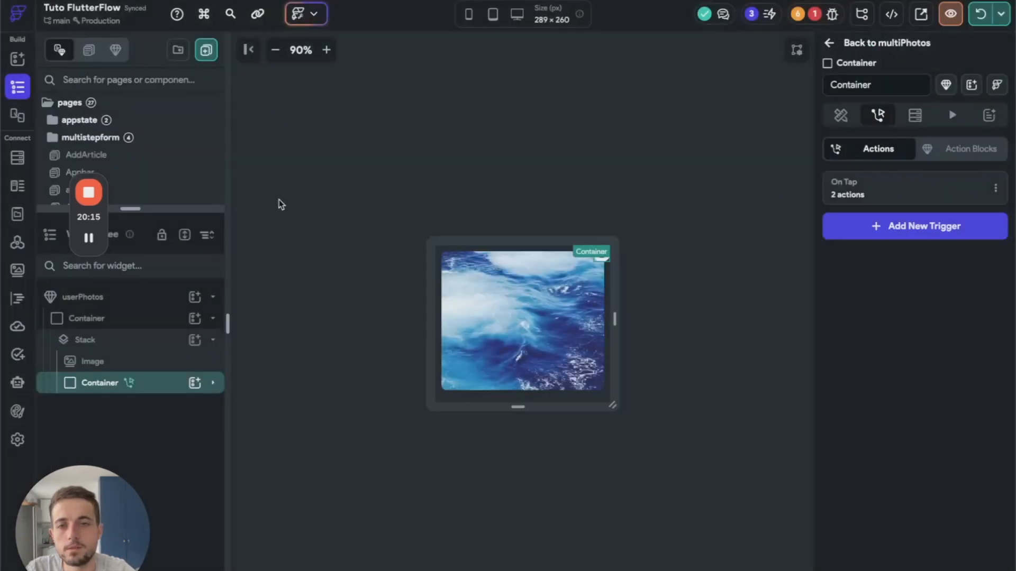
left_click(831, 14)
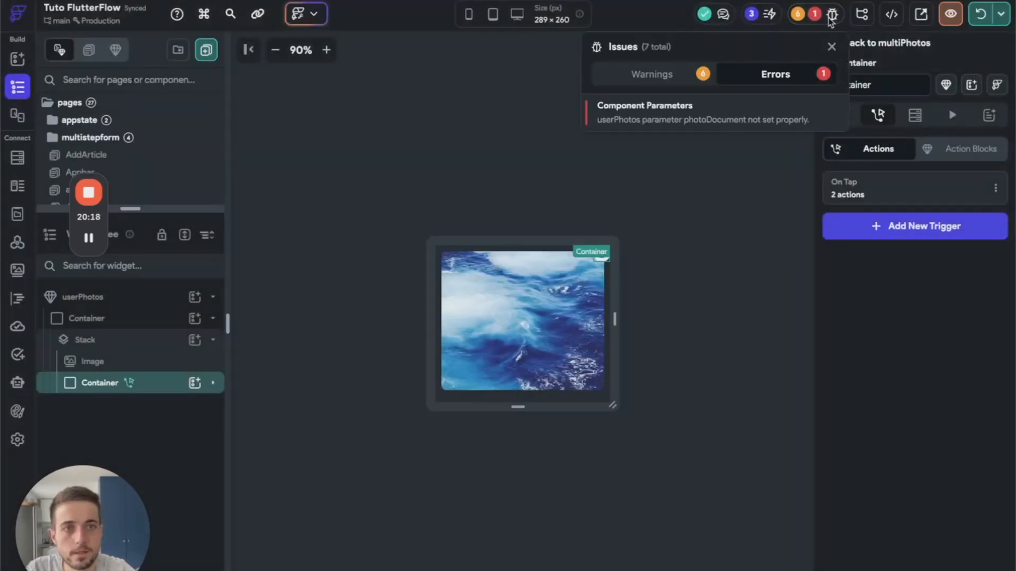
left_click(728, 115)
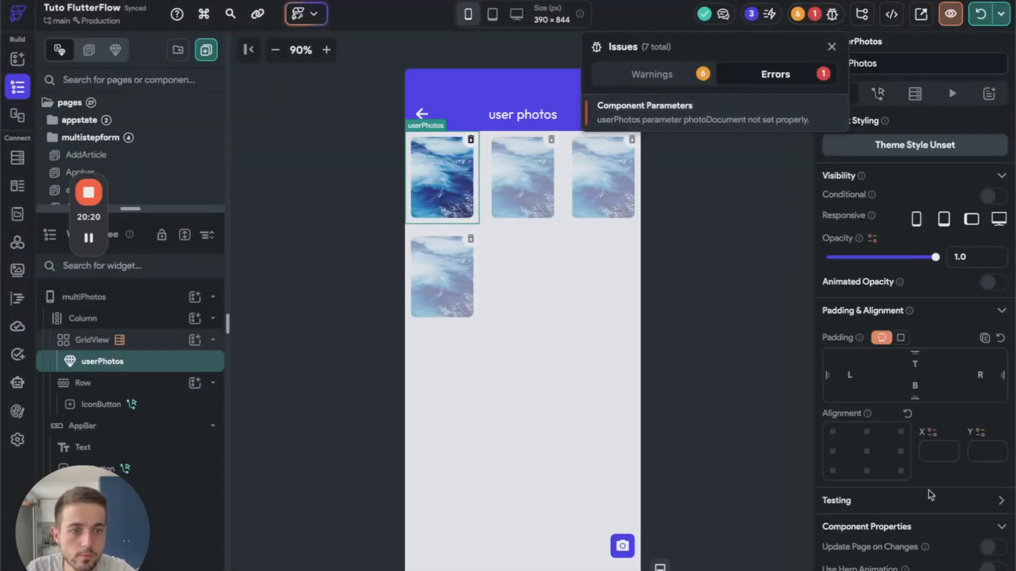
Set the userPhotos component's photoDocument parameter to the my_photos Document variable
left_click(931, 556)
scroll(931, 556, "down", 4)
left_click(846, 454)
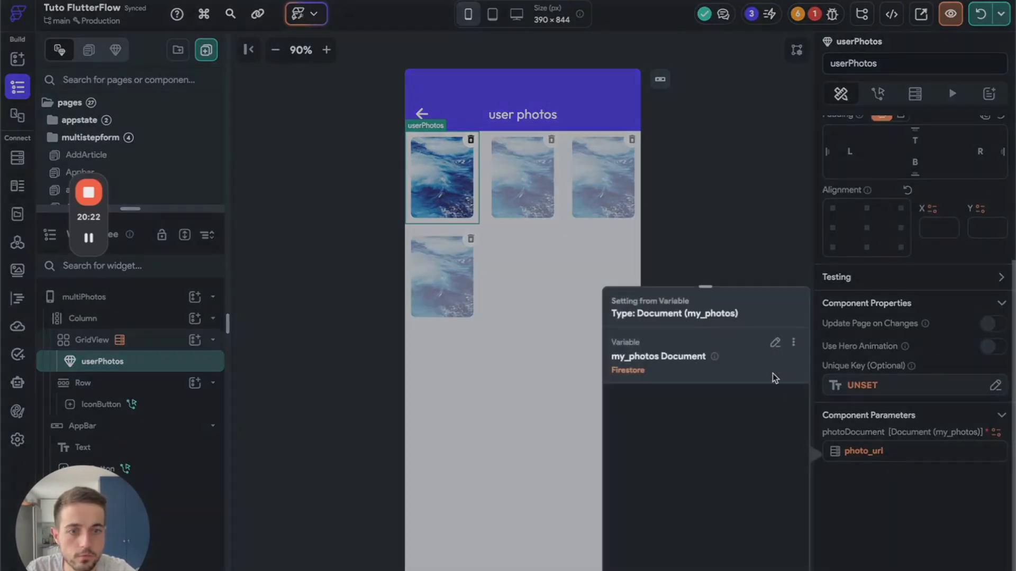
left_click(678, 463)
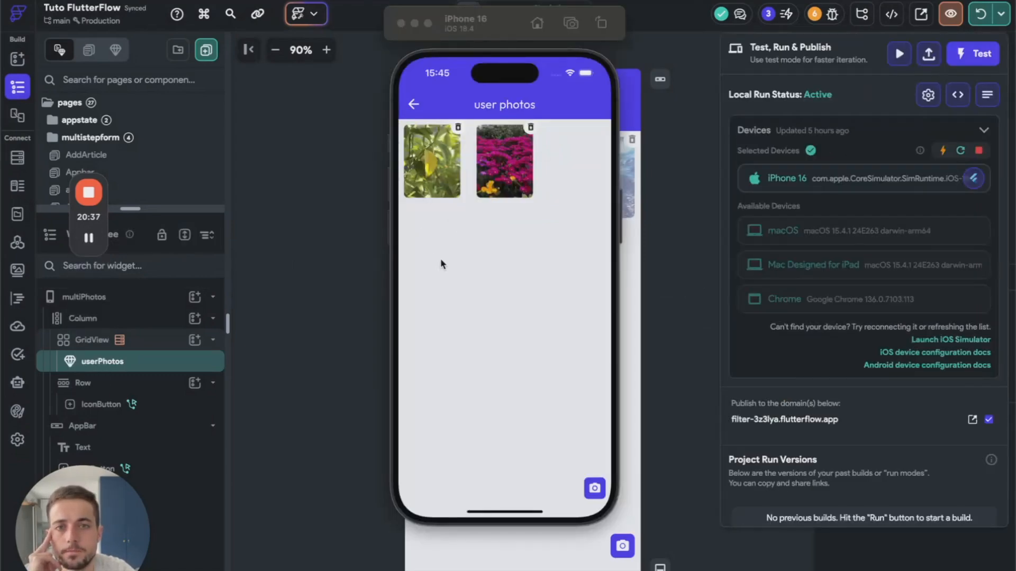
Delete the yellow-leaf photo in the iPhone 16 simulator and switch to the Firebase console
left_click(458, 129)
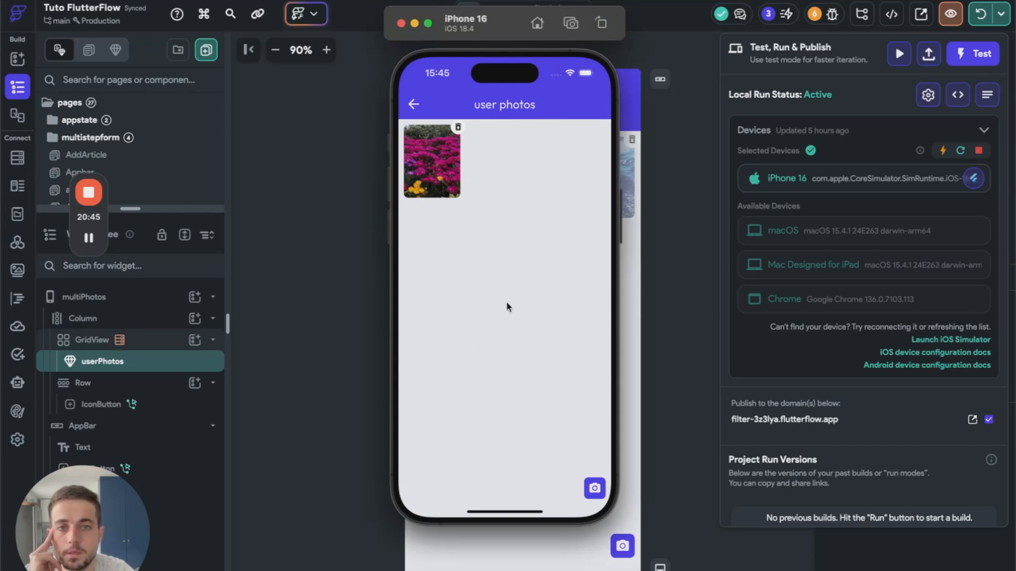
key("ctrl+Left")
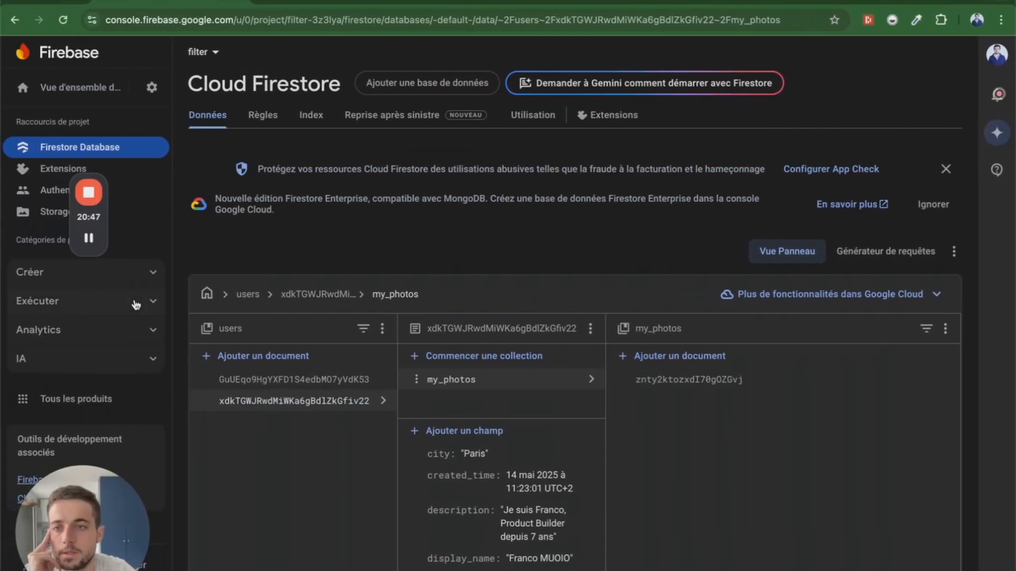
Open the user's uploads folder in Firebase Storage and preview 1747316334293465.jpg and 1747316234396270.jpg
left_click(47, 213)
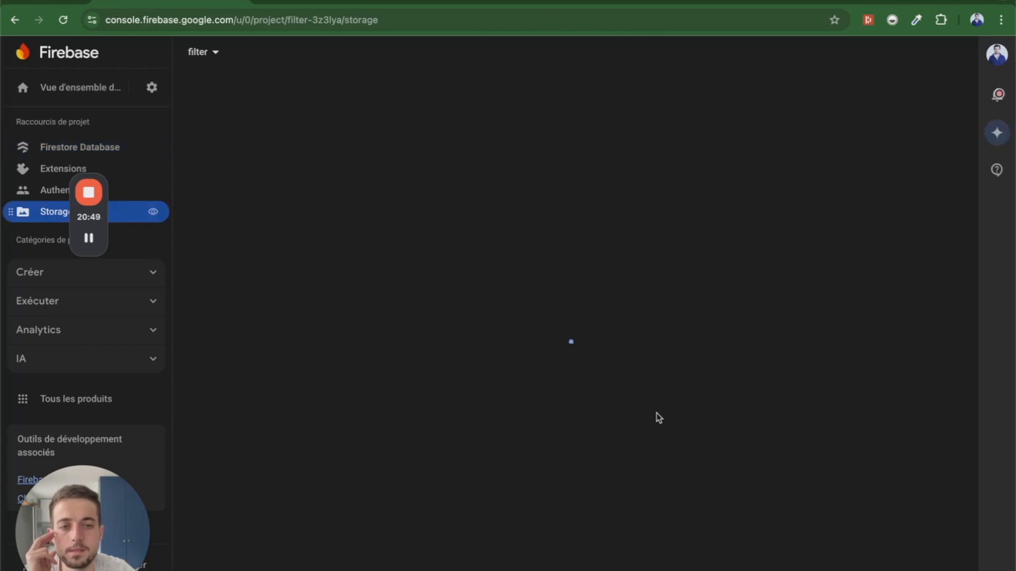
left_click(303, 327)
left_click(408, 323)
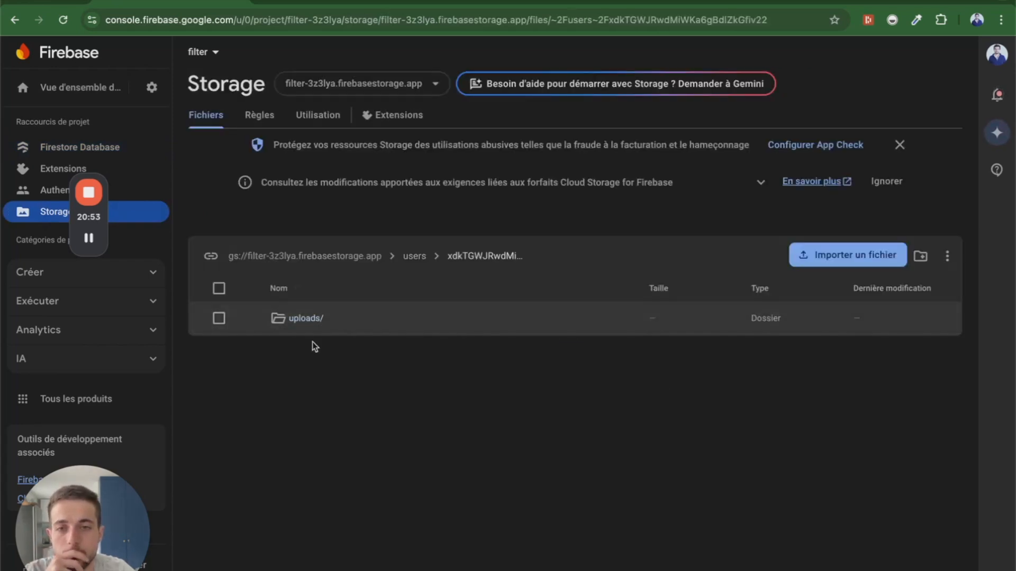
left_click(319, 324)
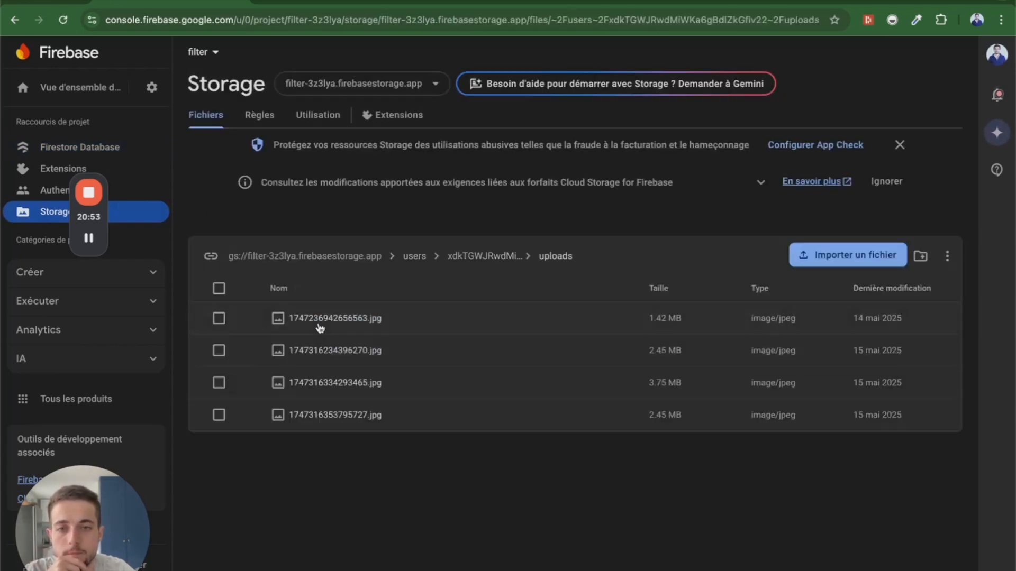
left_click(354, 382)
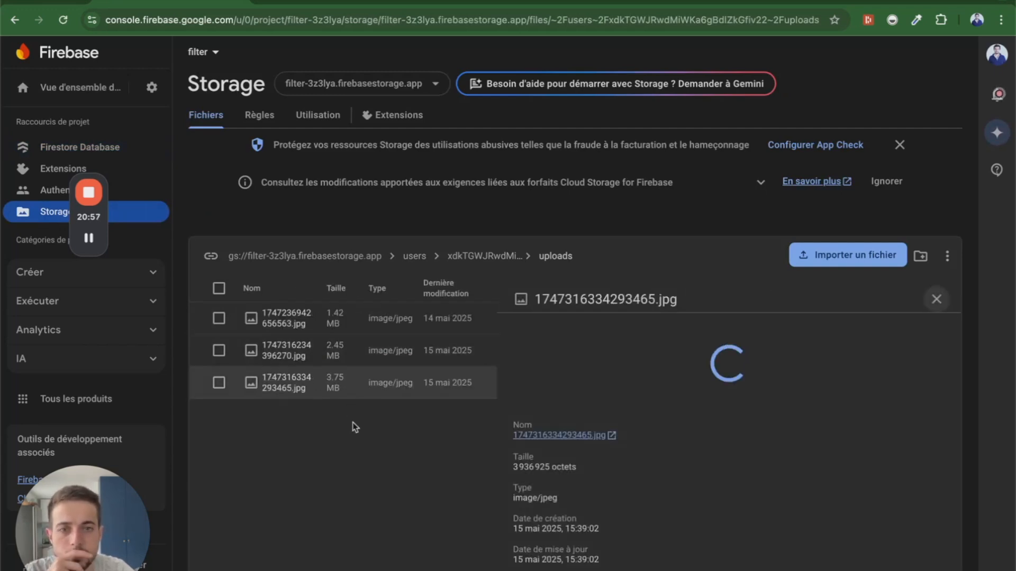
left_click(319, 353)
Delete the remaining photo in the simulator and reload the user's uploads folder in Firebase Storage
key("ctrl+Right")
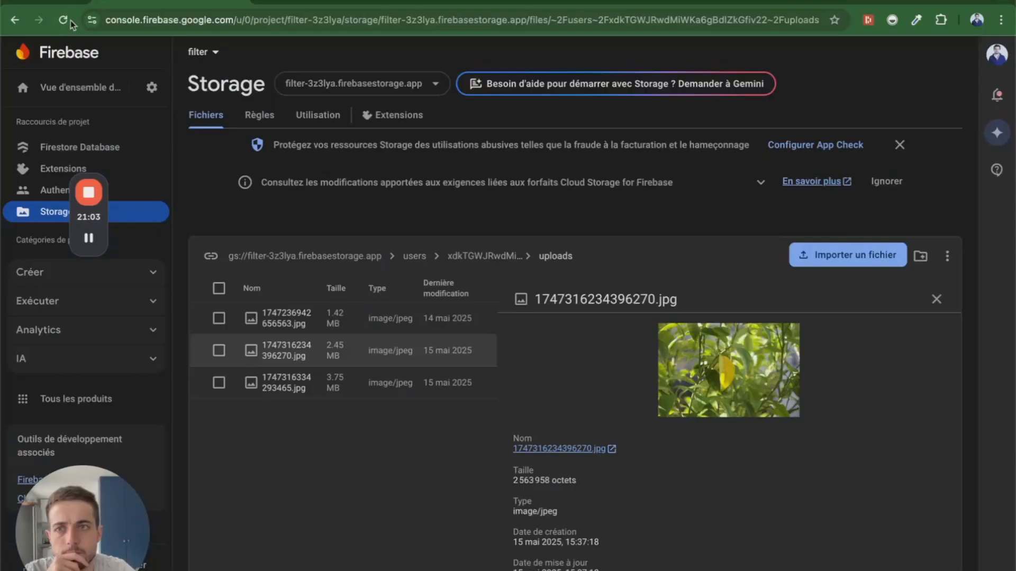
left_click(65, 22)
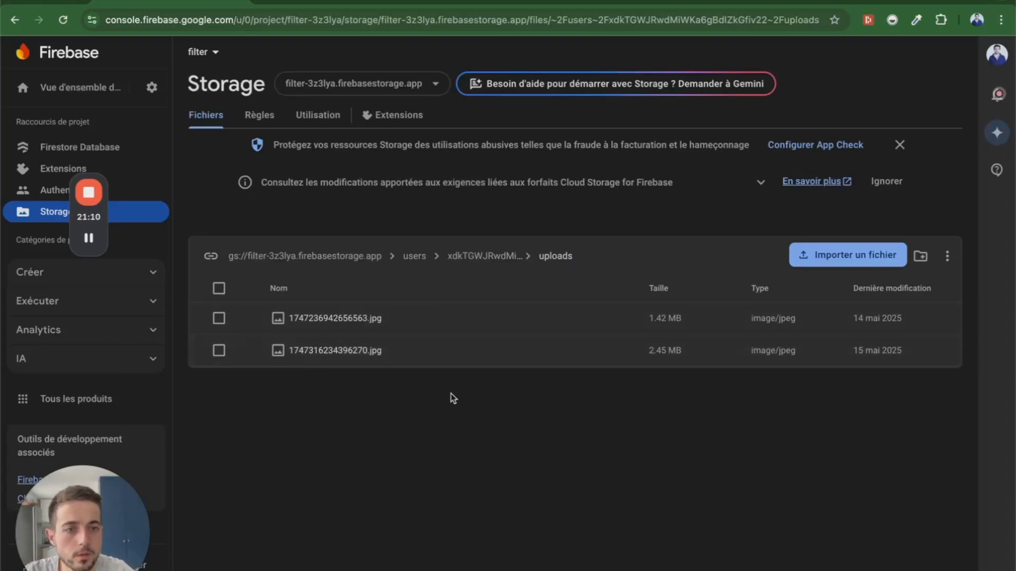
Open the second users document in Firestore Database to check it for a my_photos subcollection
left_click(80, 148)
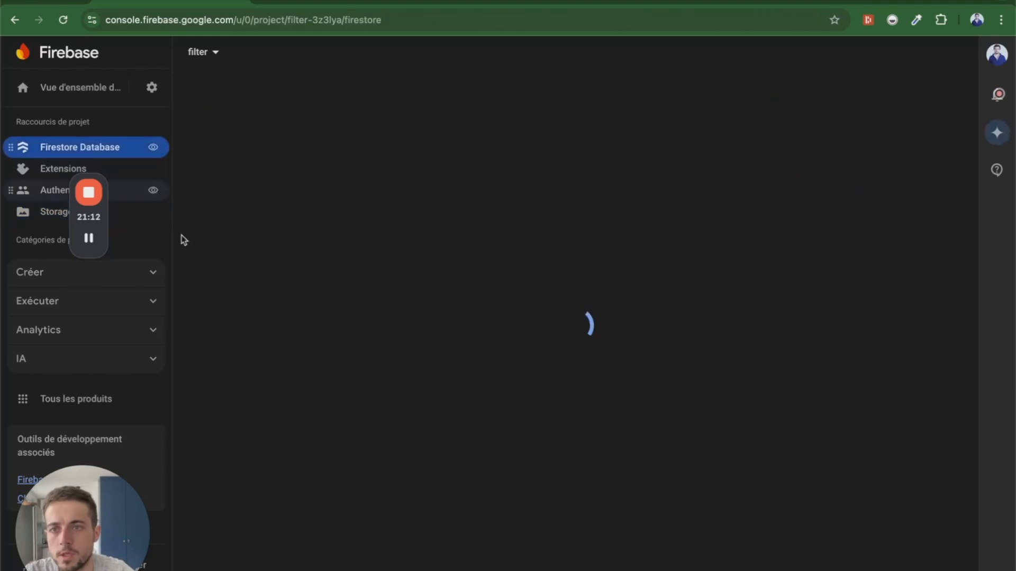
left_click(272, 445)
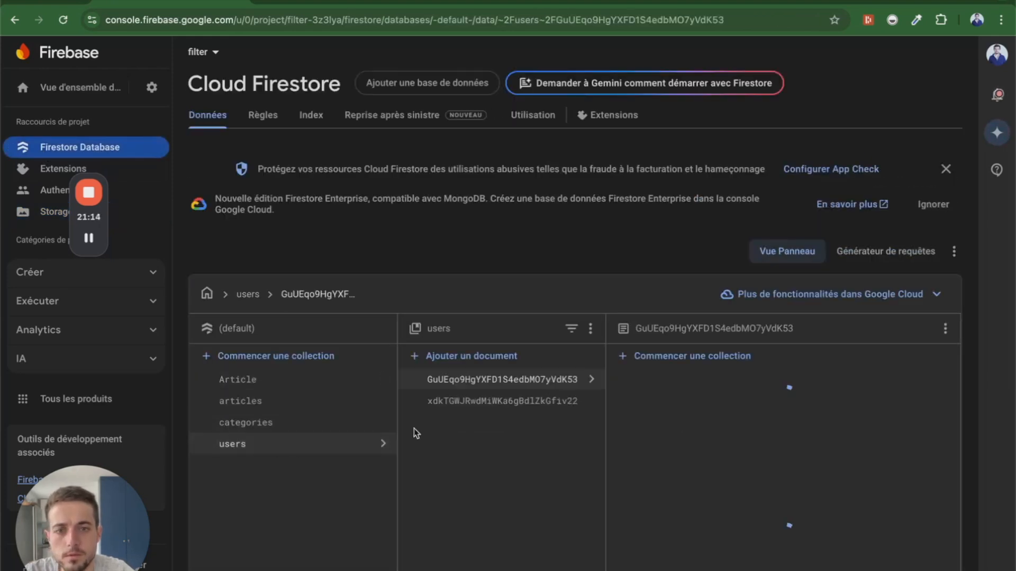
left_click(502, 401)
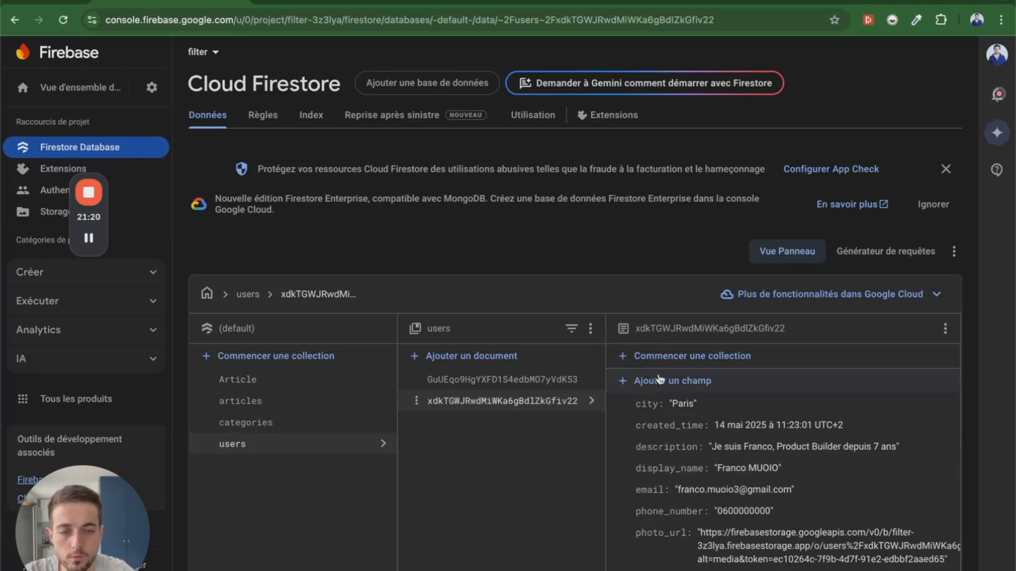
Switch back to FlutterFlow and check the user photos page in the simulator against the Firebase console
key("ctrl+Right")
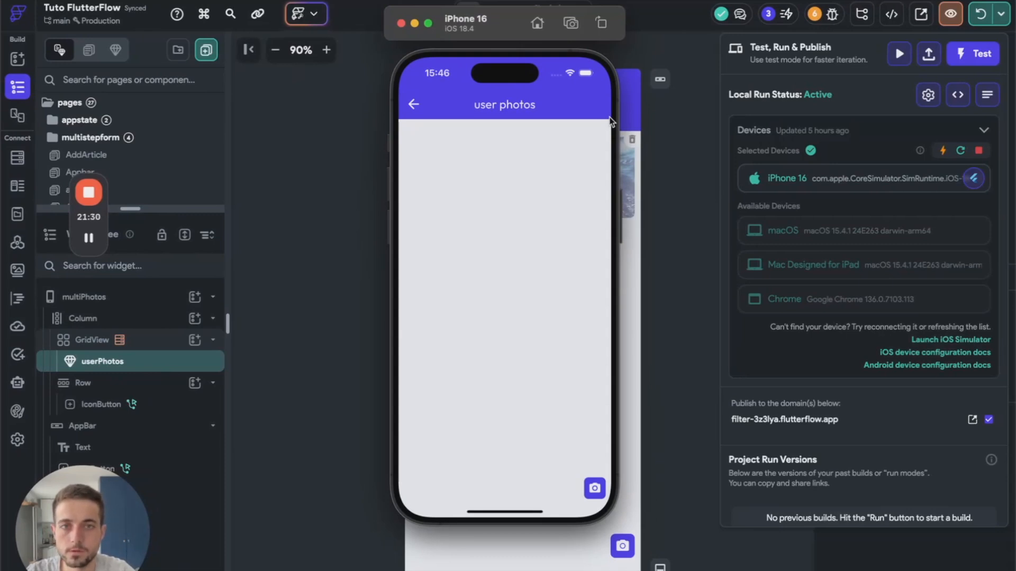
key("ctrl+Left")
key("ctrl+Right")
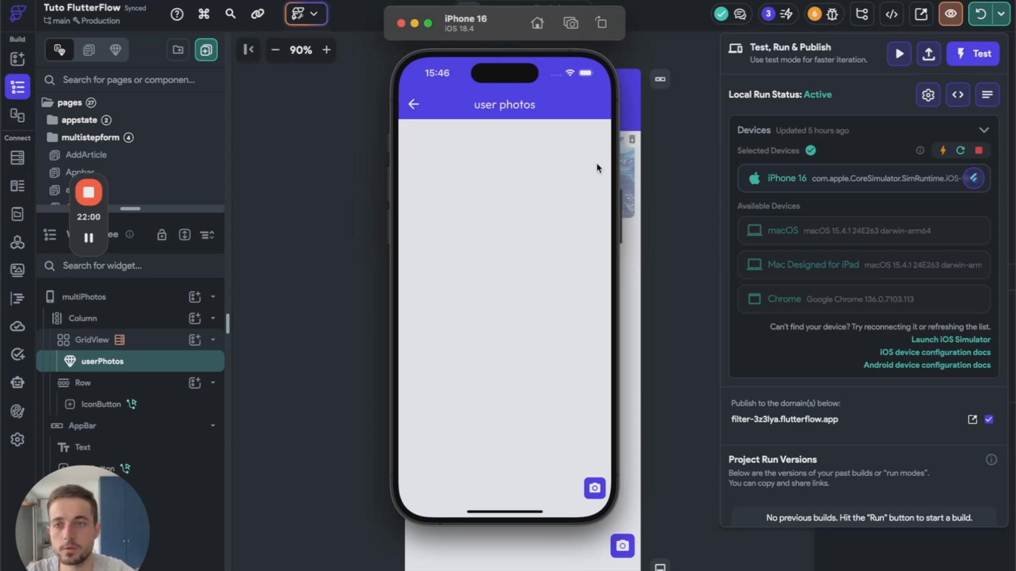
mouse_move(91, 197)
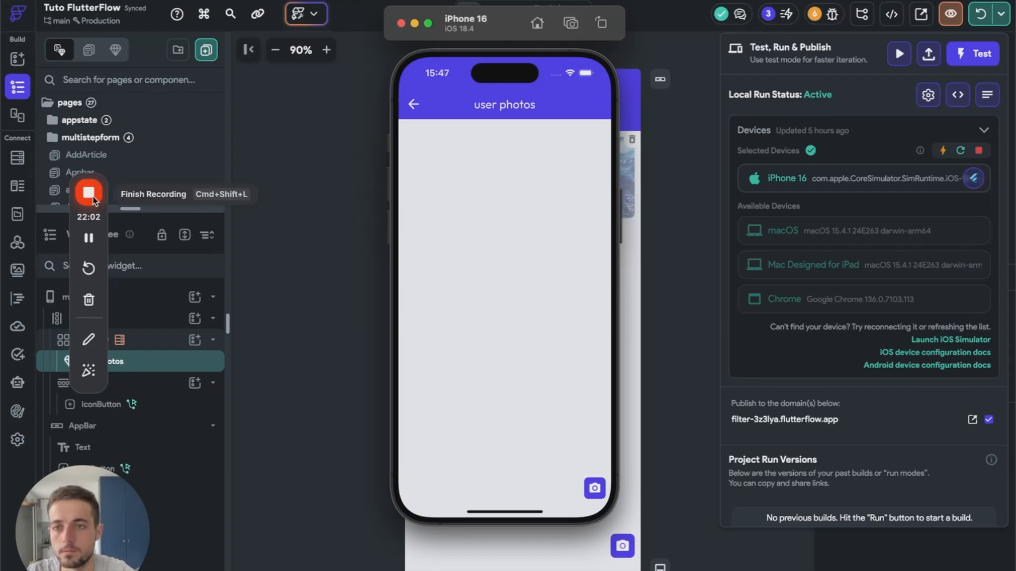